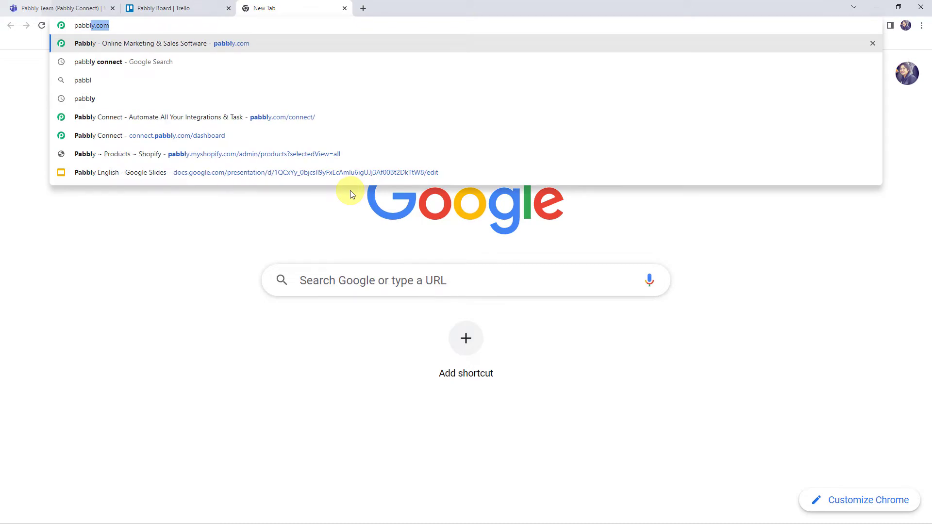
Step: Load the Pabbly website and go to the Pabbly Connect product page
key(Return)
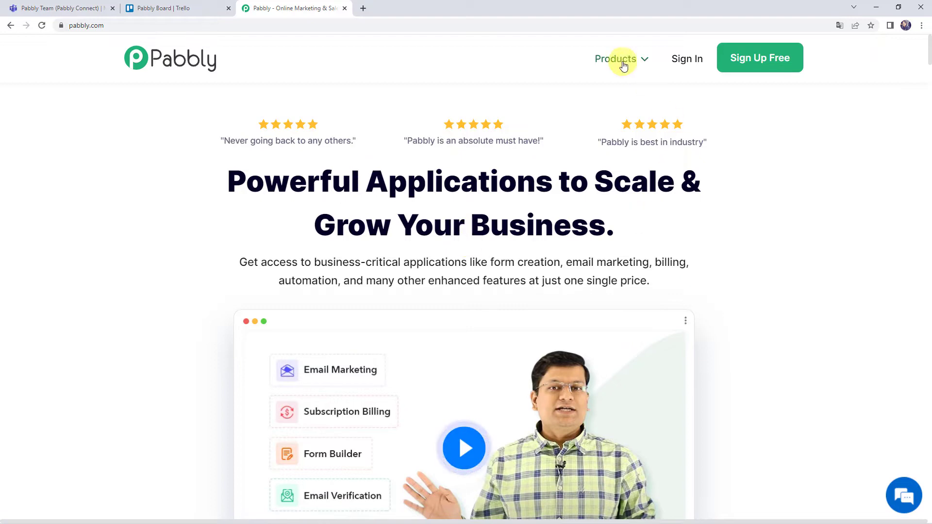
mouse_move(619, 64)
click(333, 236)
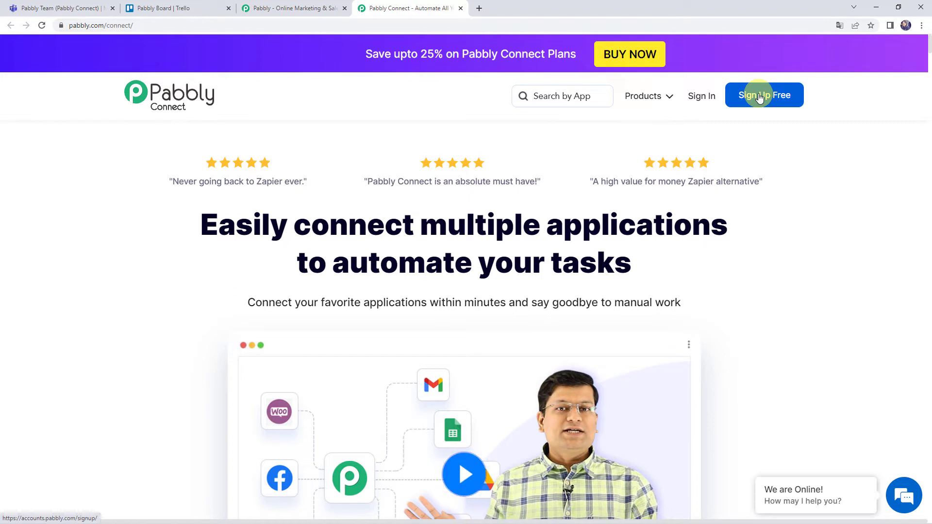
Step: Sign in and open Pabbly Connect from the account's apps to reach the workflow dashboard
click(692, 100)
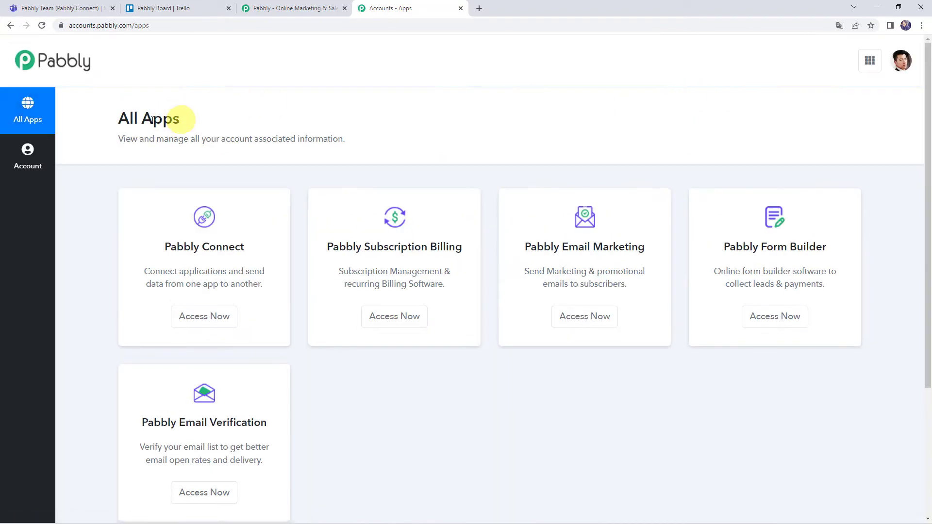
click(206, 317)
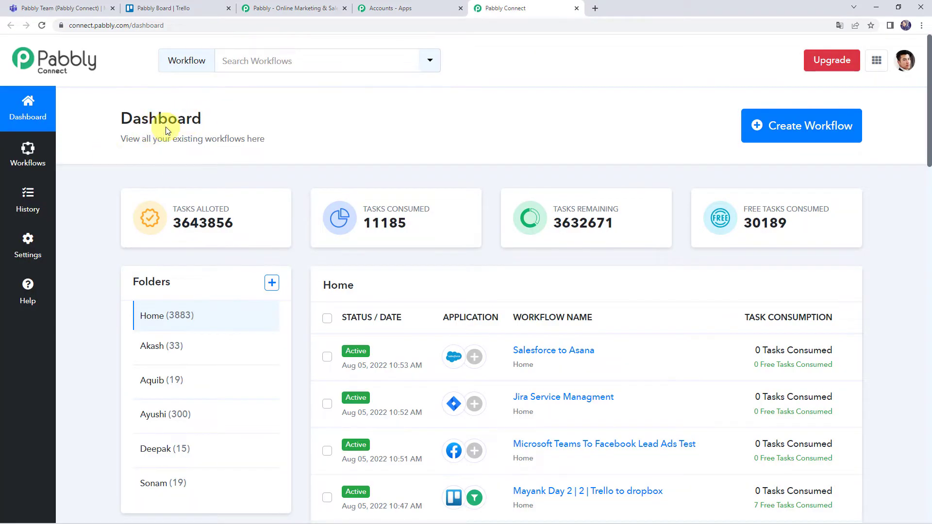
scroll(467, 340, down, 7)
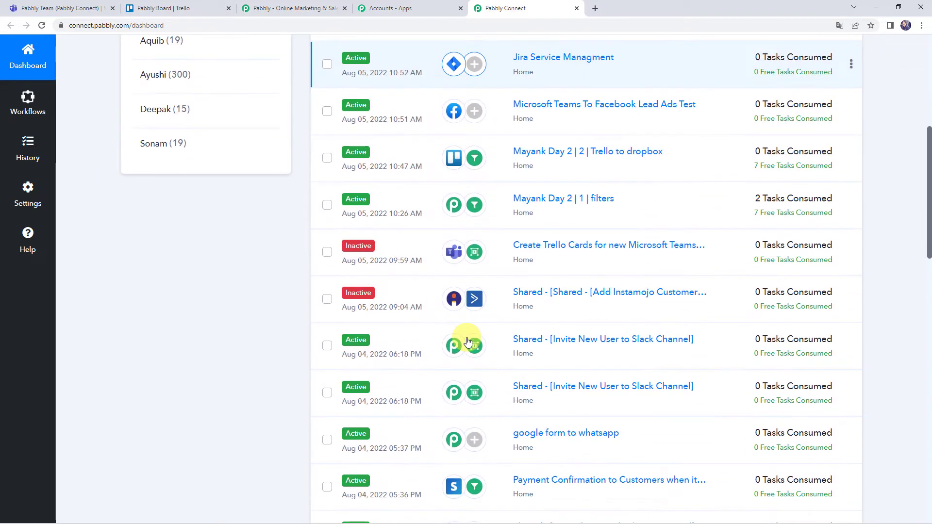
scroll(468, 342, up, 7)
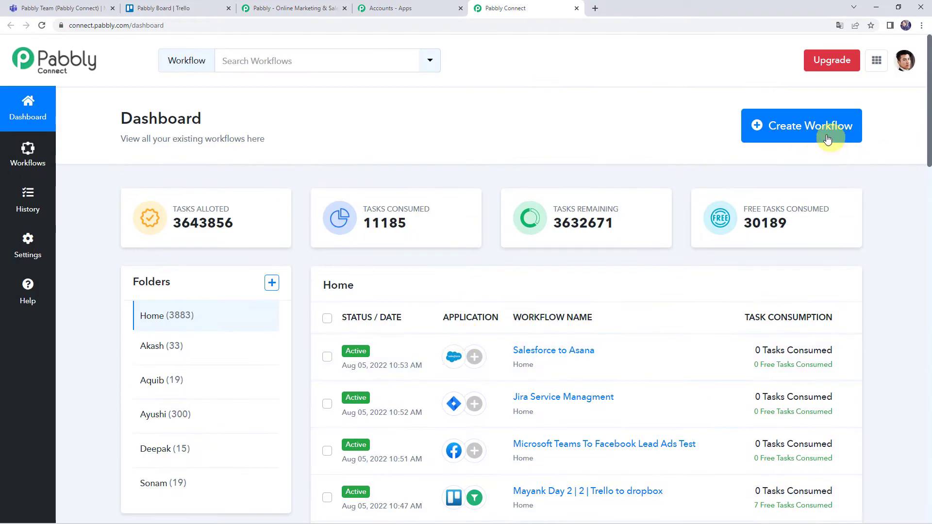
Step: Create a workflow named 'Create Trello Cards for new Microsoft Teams Channel Messages'
click(789, 136)
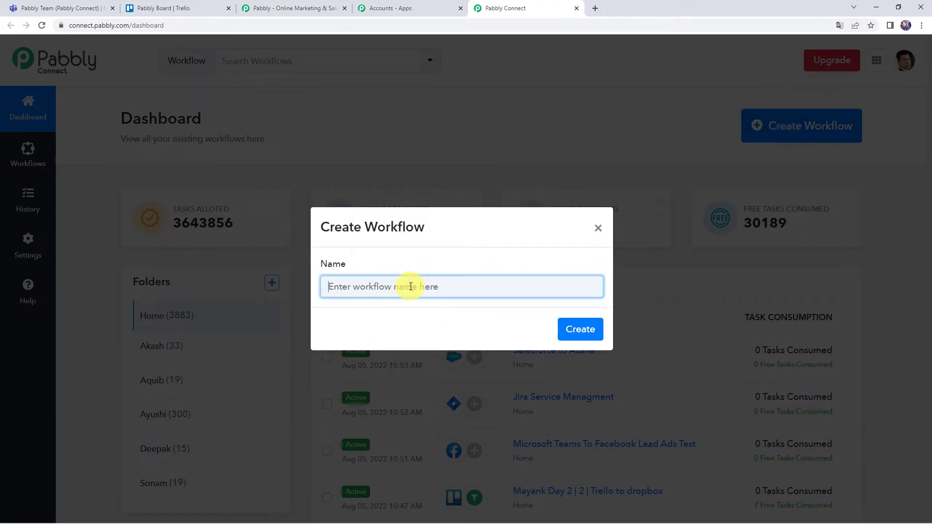
text(Create Trello Cards for new Microsoft Teams Channel Messages)
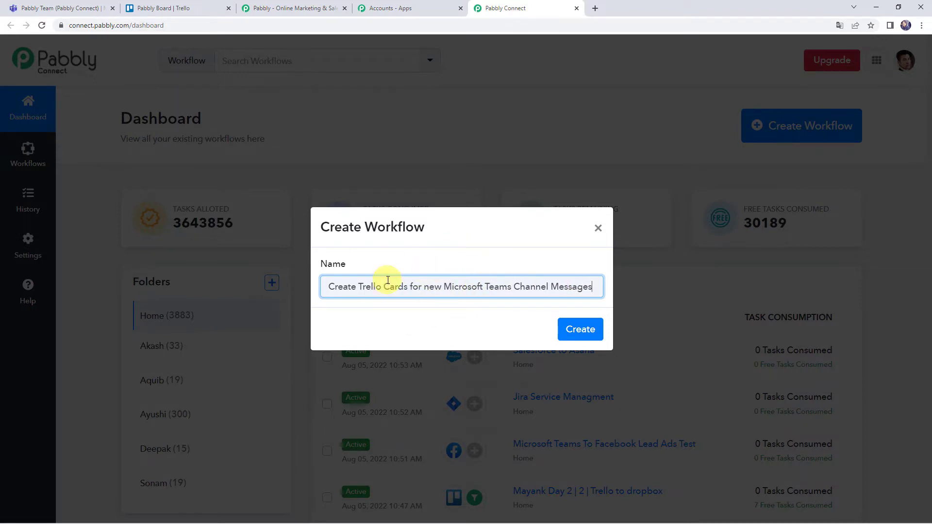
click(581, 331)
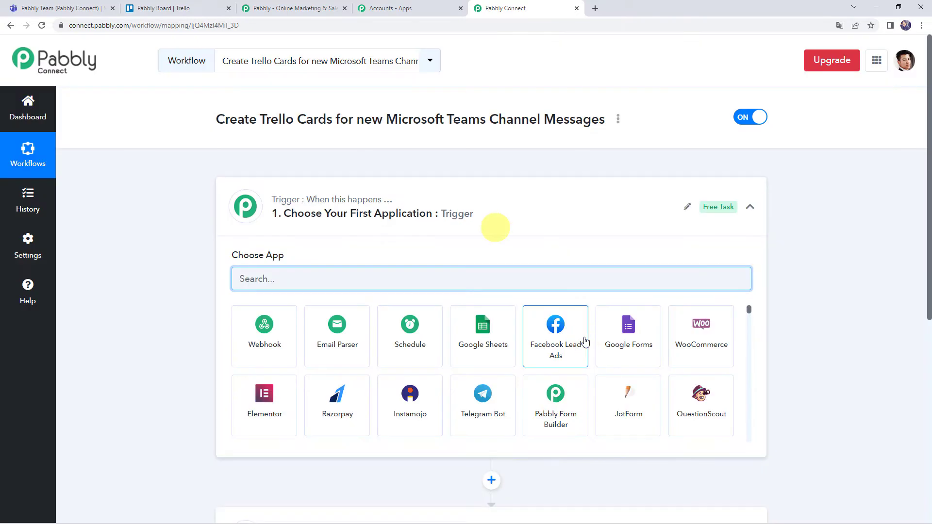
Step: Choose Microsoft Teams as the trigger app, with New Channel Message as its event
click(470, 200)
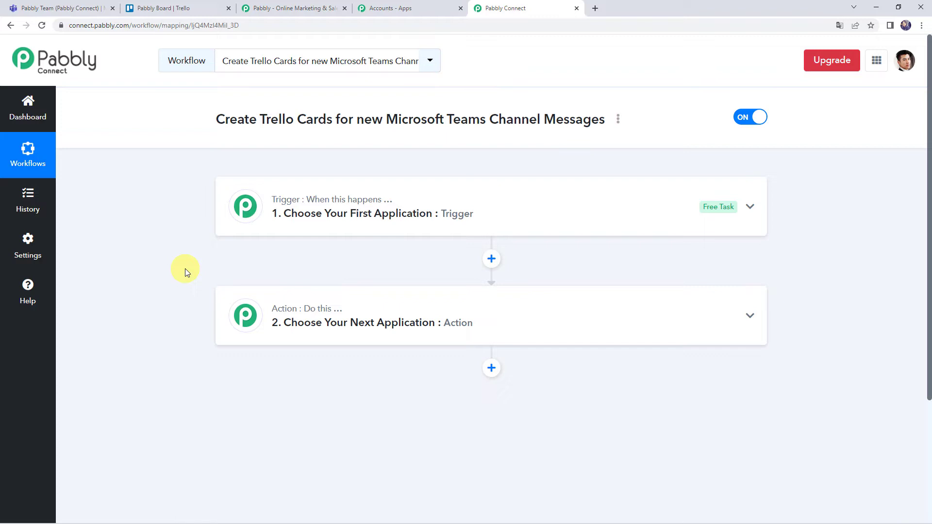
click(487, 213)
click(342, 272)
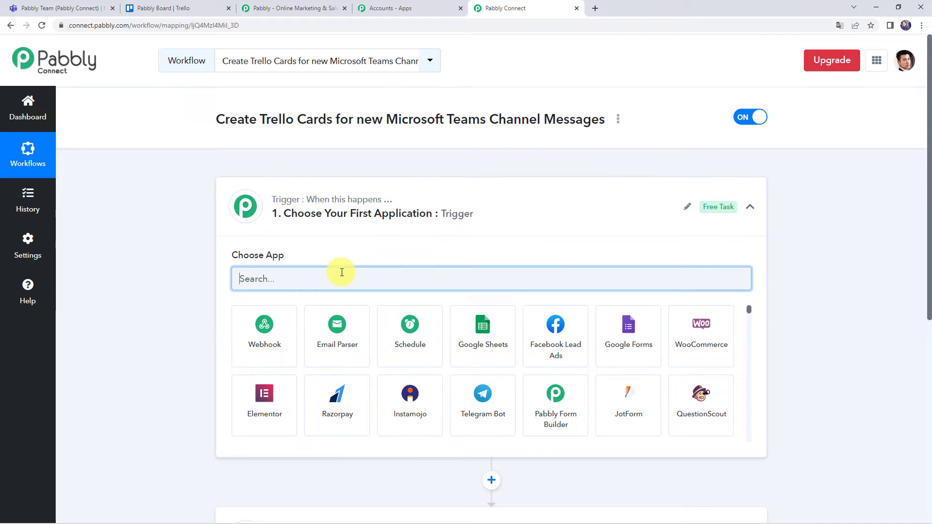
text(team)
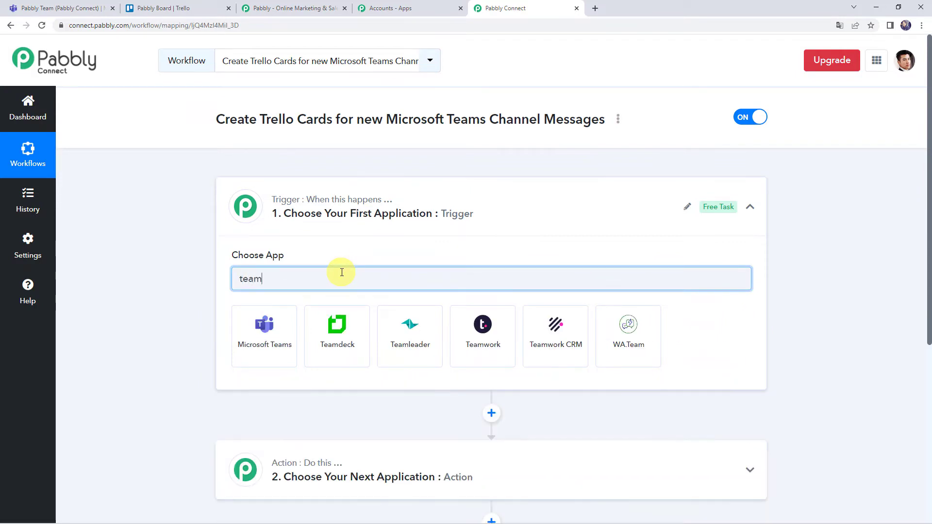
click(289, 346)
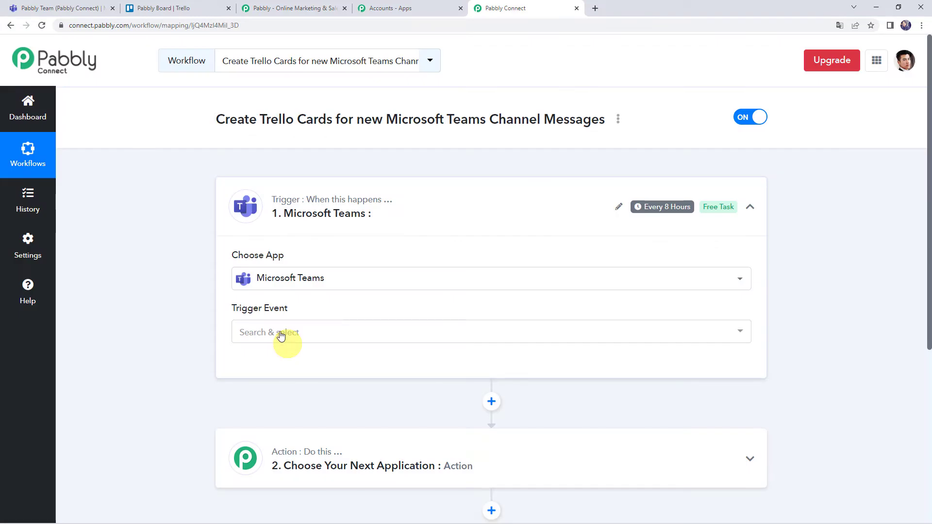
click(281, 336)
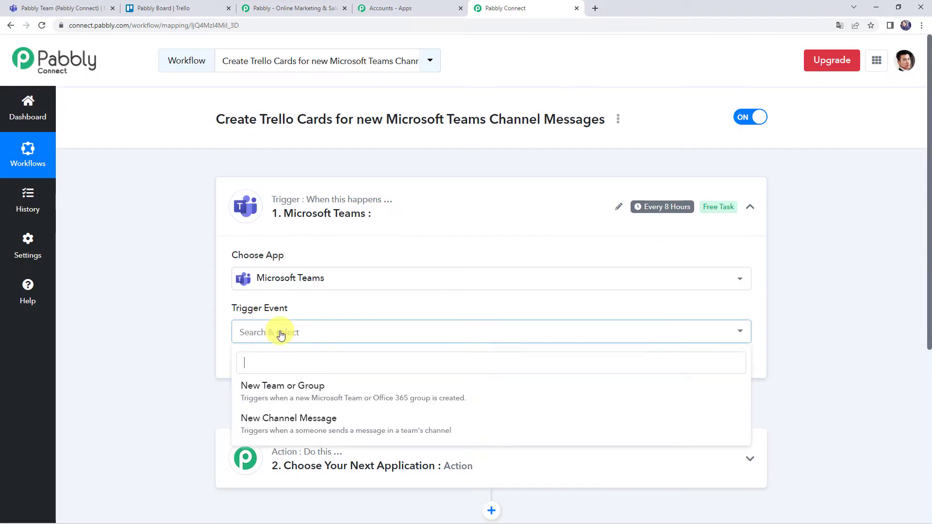
click(305, 425)
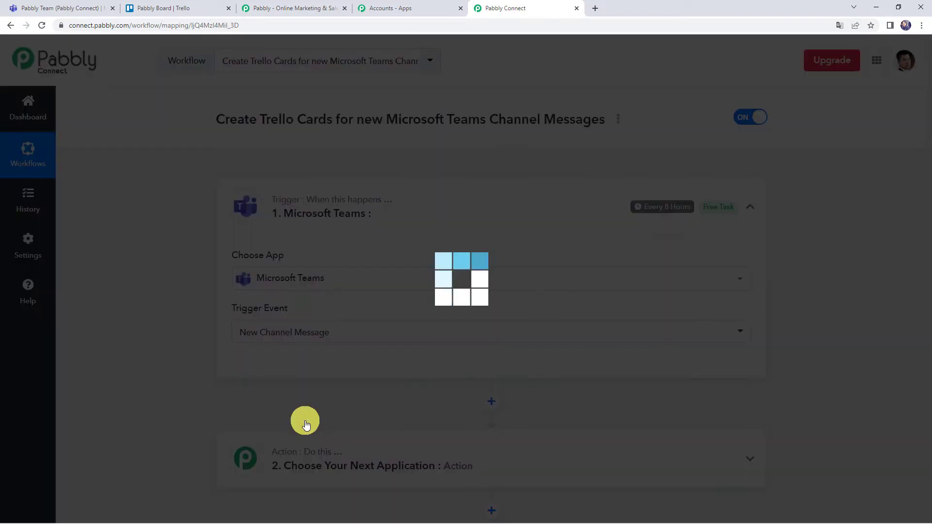
scroll(286, 362, down, 2)
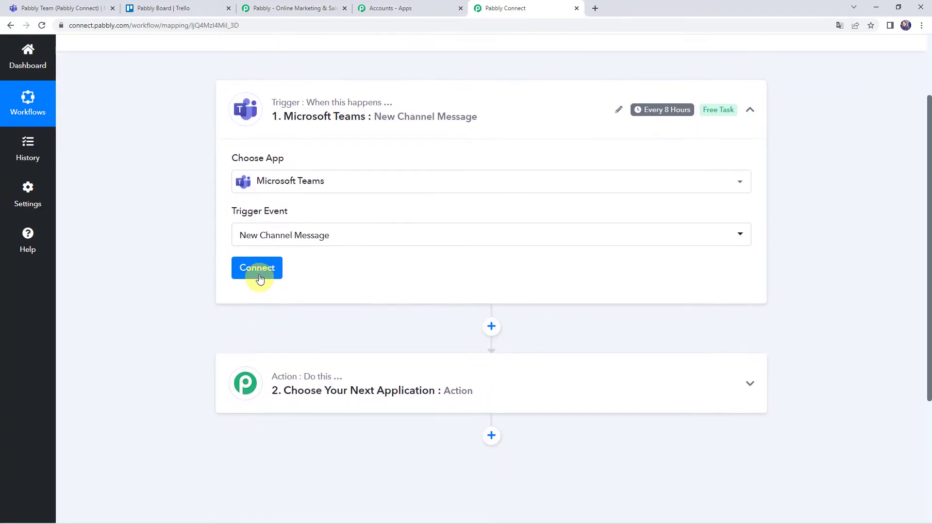
Step: Add a new Microsoft Teams connection, skipping the security prompt and accepting the requested permissions
click(259, 276)
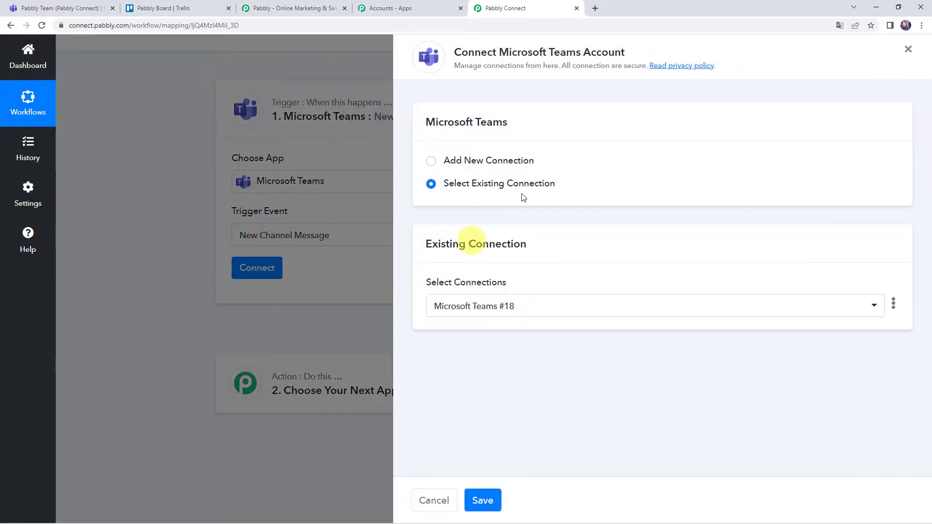
click(496, 160)
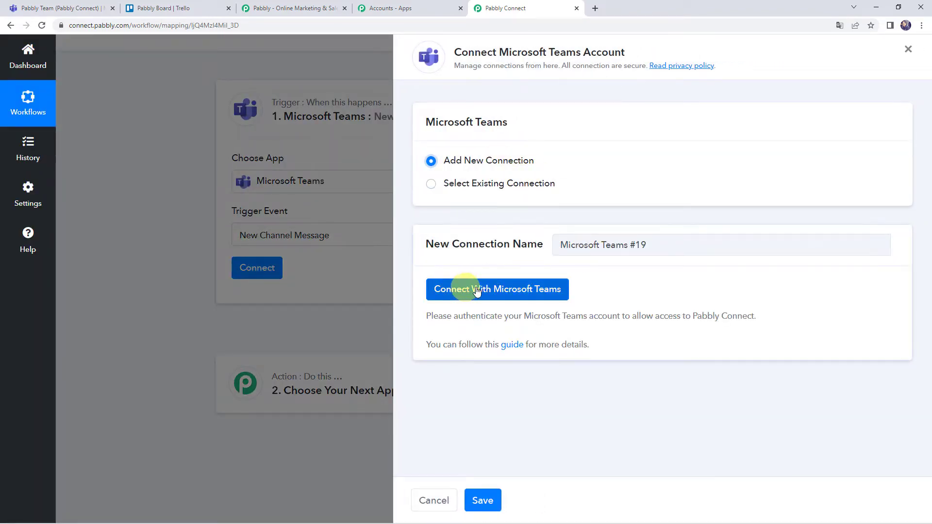
click(530, 294)
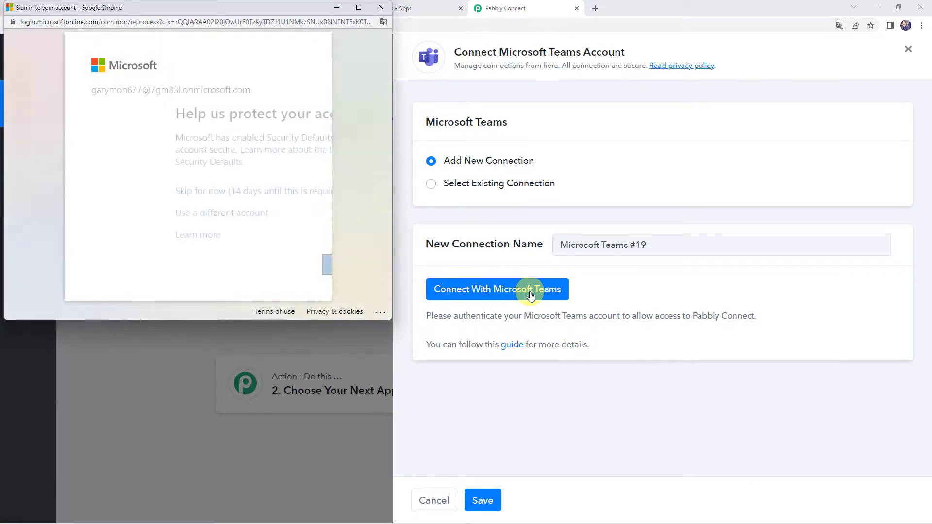
click(162, 192)
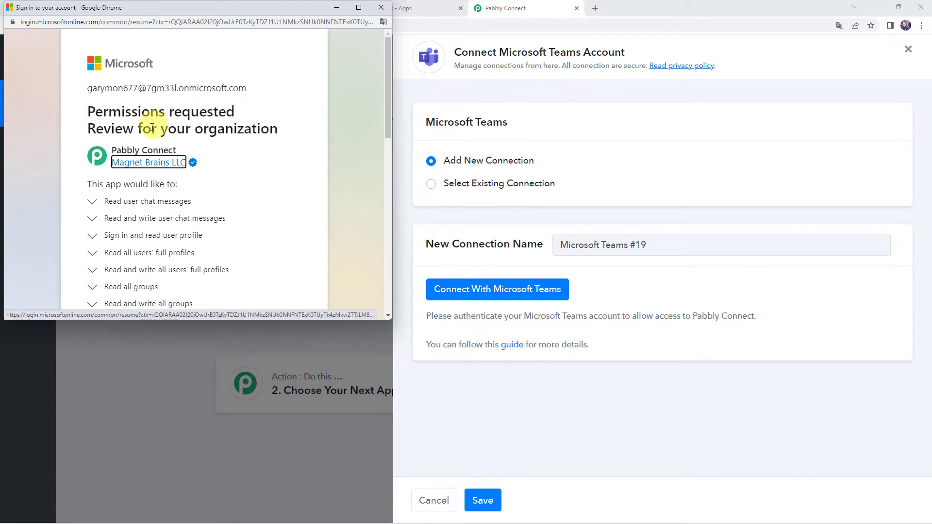
scroll(266, 145, down, 2)
scroll(267, 146, down, 10)
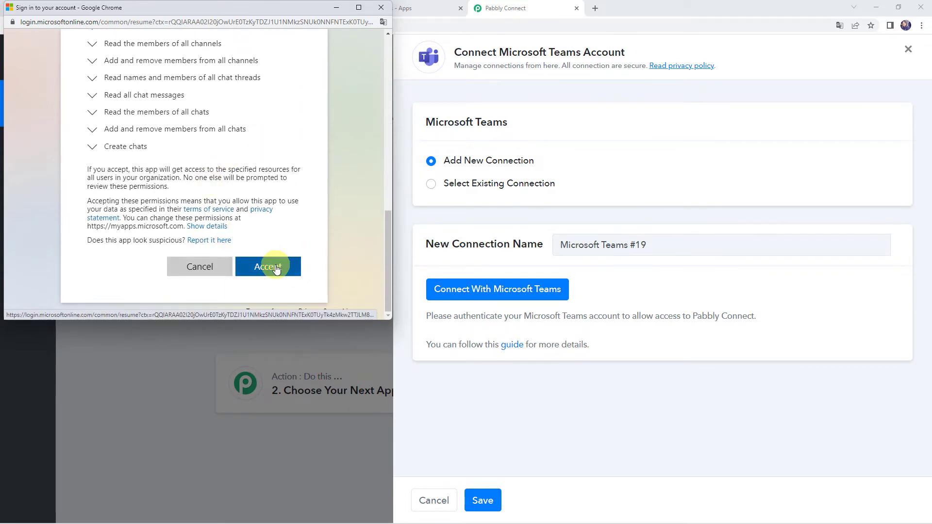
click(274, 268)
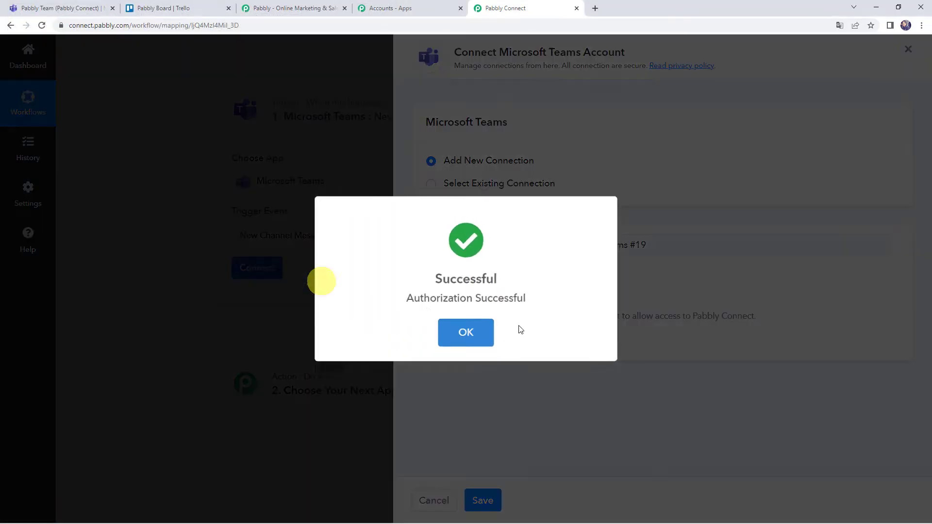
click(473, 321)
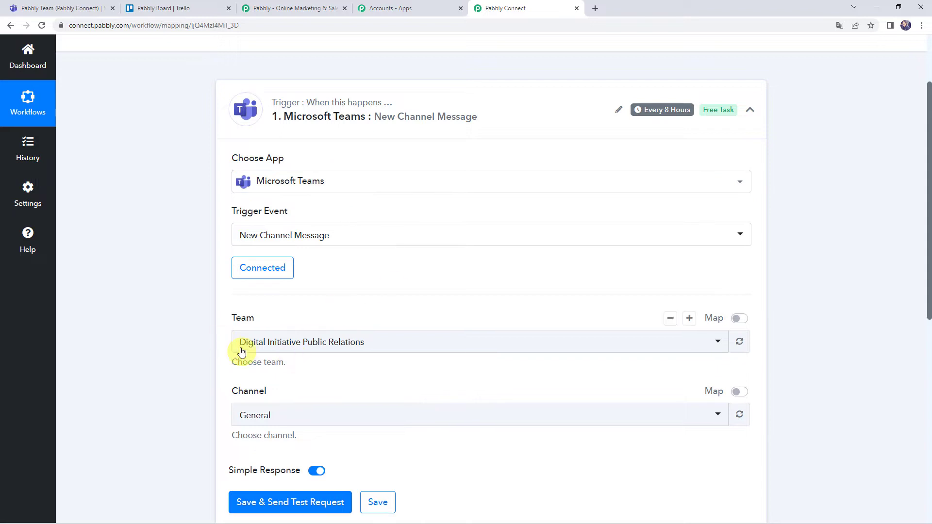
Step: Set the trigger's team to Pabbly Connect after checking team names in Microsoft Teams
click(266, 344)
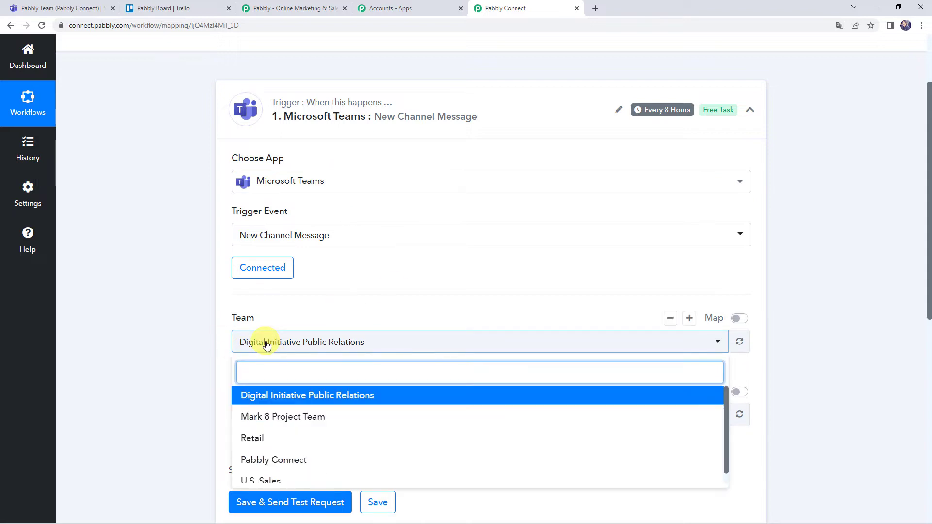
click(193, 334)
click(70, 11)
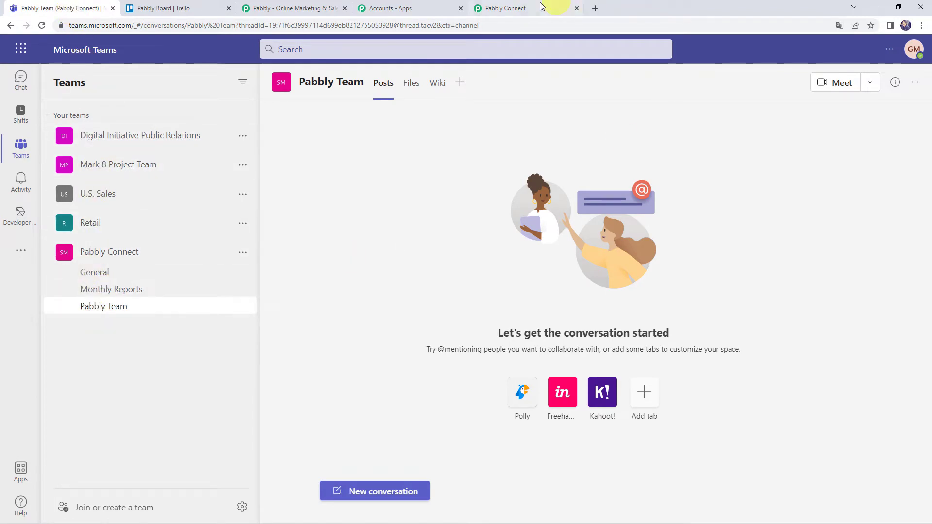
click(522, 7)
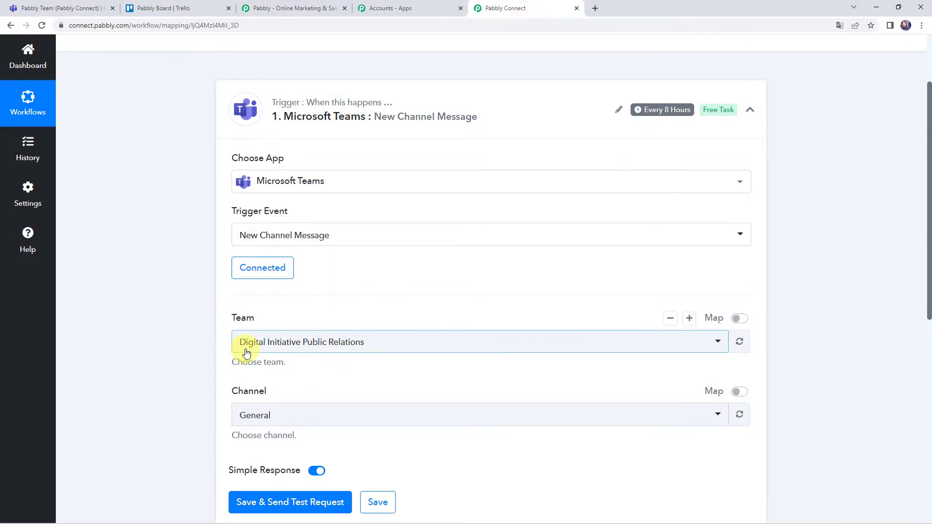
click(265, 341)
scroll(191, 329, down, 2)
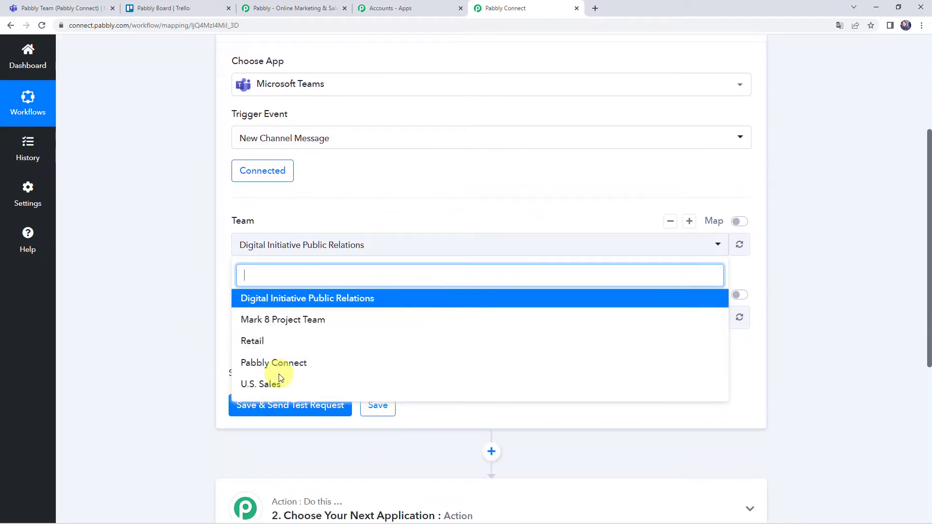
click(68, 8)
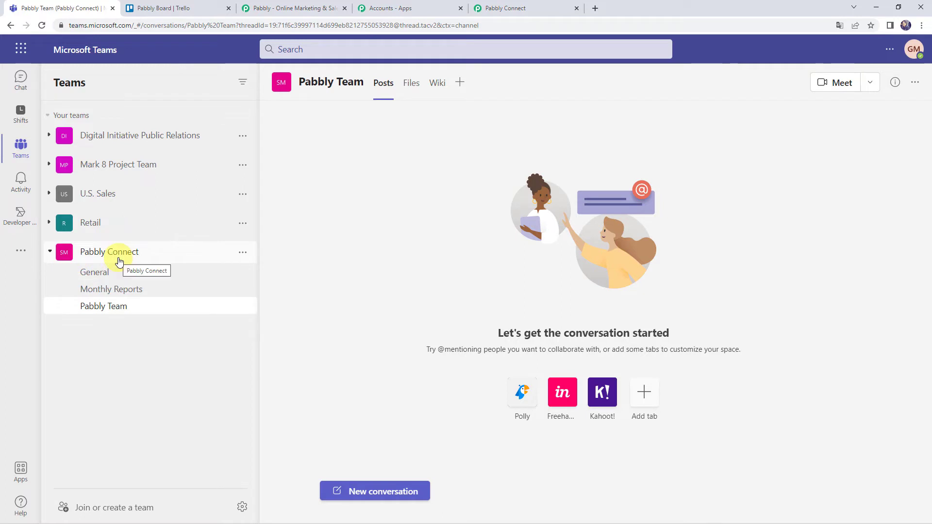
click(530, 7)
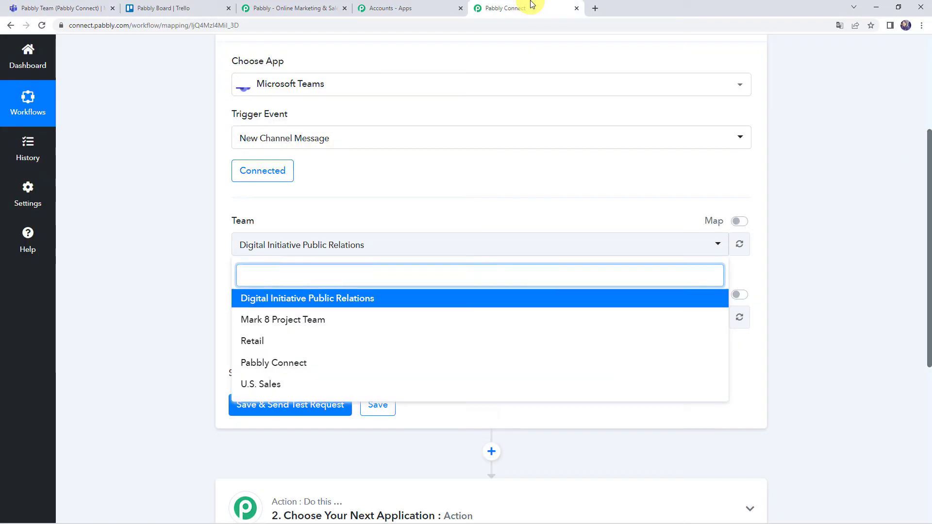
click(292, 367)
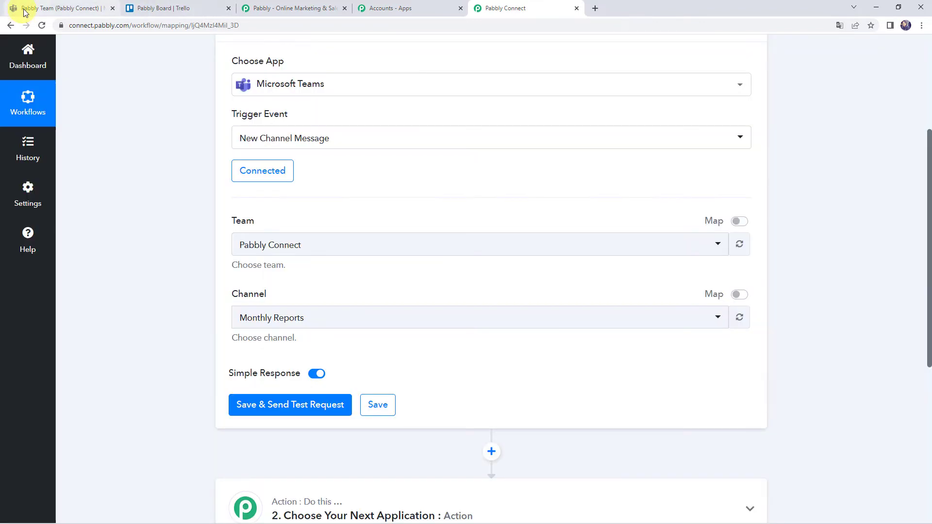
Step: Set the trigger's channel to Pabbly Team and view that channel in Microsoft Teams
click(18, 8)
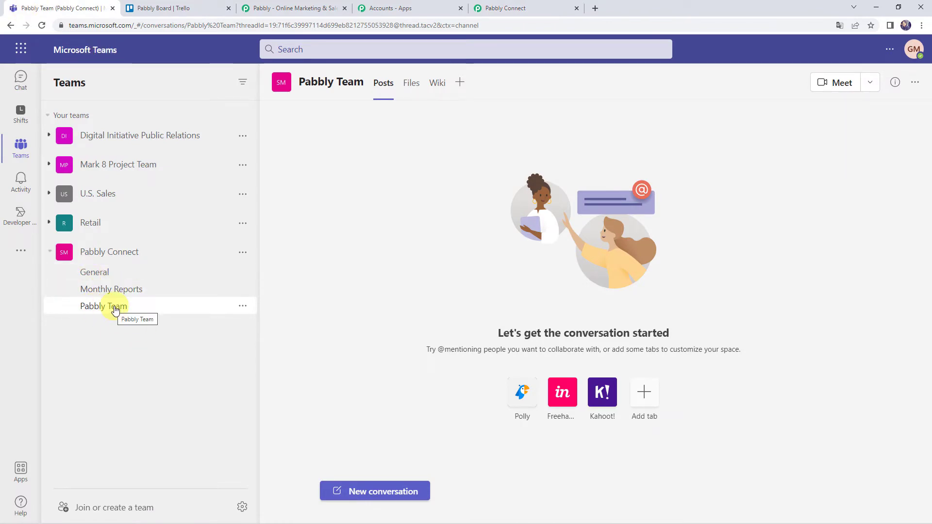
click(511, 6)
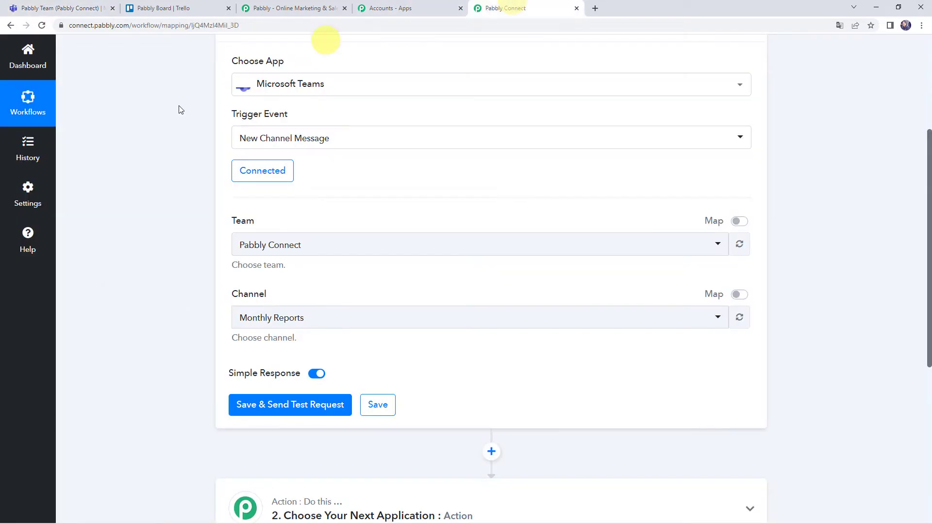
click(249, 318)
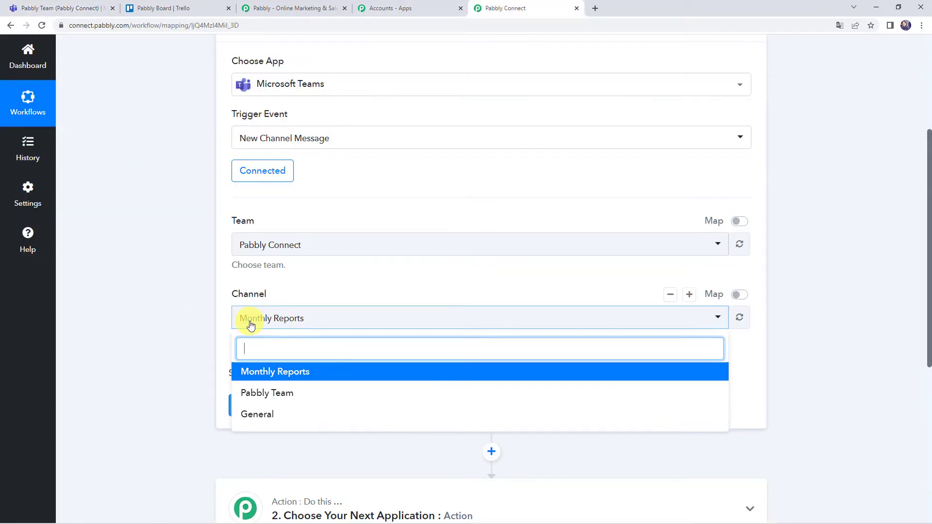
click(252, 393)
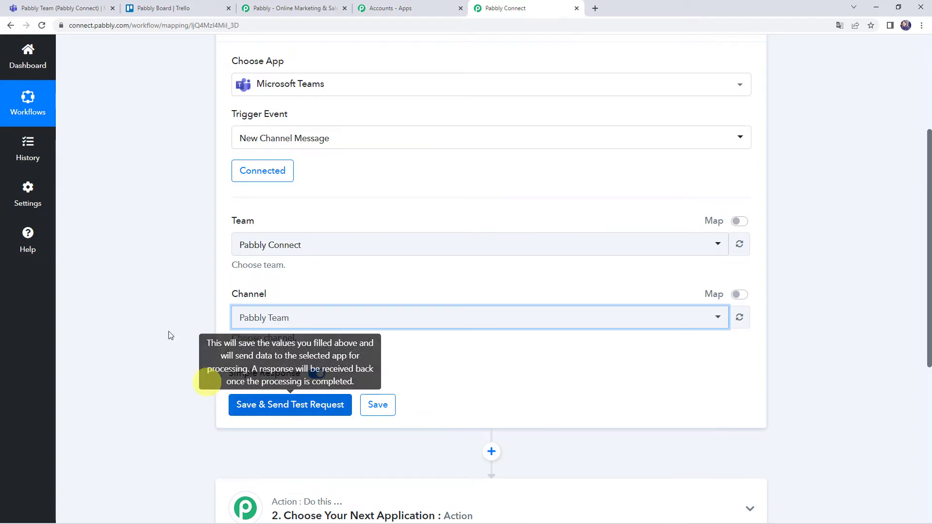
click(71, 6)
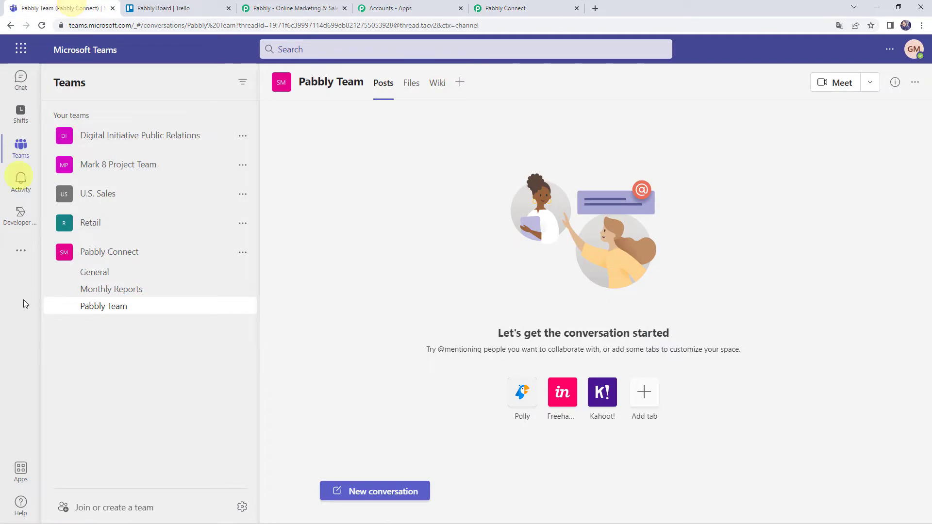
Step: Start a channel post headed 'New Lead Received' with a Customer Name line
click(370, 490)
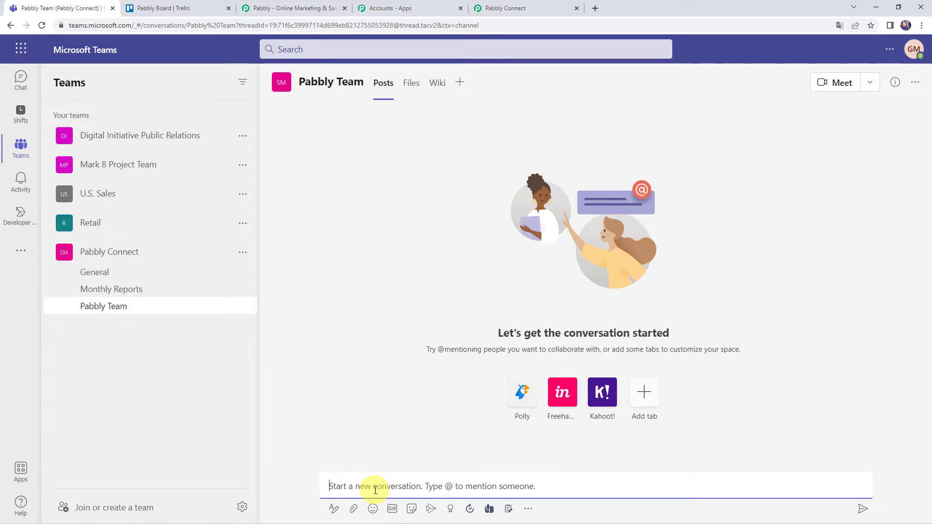
text(New Lead)
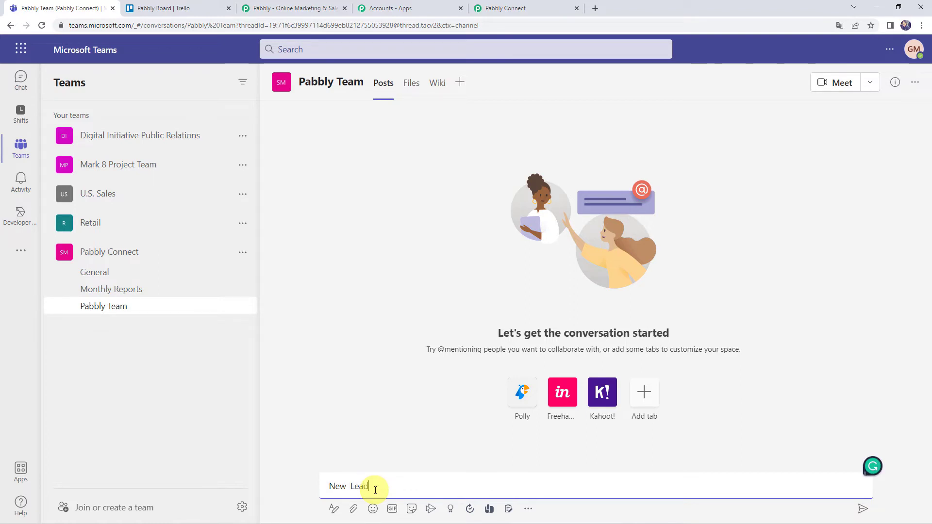
text(Rece)
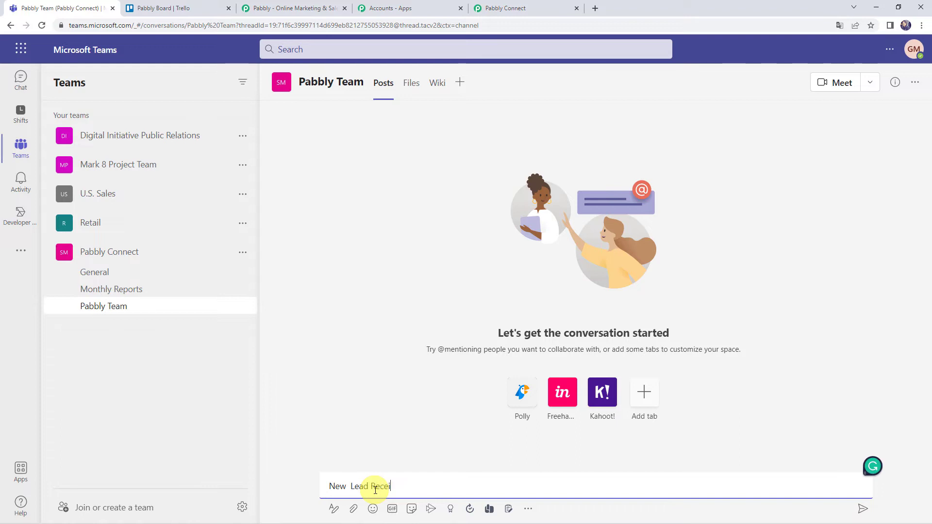
text(i)
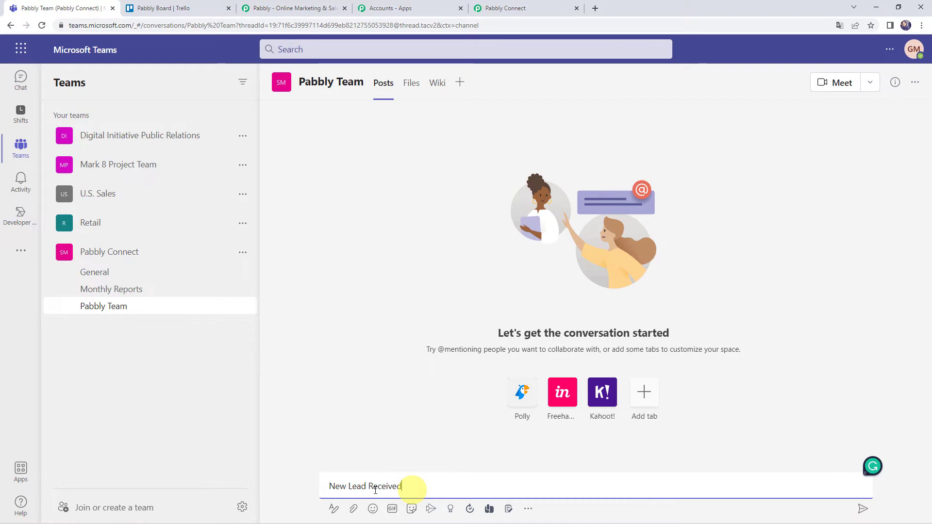
key(shift+Return)
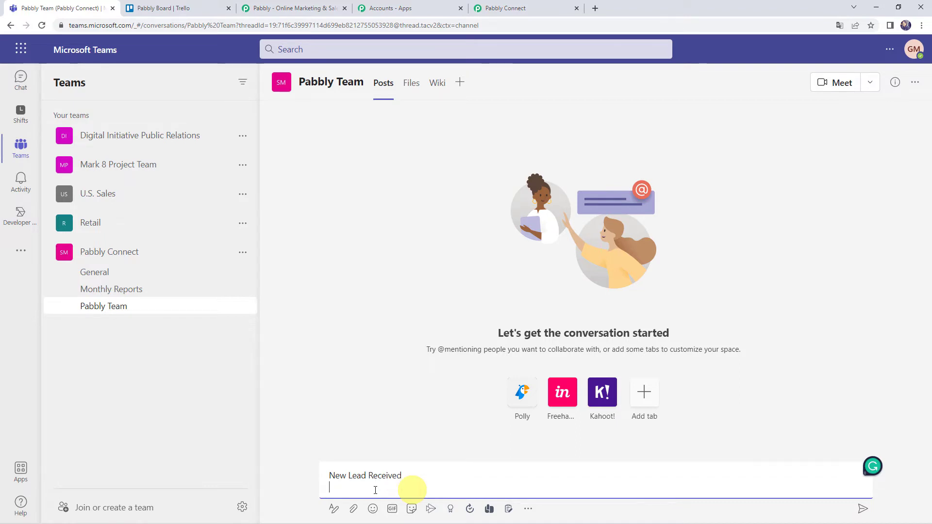
text(Custi)
text(mer Name:)
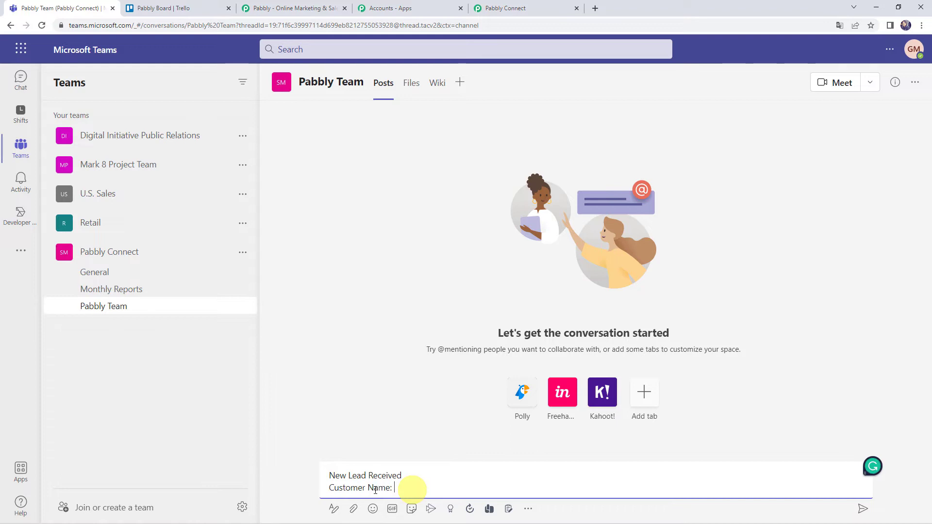
text( Demo customer)
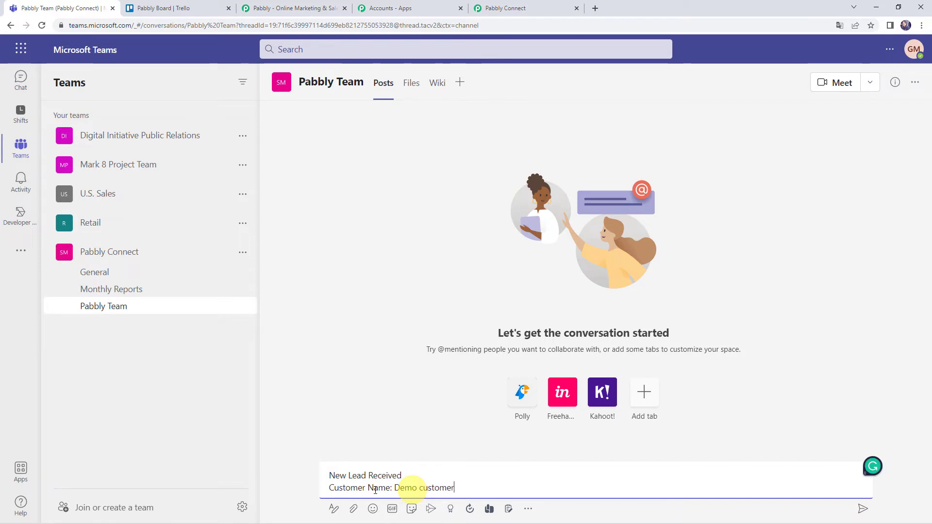
key(Left)
key(Left)
key(BackSpace)
text(C)
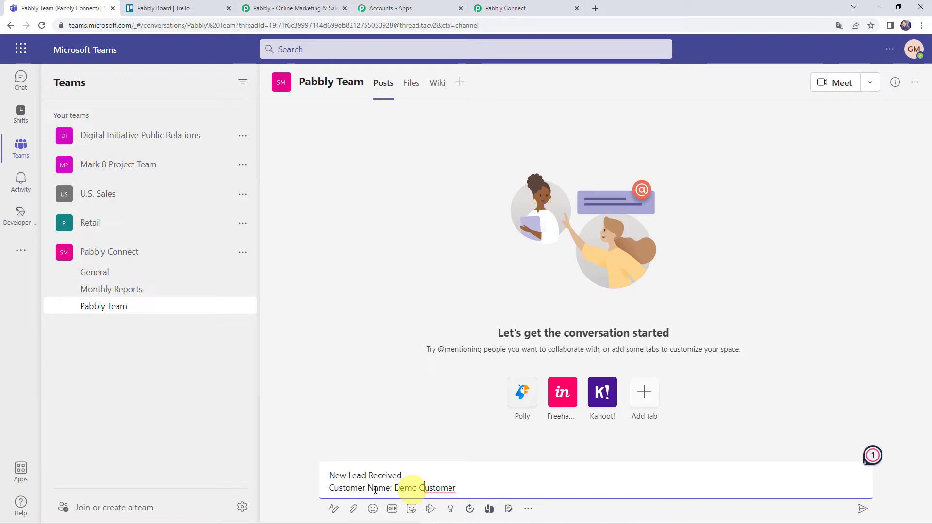
Step: Add the customer's Email and Phone lines, send the post, and return to Pabbly Connect
key(shift+Return)
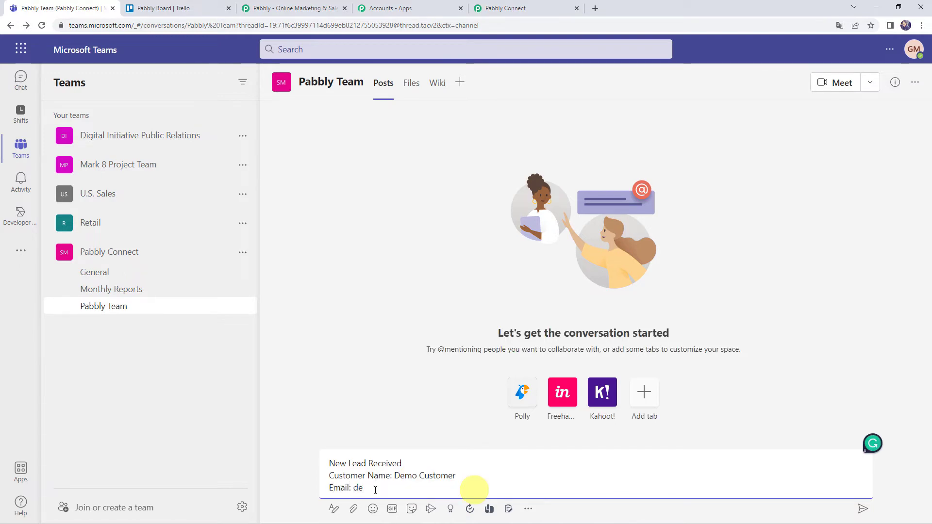
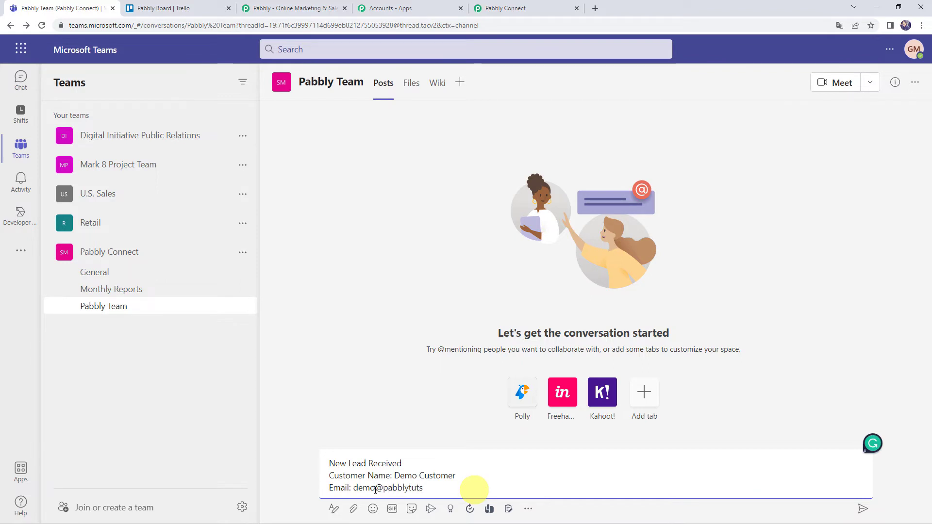
key(shift+Return)
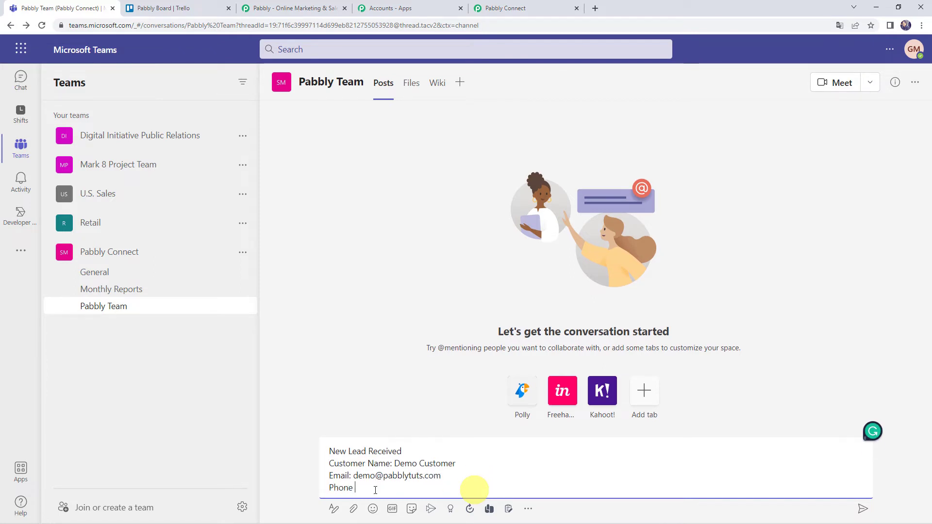
text(Phone: 1000000000)
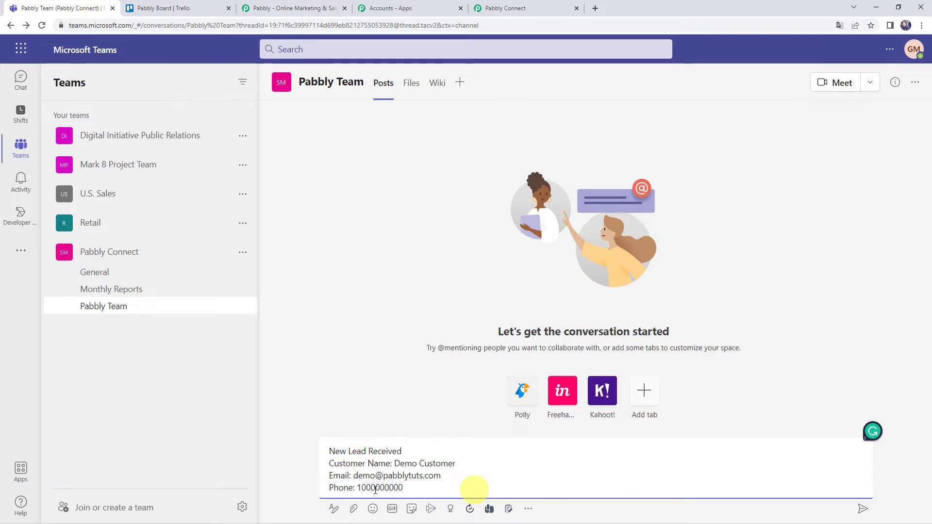
key(BackSpace)
key(Return)
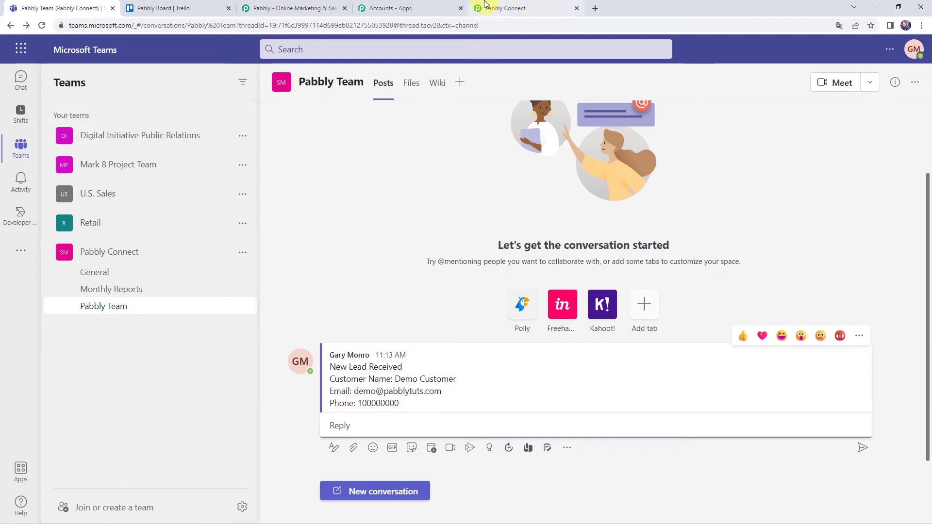
click(516, 2)
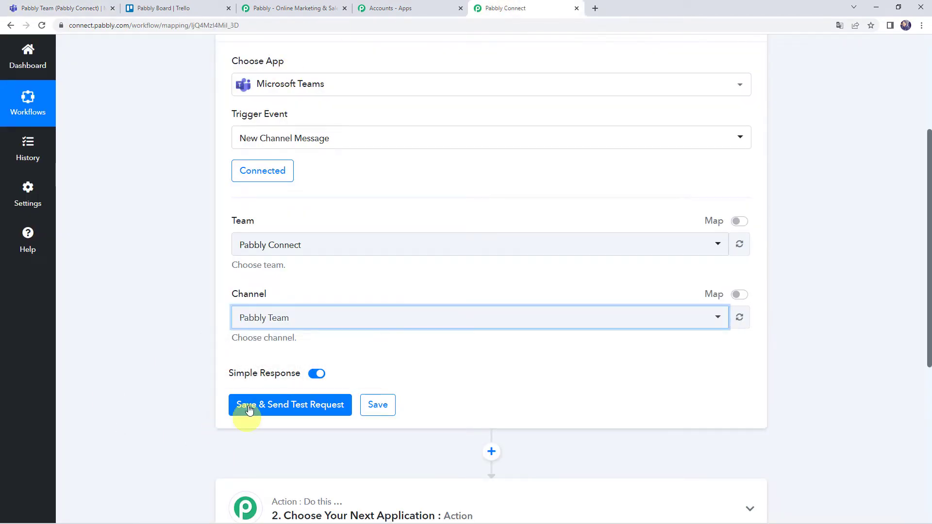
Step: Save the trigger to fetch the test Teams message and review its CreatedDateTime and Importance fields
click(262, 414)
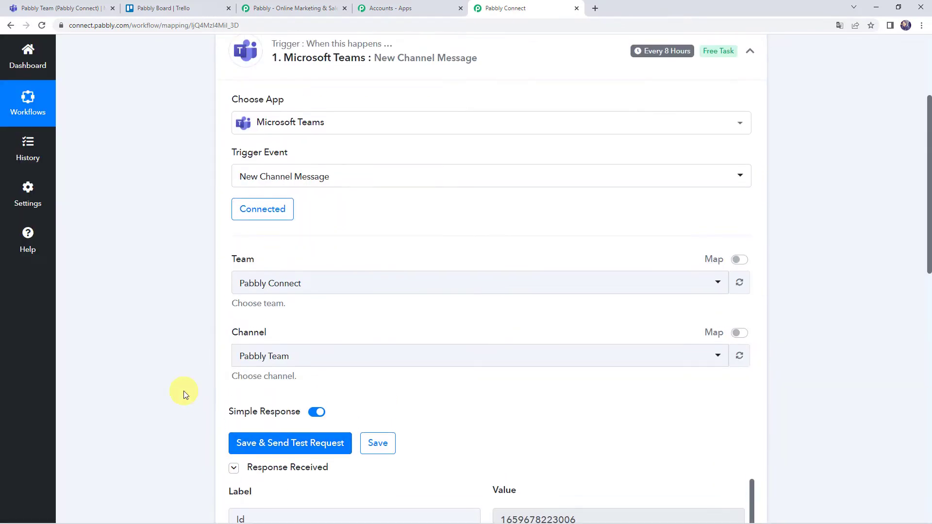
scroll(183, 391, down, 5)
scroll(184, 391, down, 1)
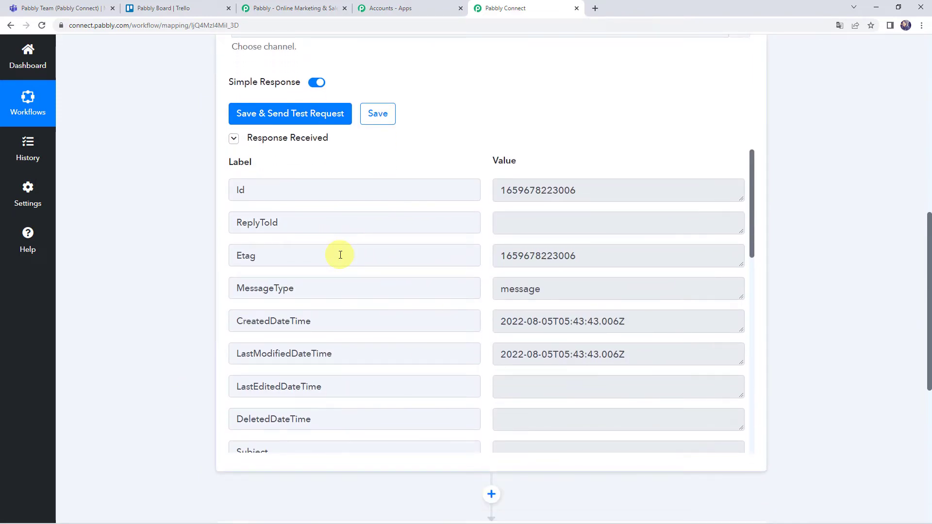
scroll(340, 255, down, 2)
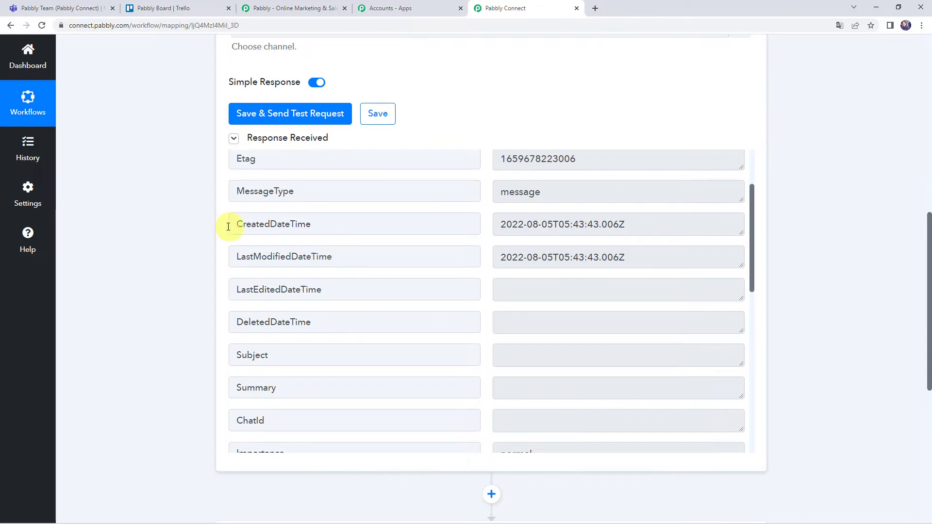
click(552, 224)
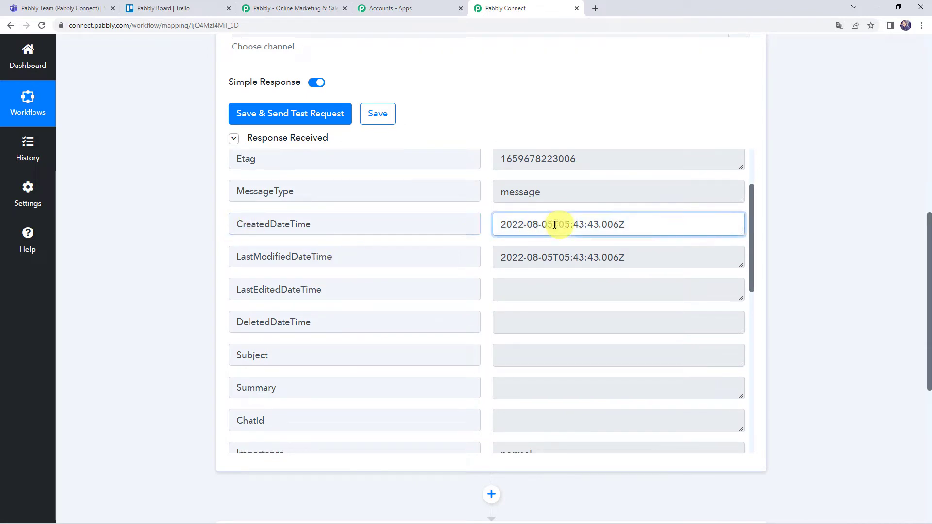
scroll(444, 274, down, 5)
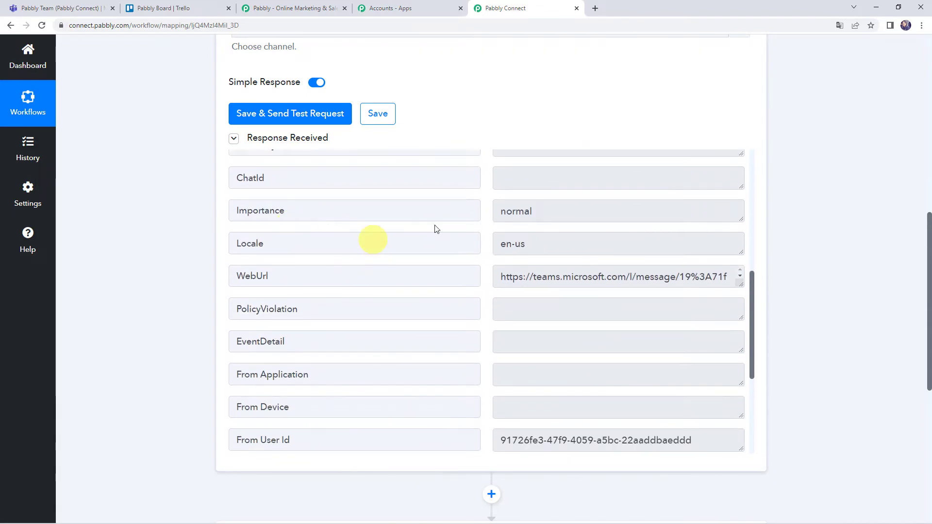
click(519, 216)
scroll(320, 291, down, 4)
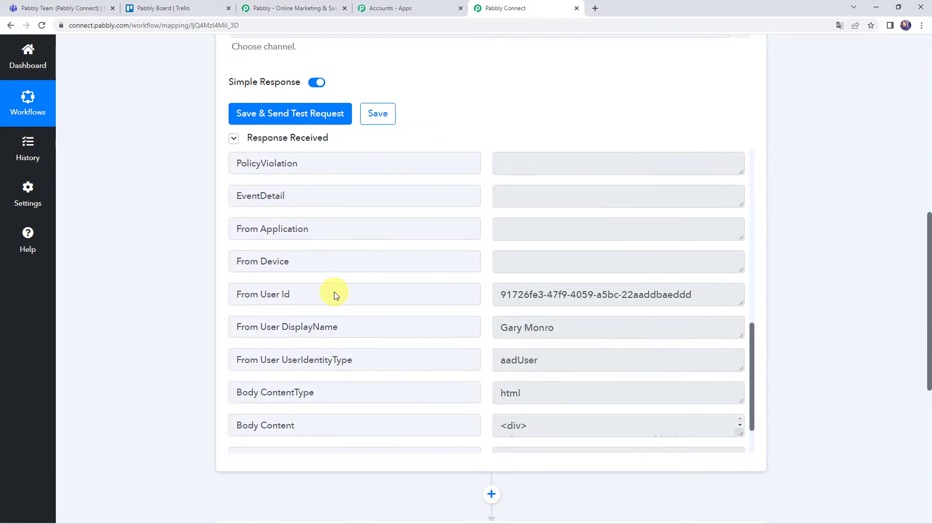
scroll(553, 295, down, 2)
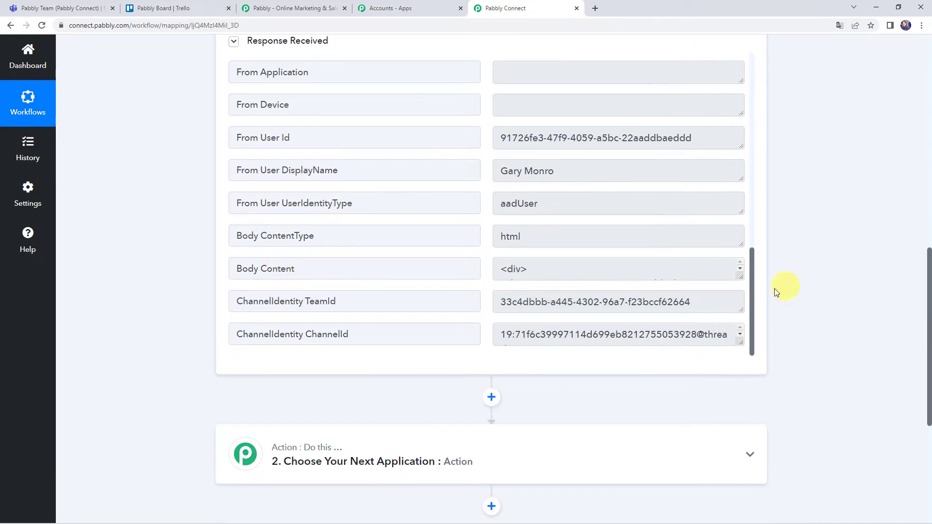
Step: Enlarge the Body Content box and highlight its New Lead Received line
drag(740, 275, 740, 365)
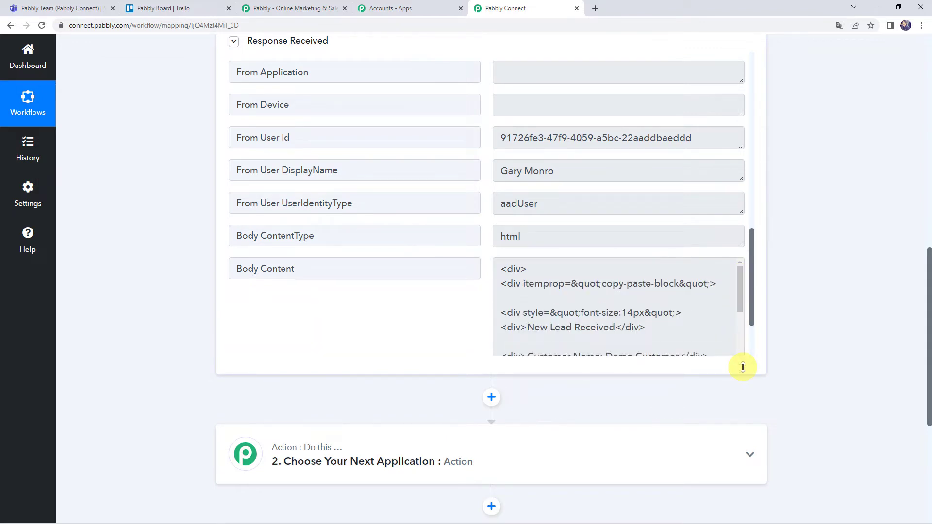
scroll(183, 260, down, 2)
scroll(578, 174, down, 2)
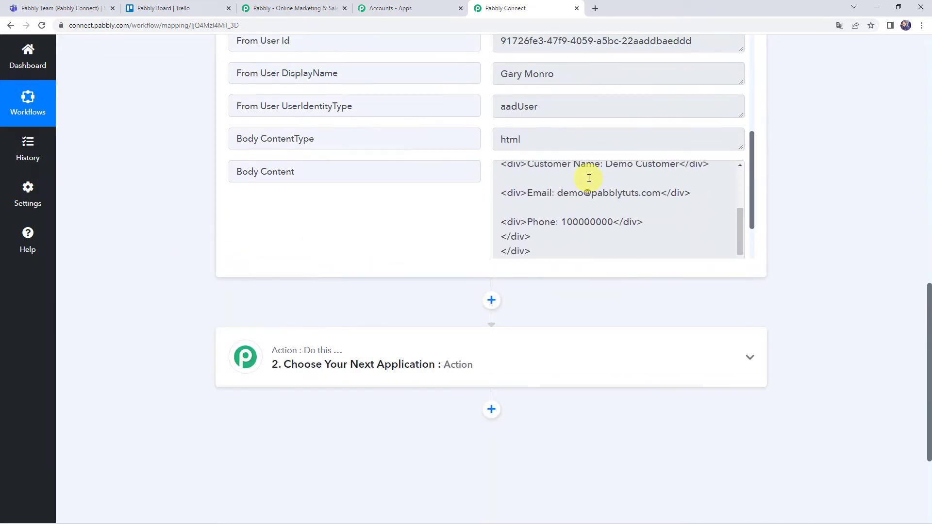
scroll(587, 194, up, 1)
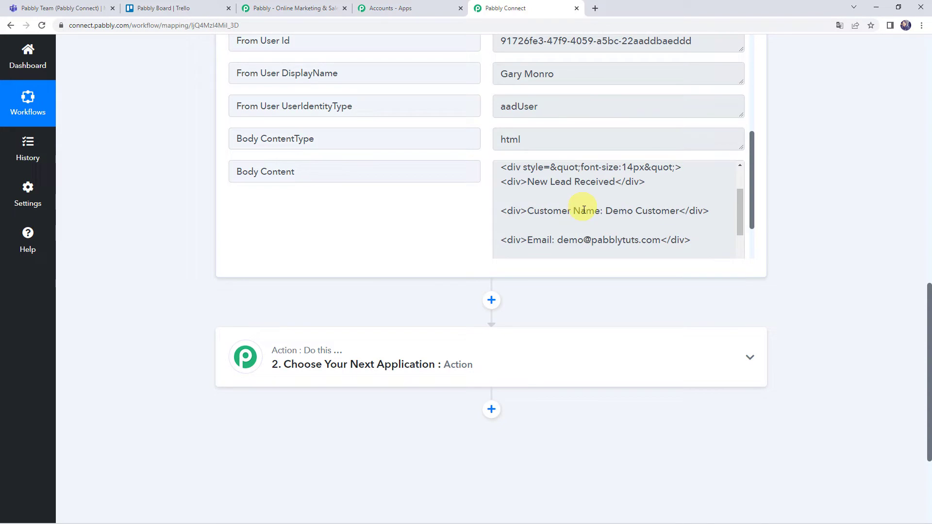
scroll(584, 213, down, 1)
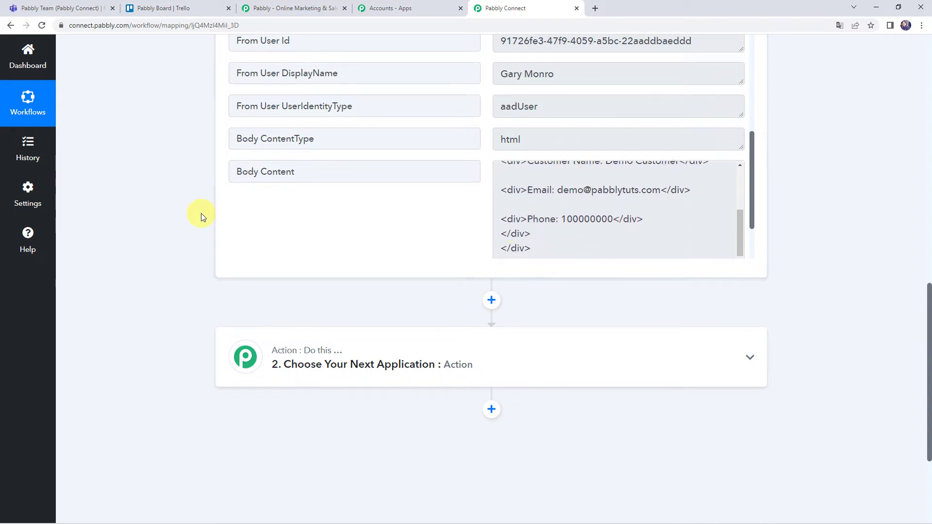
scroll(202, 217, up, 2)
scroll(202, 216, up, 2)
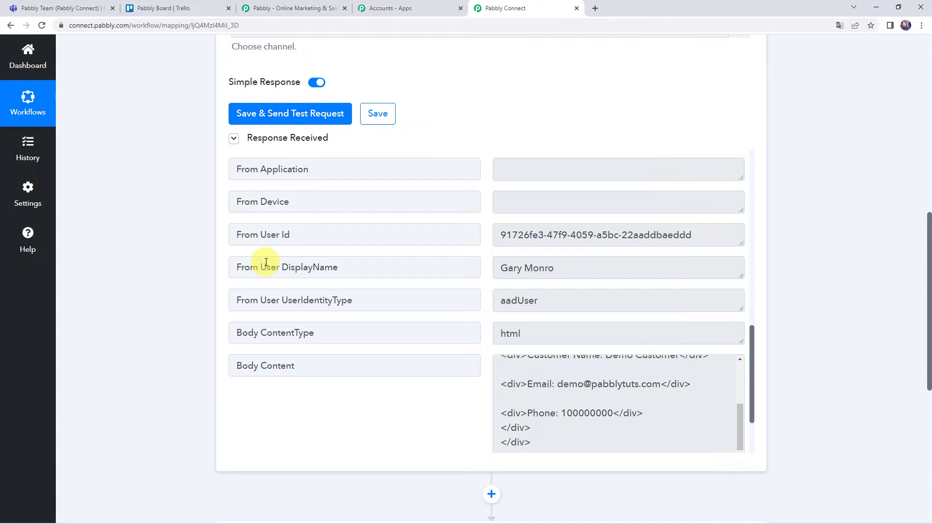
scroll(150, 308, down, 1)
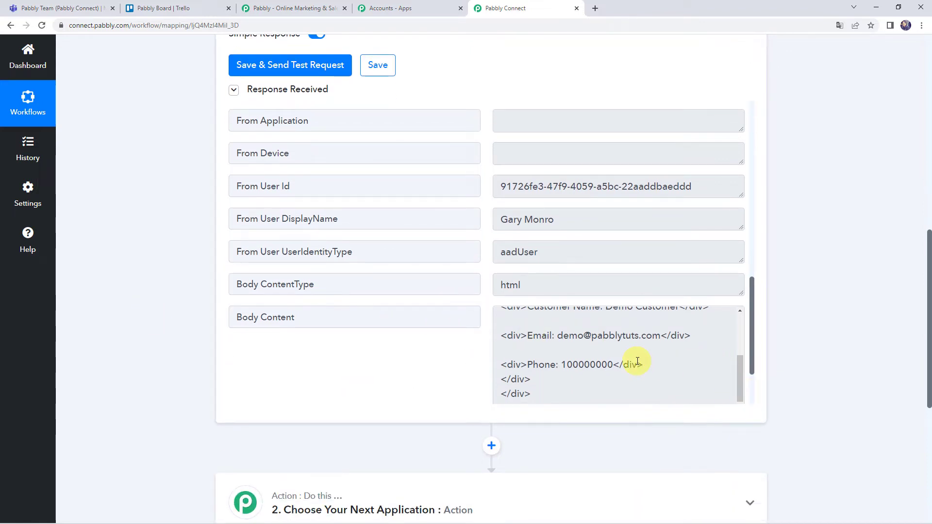
scroll(631, 362, up, 2)
scroll(541, 202, down, 2)
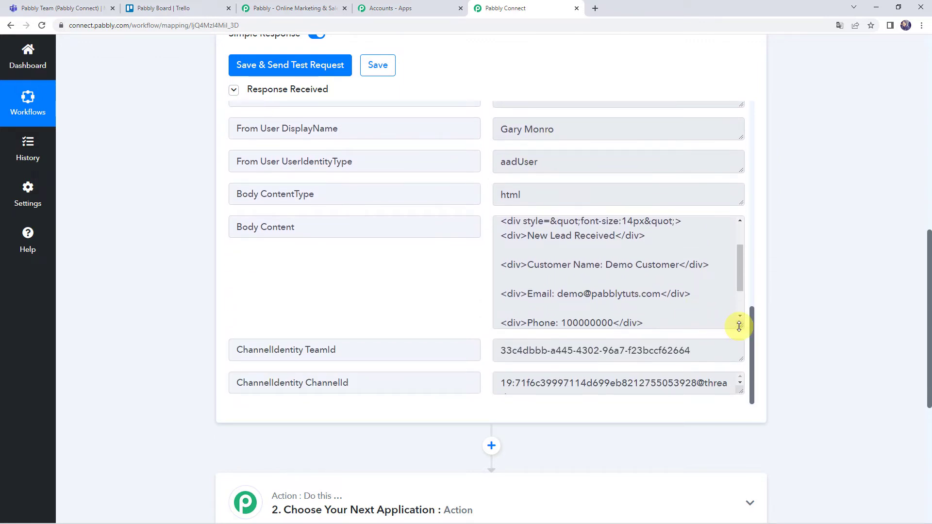
drag(738, 326, 734, 410)
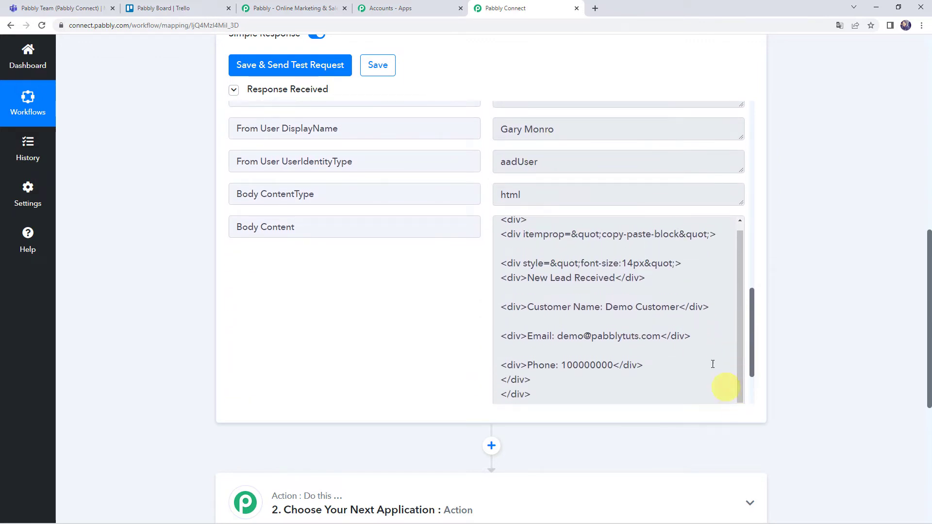
drag(527, 279, 624, 278)
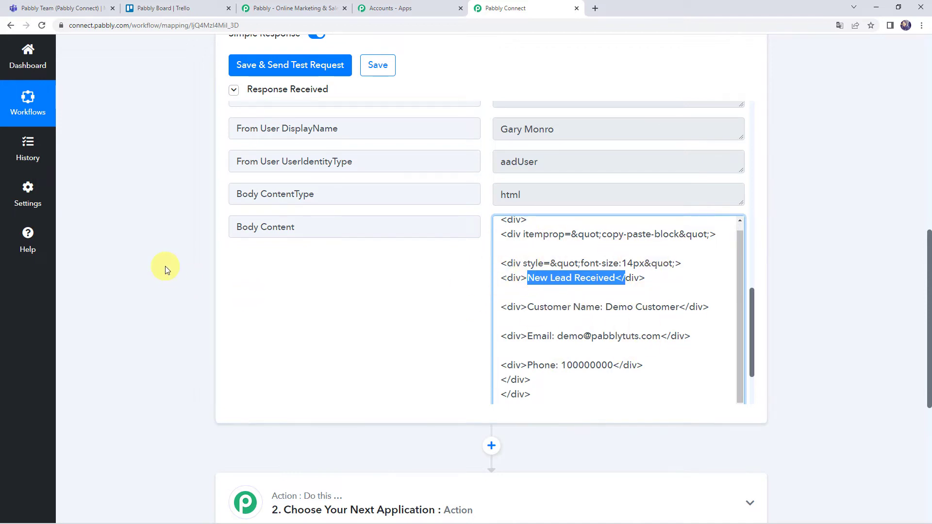
scroll(166, 270, down, 4)
Step: Add a Text Formatter by Pabbly action using Text (Basic Formatting) and connect it
click(457, 328)
scroll(451, 318, down, 2)
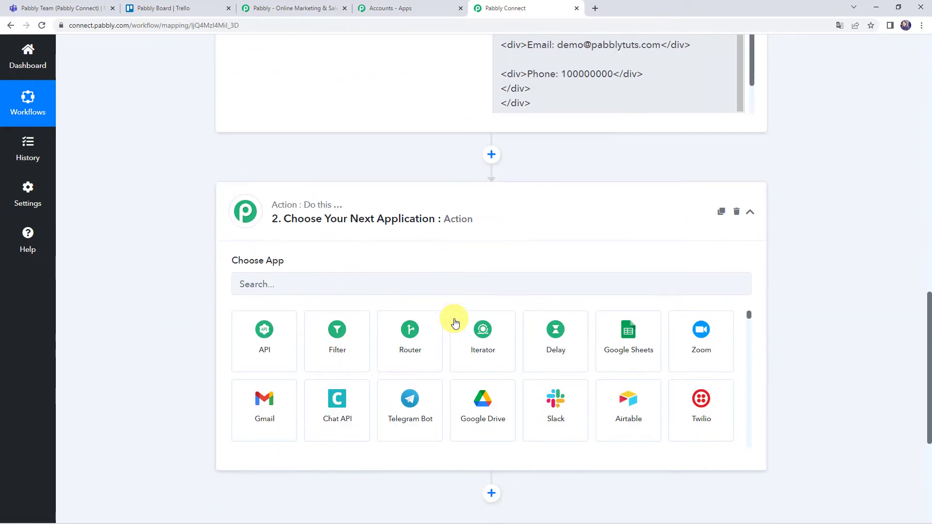
click(418, 283)
text(text)
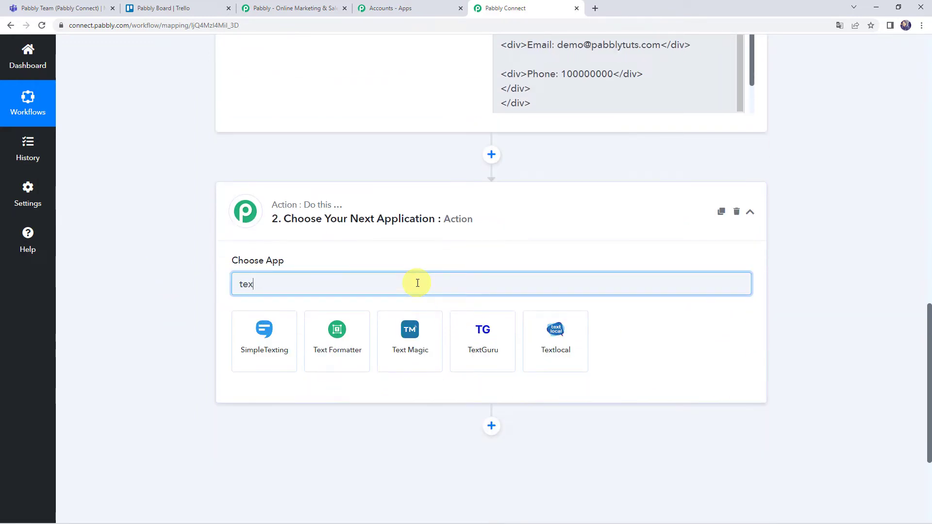
click(358, 333)
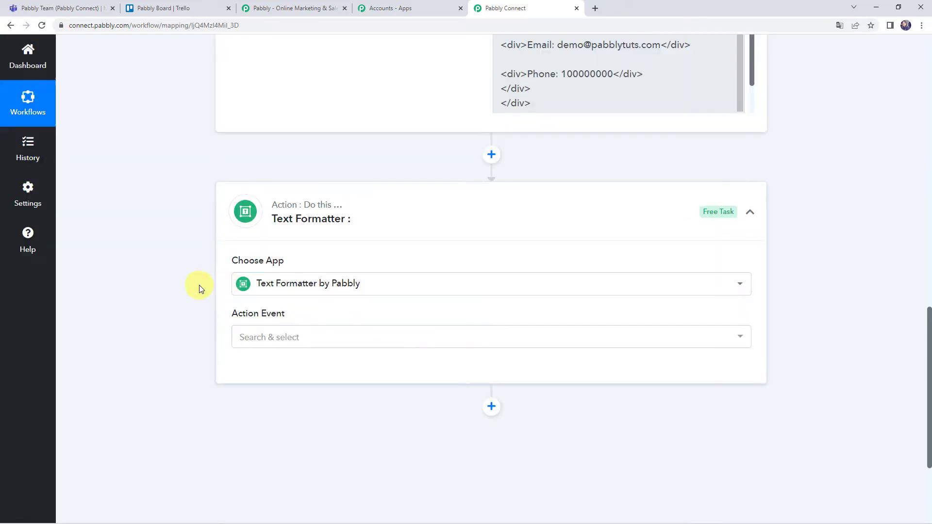
scroll(233, 271, down, 2)
click(266, 241)
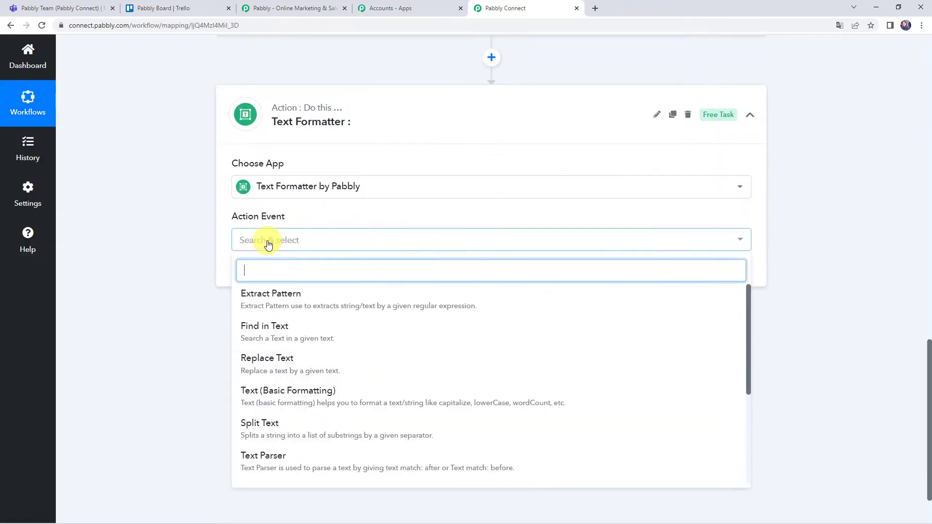
click(315, 395)
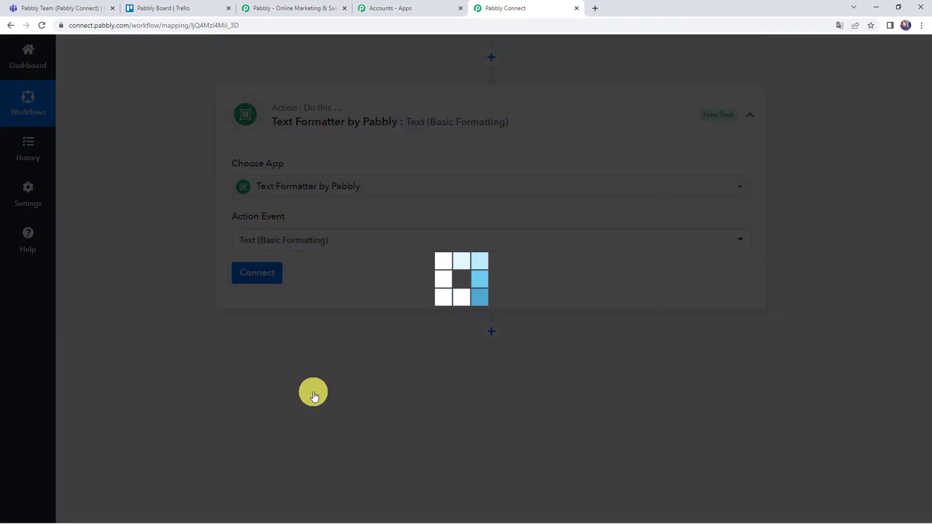
click(259, 274)
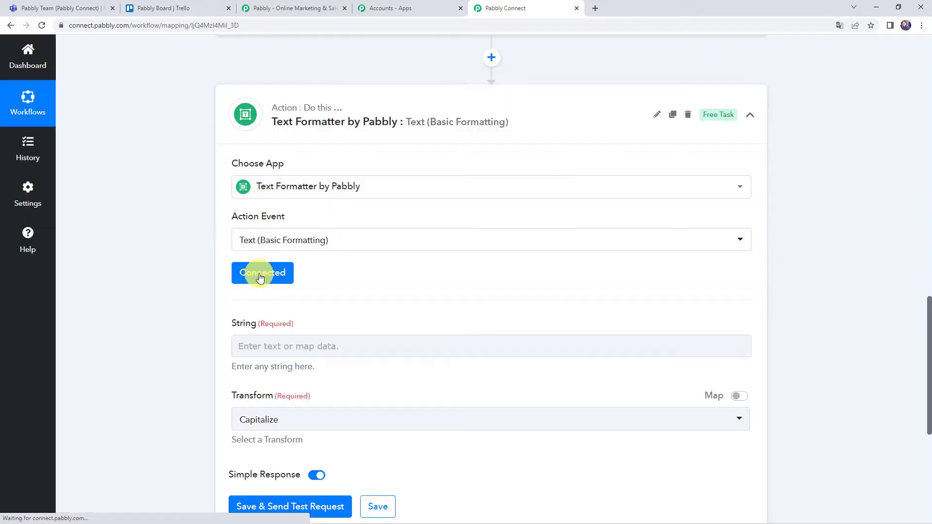
scroll(184, 265, down, 2)
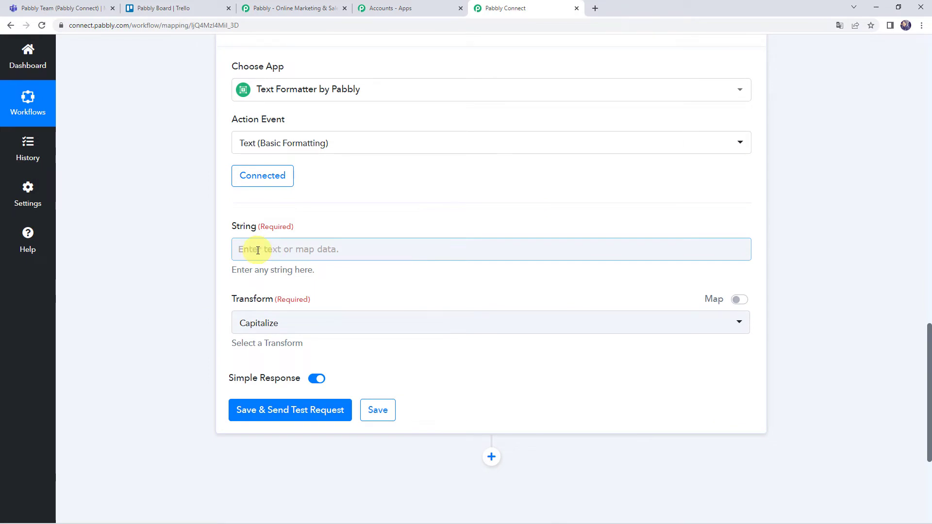
scroll(197, 247, up, 6)
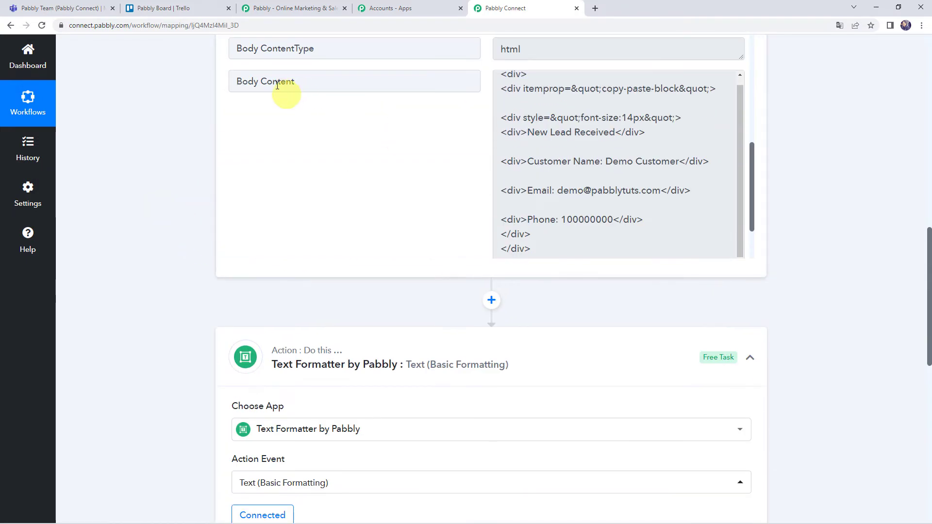
scroll(147, 277, down, 2)
scroll(147, 278, down, 6)
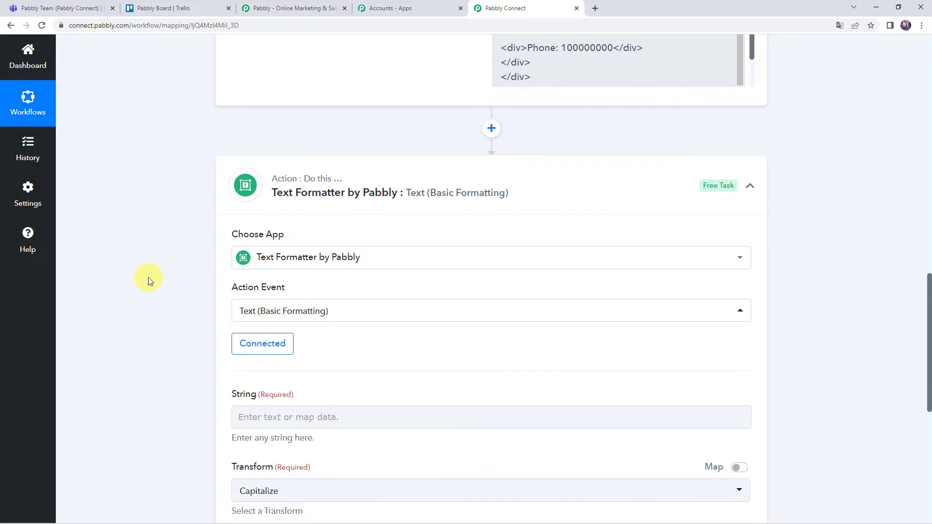
Step: Map the Teams Body Content into String and choose the Remove HTML Tags transform
click(258, 204)
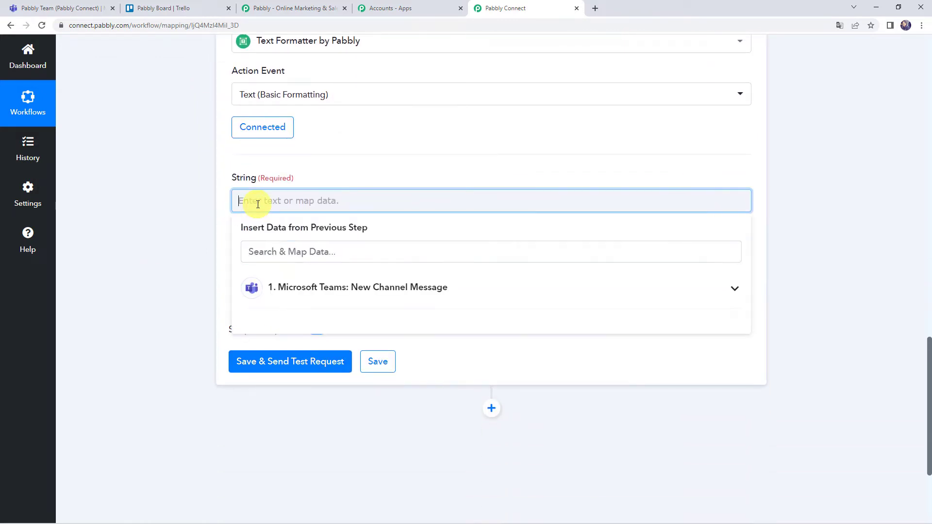
click(306, 288)
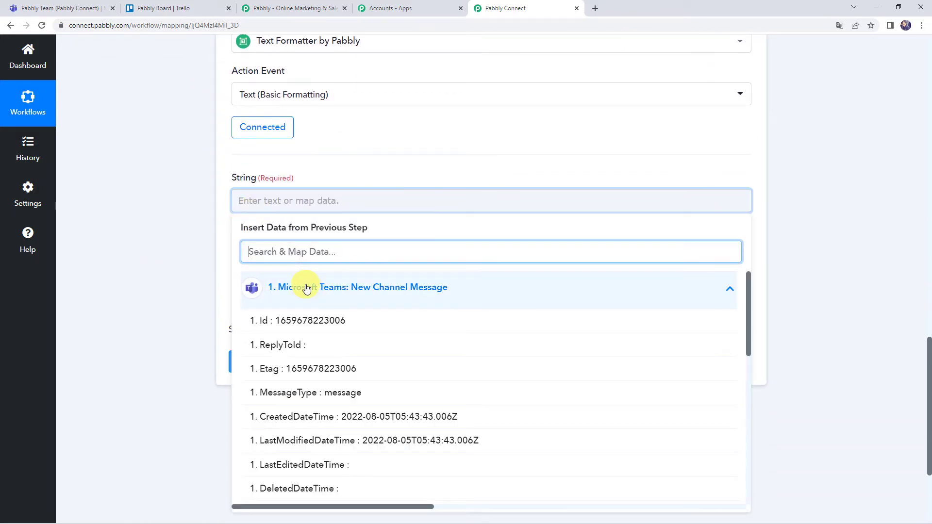
text(body)
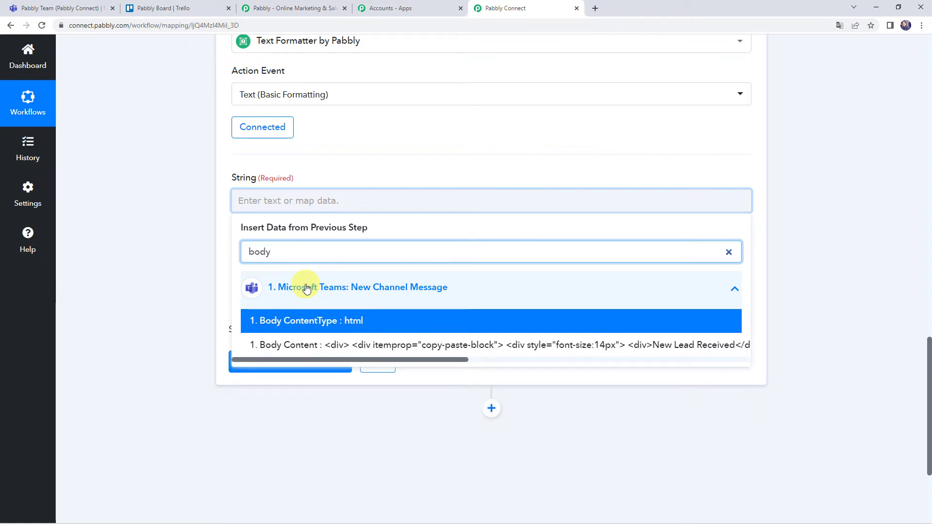
click(310, 346)
click(223, 298)
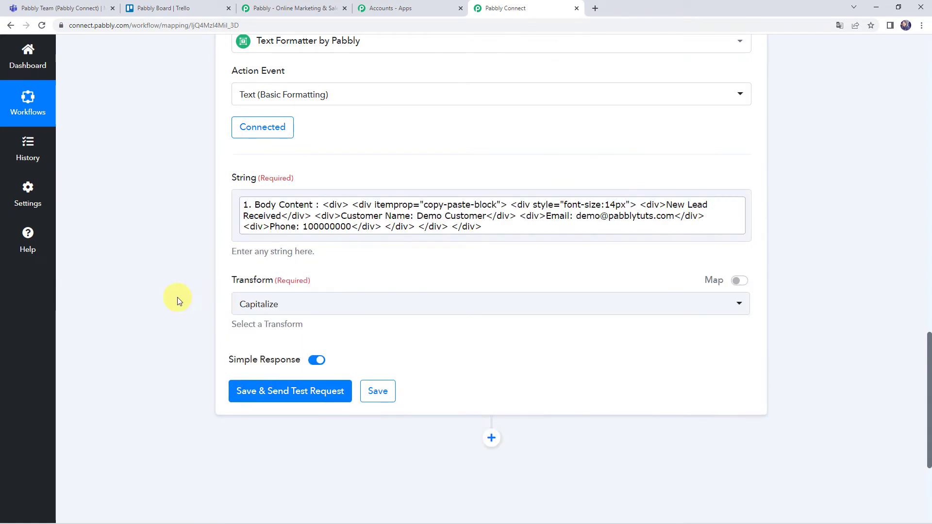
click(265, 308)
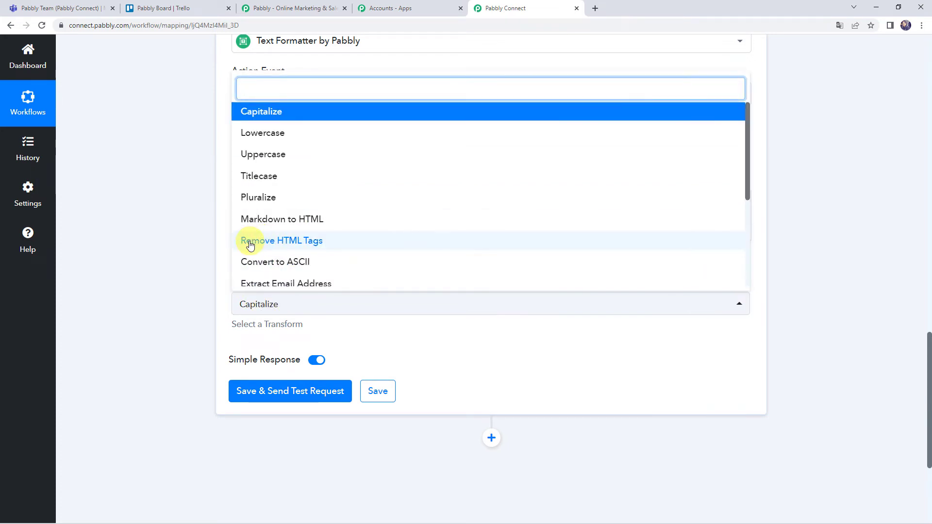
click(316, 242)
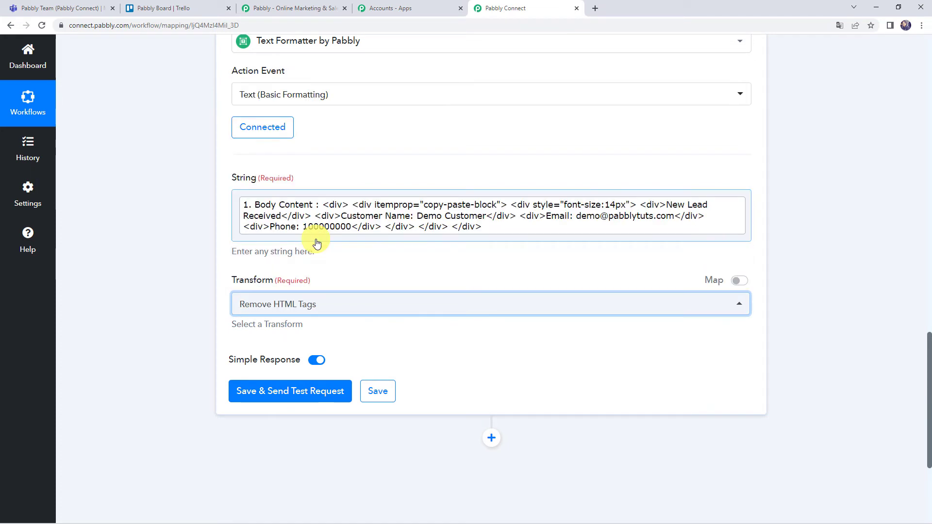
Step: Save and send a test request, then enlarge the Result box to read the plain lead details
click(267, 392)
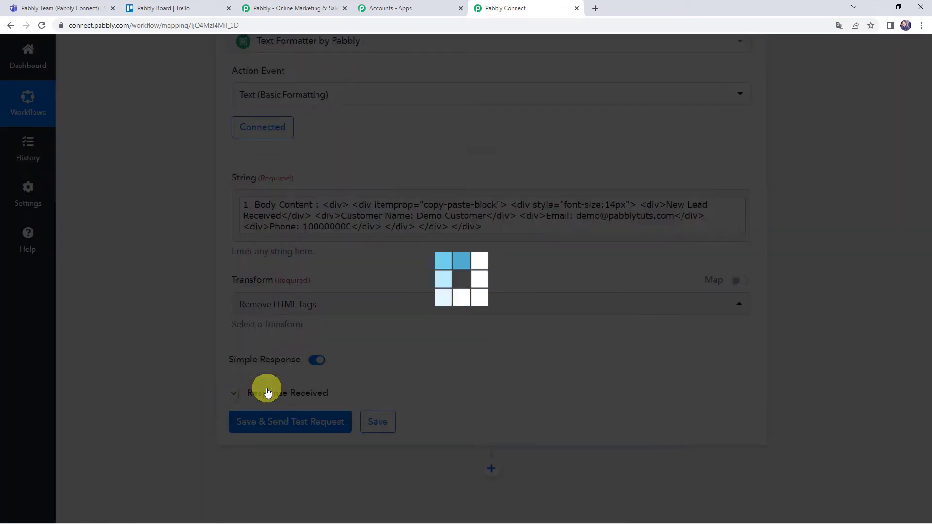
scroll(183, 347, down, 3)
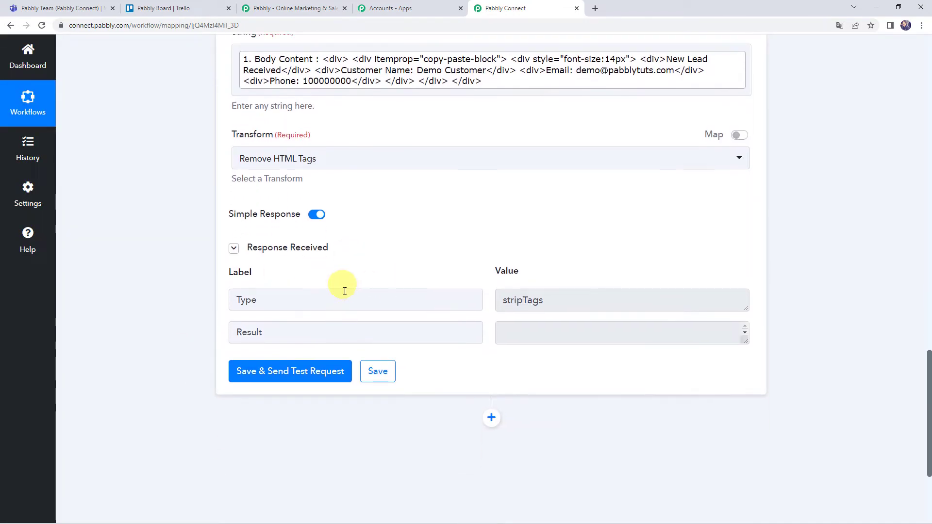
drag(745, 340, 745, 491)
scroll(591, 416, down, 1)
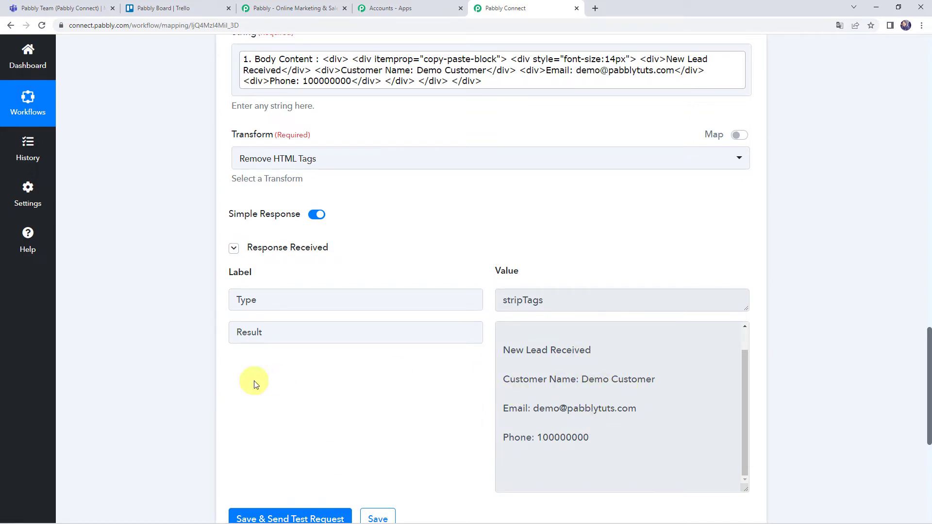
scroll(170, 367, down, 3)
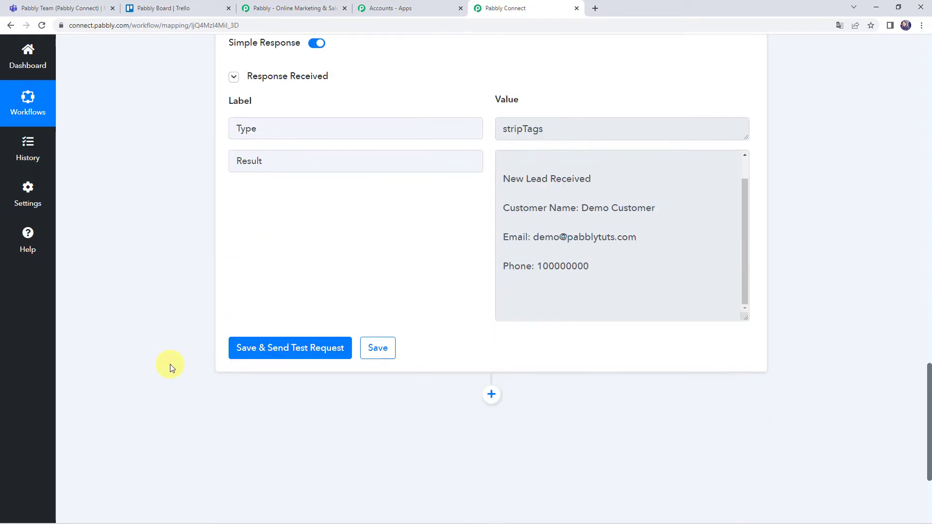
scroll(170, 368, down, 2)
Step: Add a new Filter by Pabbly step to the workflow
click(491, 274)
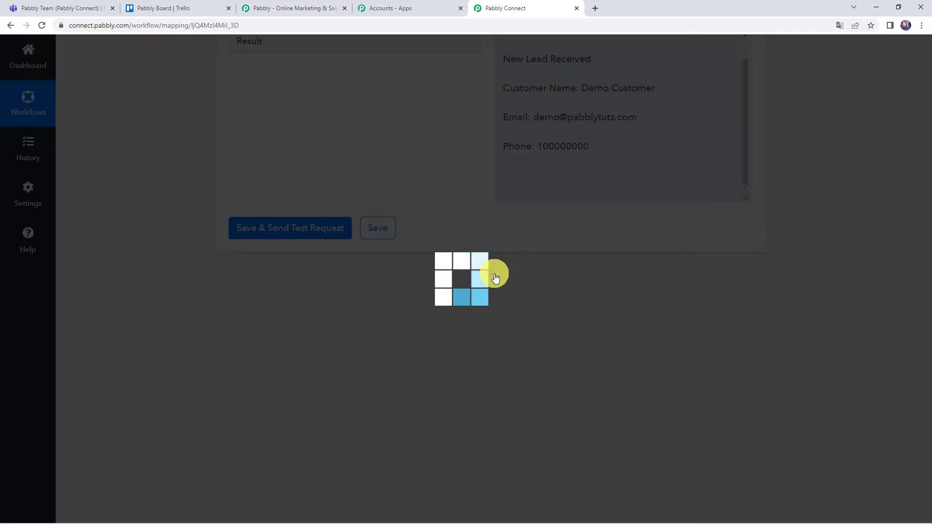
scroll(246, 341, down, 3)
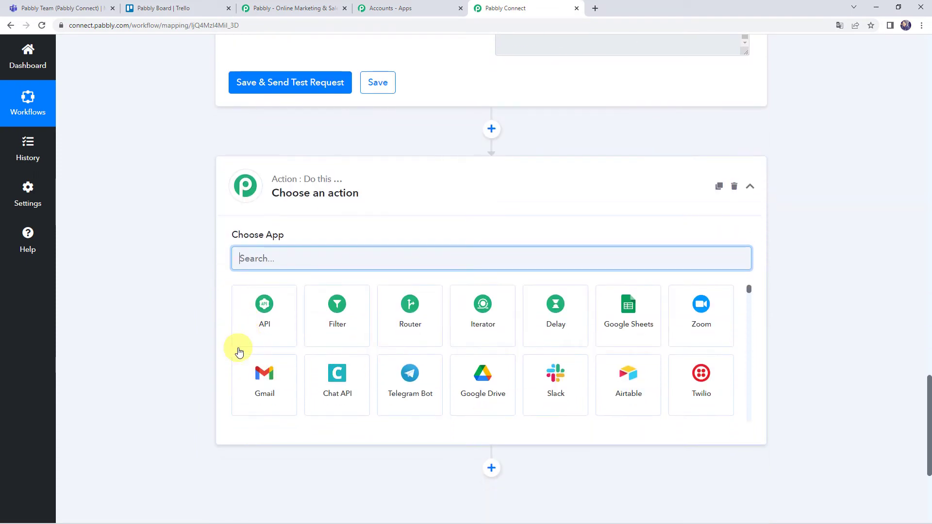
click(327, 318)
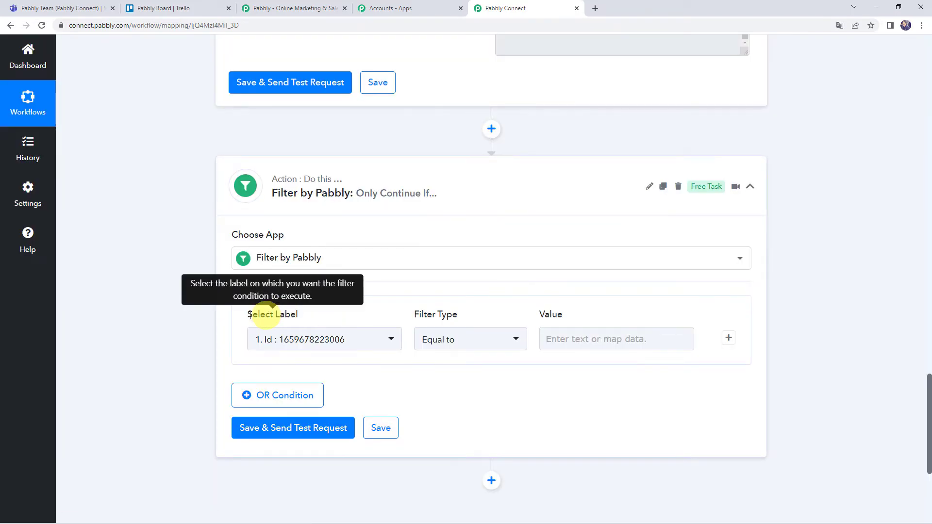
Step: Set the filter to Body Content contains 'New Lead' and add an OR condition
click(305, 341)
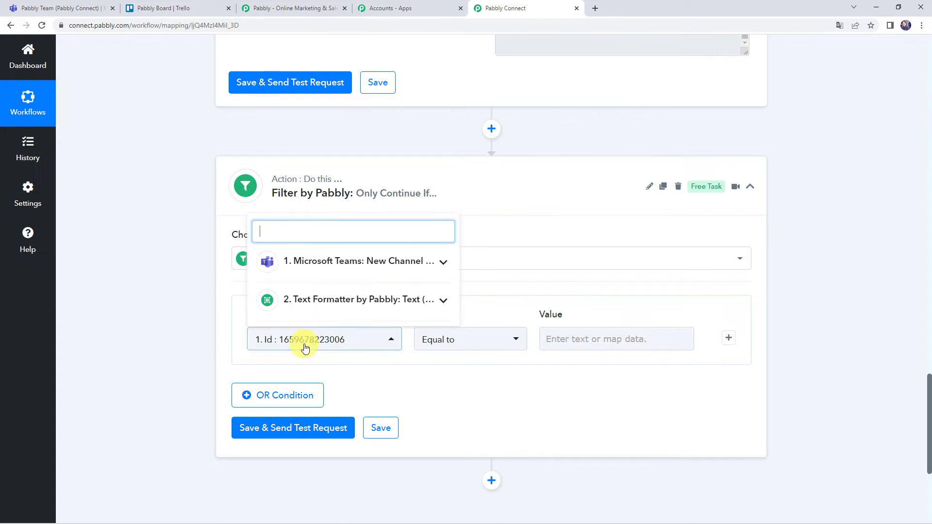
click(319, 262)
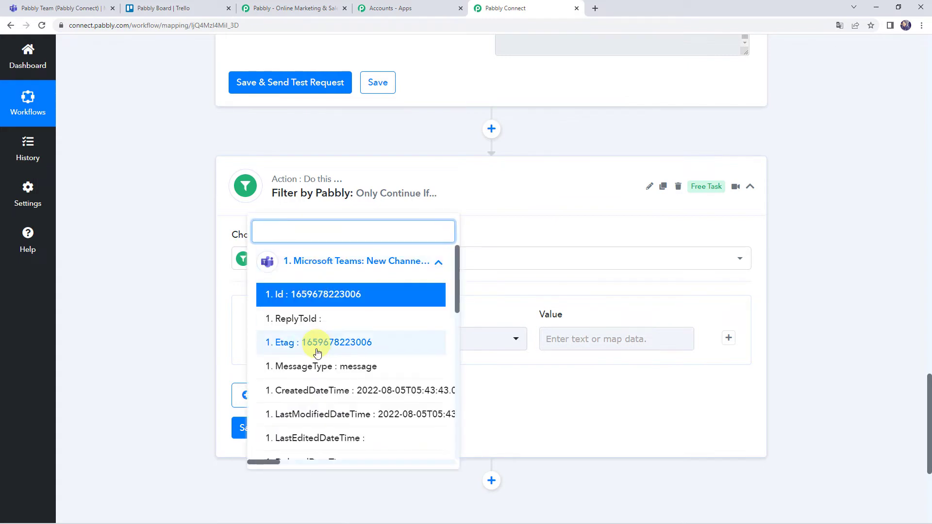
scroll(313, 388, down, 4)
scroll(316, 399, down, 5)
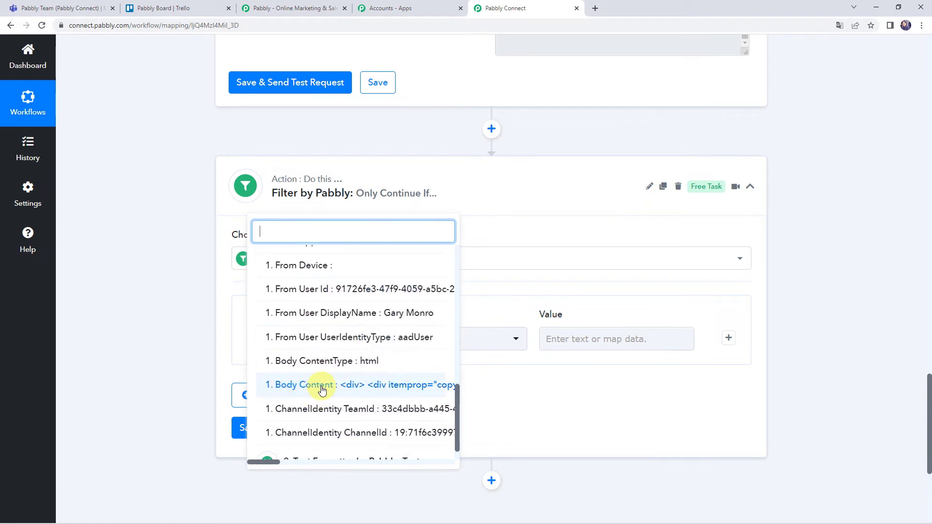
click(323, 388)
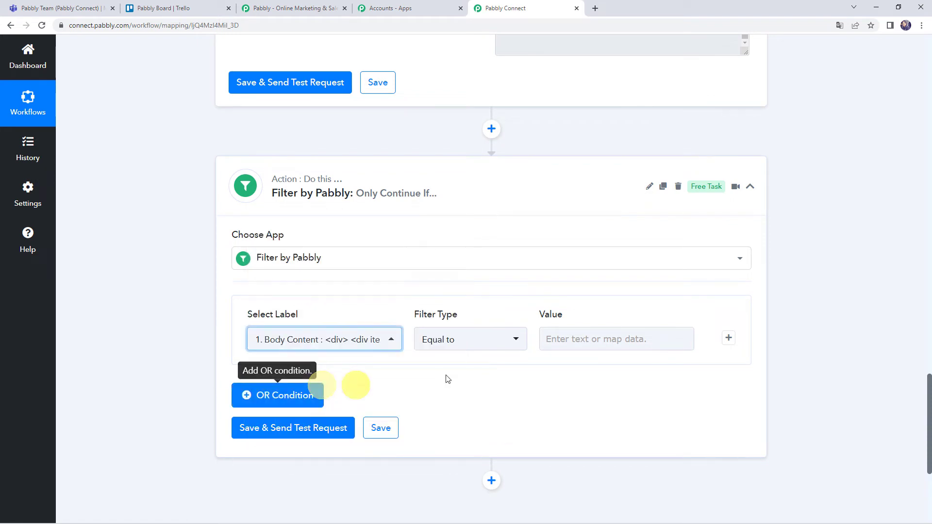
click(437, 338)
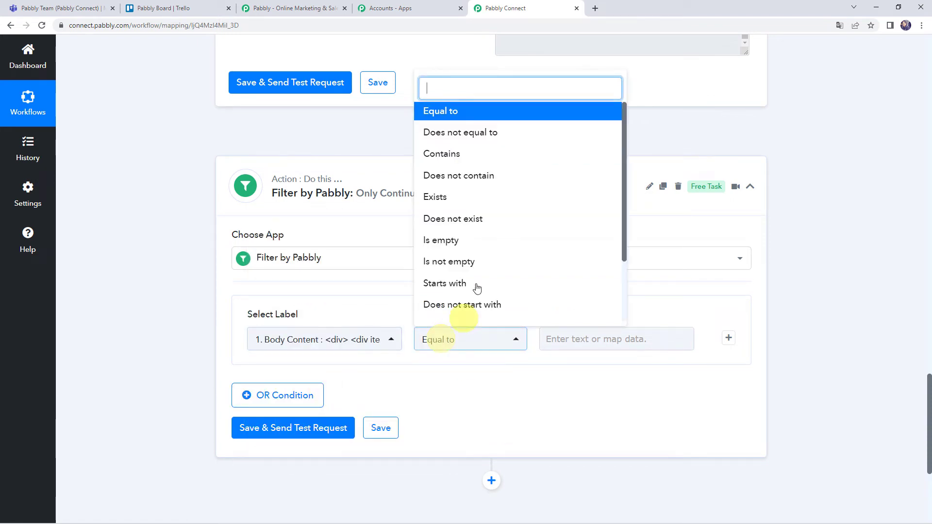
click(448, 153)
click(567, 336)
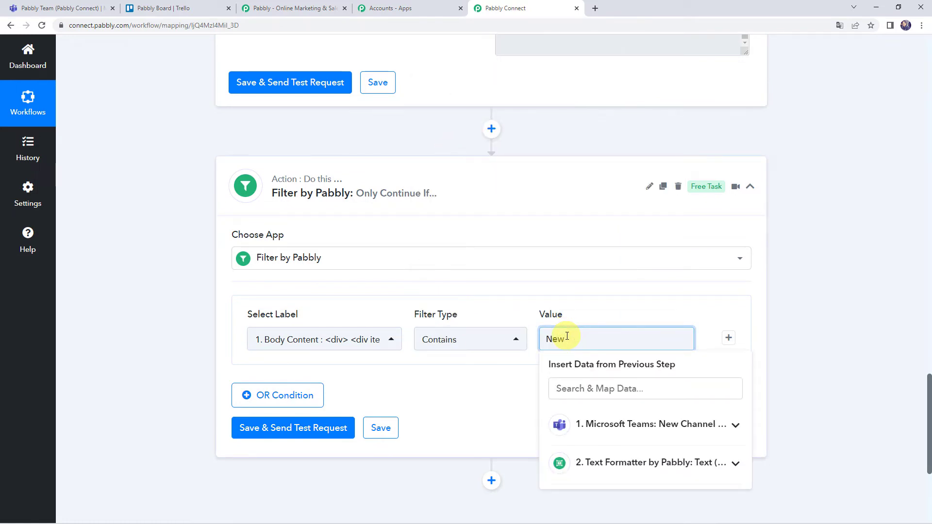
click(478, 379)
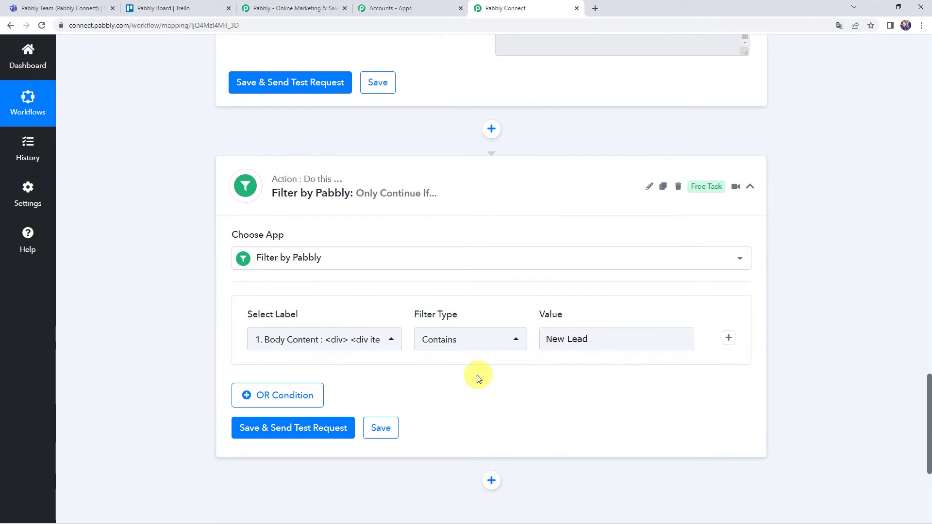
click(253, 402)
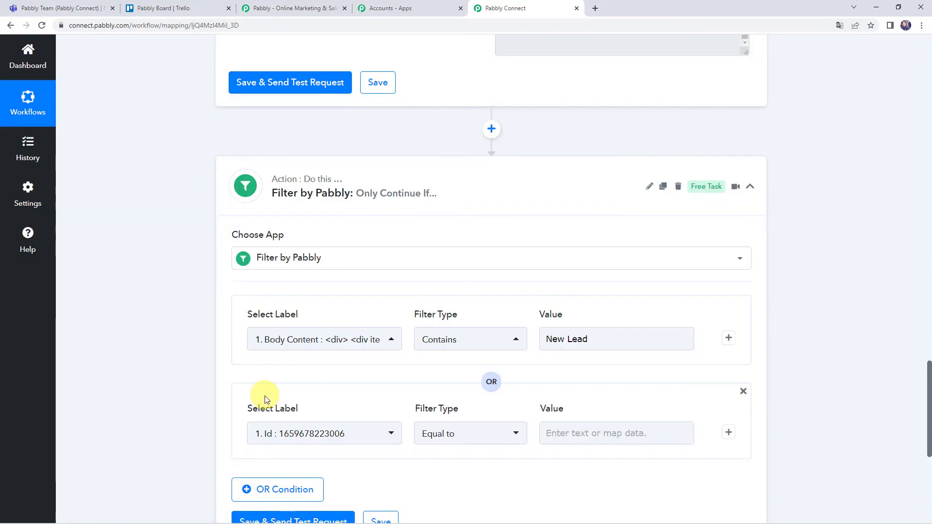
Step: Set the second condition to Body Content contains 'Customer'
scroll(222, 381, down, 3)
click(313, 288)
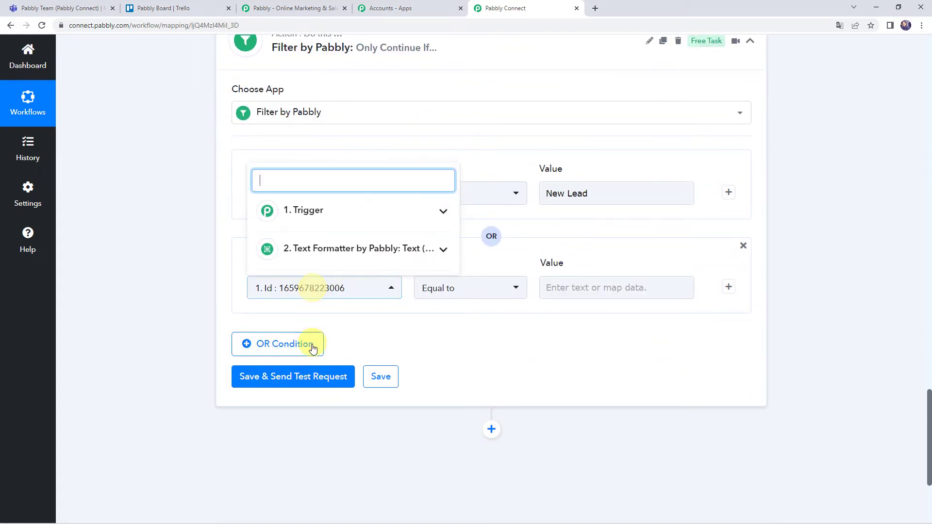
click(333, 247)
click(326, 215)
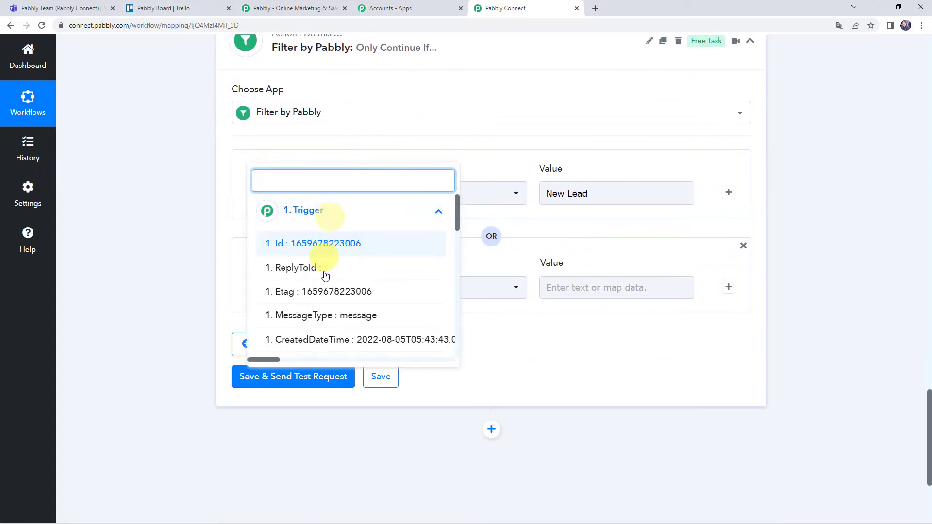
scroll(325, 274, down, 10)
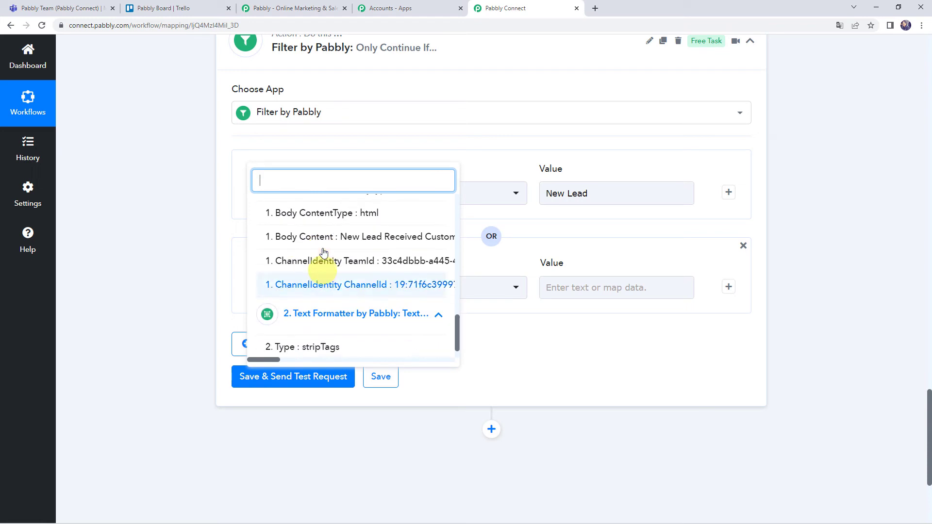
click(319, 236)
click(459, 292)
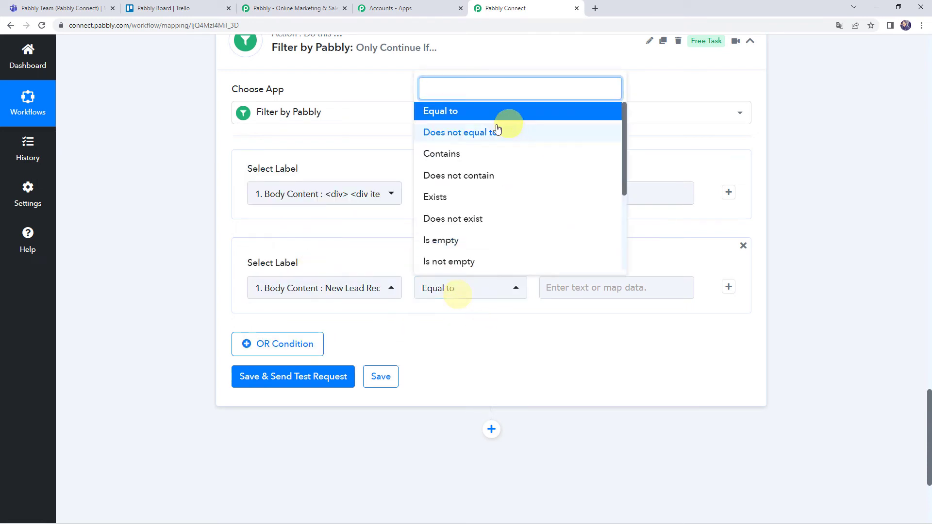
click(468, 154)
click(572, 297)
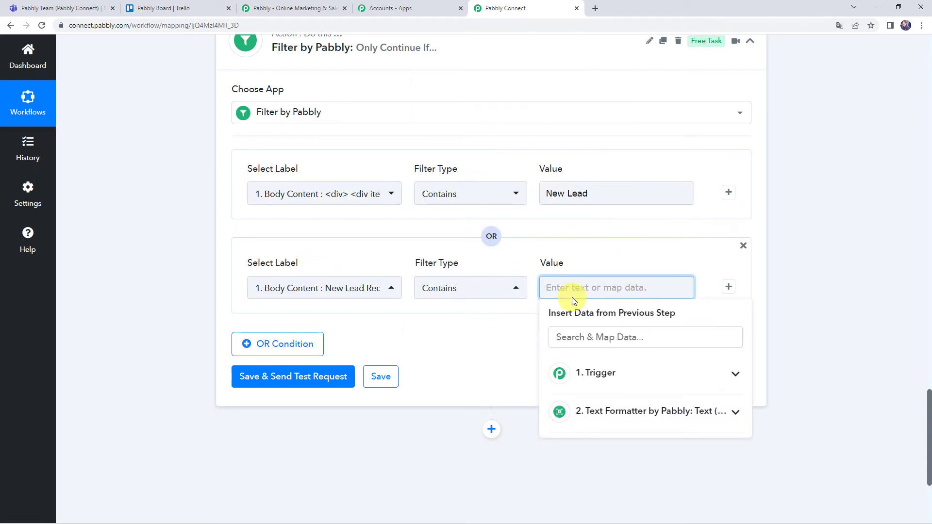
text(Customer)
click(581, 246)
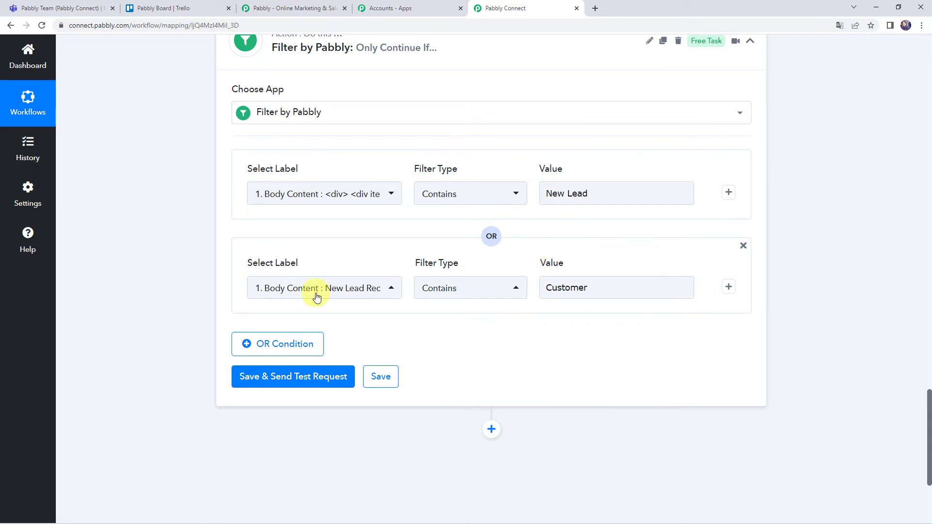
Step: Add a third OR condition: Body Content contains 'New Customer'
click(293, 345)
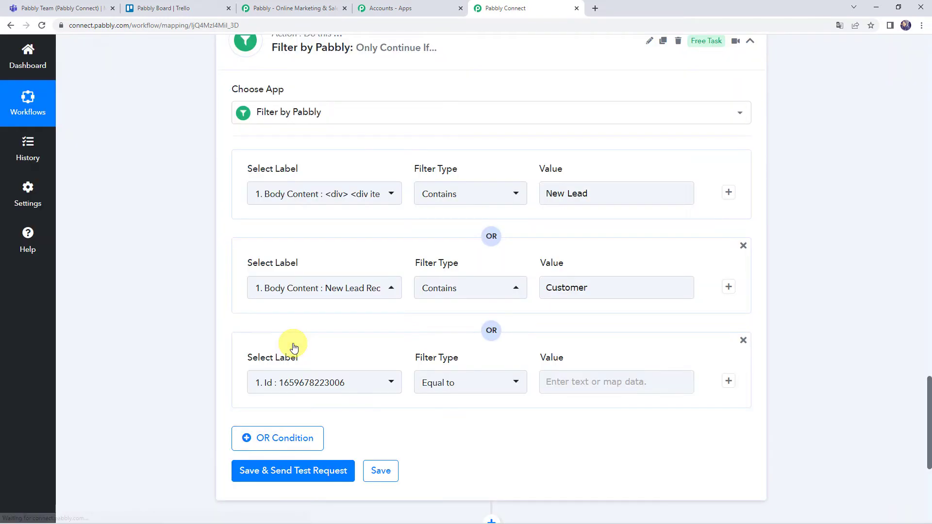
click(304, 385)
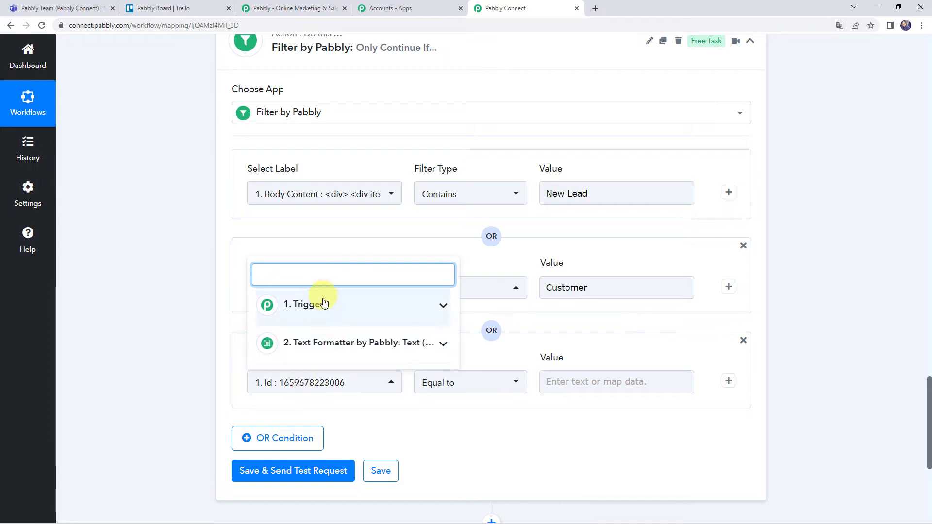
click(322, 302)
scroll(328, 397, down, 3)
scroll(327, 383, down, 6)
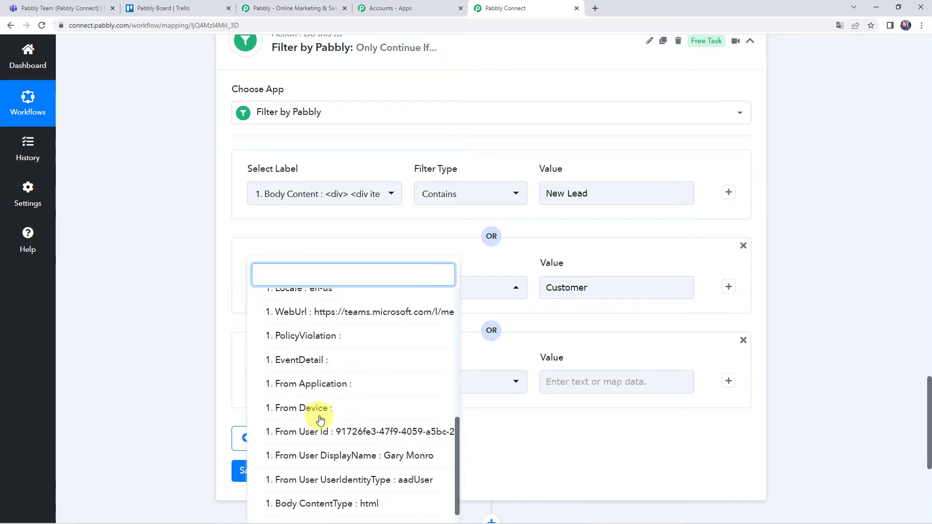
click(322, 389)
click(436, 381)
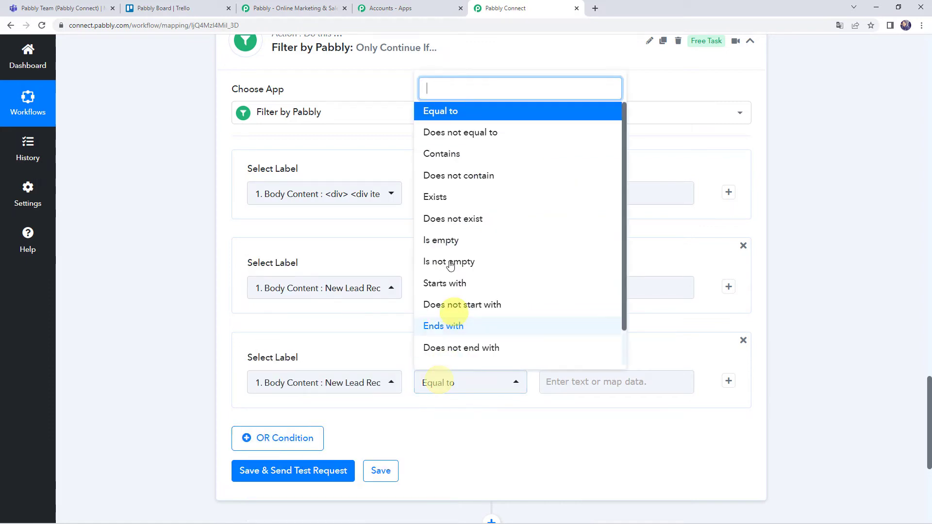
click(435, 154)
click(551, 383)
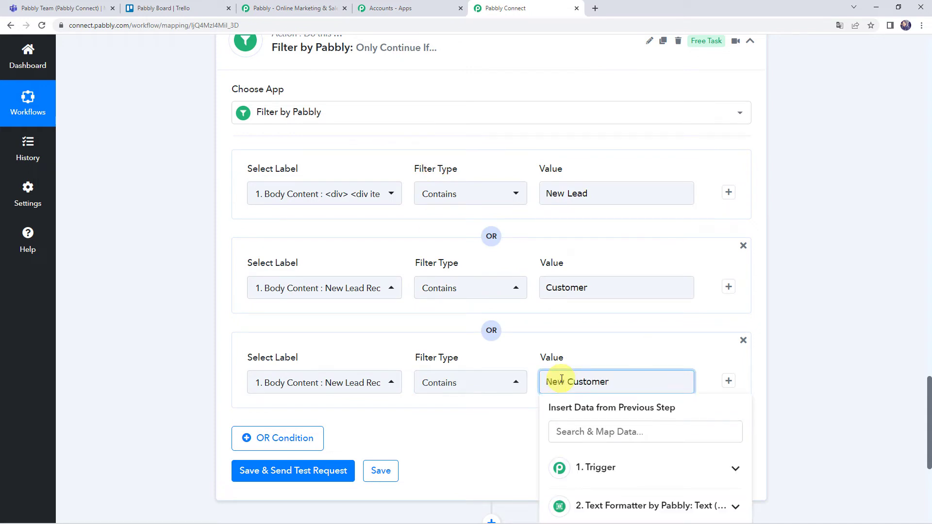
click(577, 356)
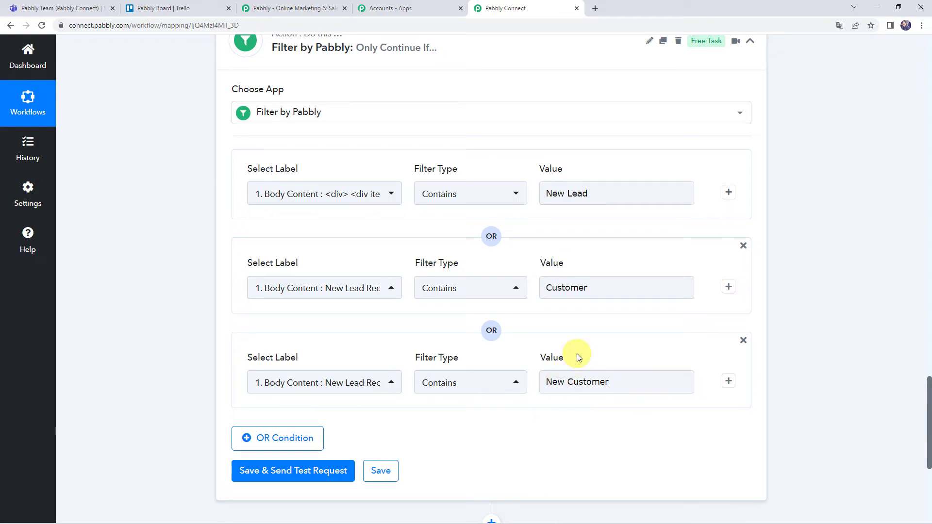
Step: Save and test the filter, confirming the response 'Condition is true'
click(261, 474)
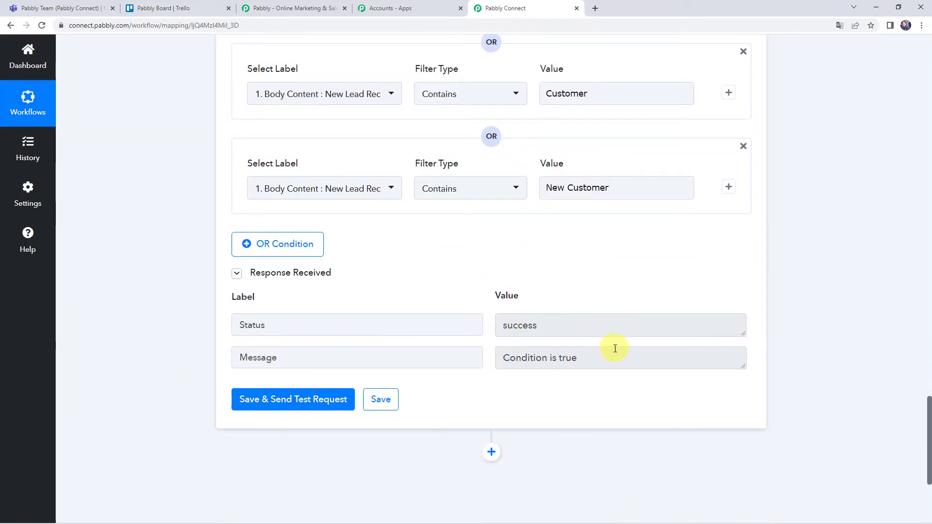
drag(603, 353, 454, 356)
click(462, 357)
click(611, 359)
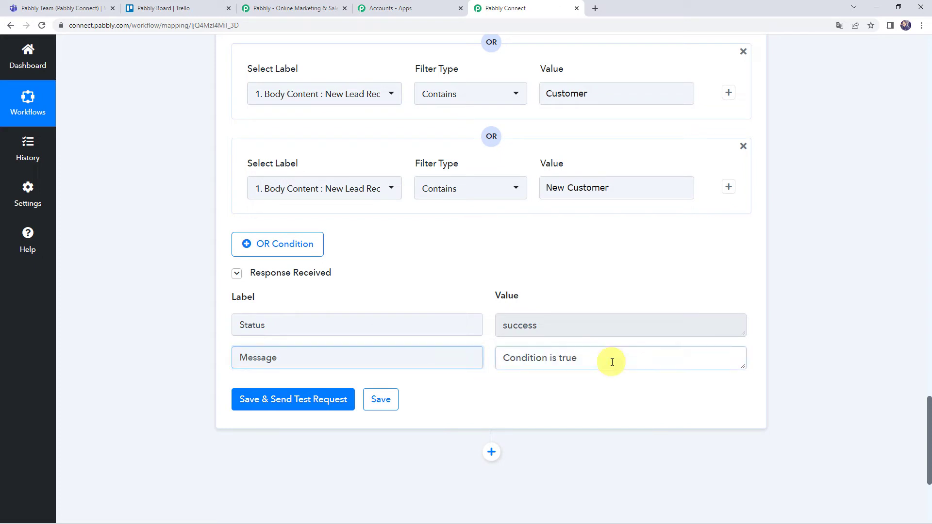
Step: Review the test response values, including the New Lead Received line
scroll(612, 362, up, 4)
click(590, 193)
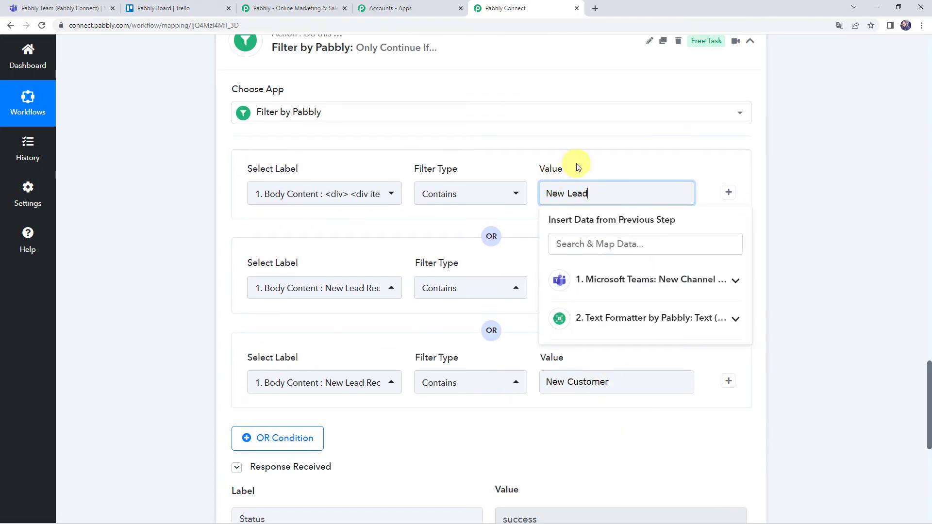
scroll(578, 167, up, 8)
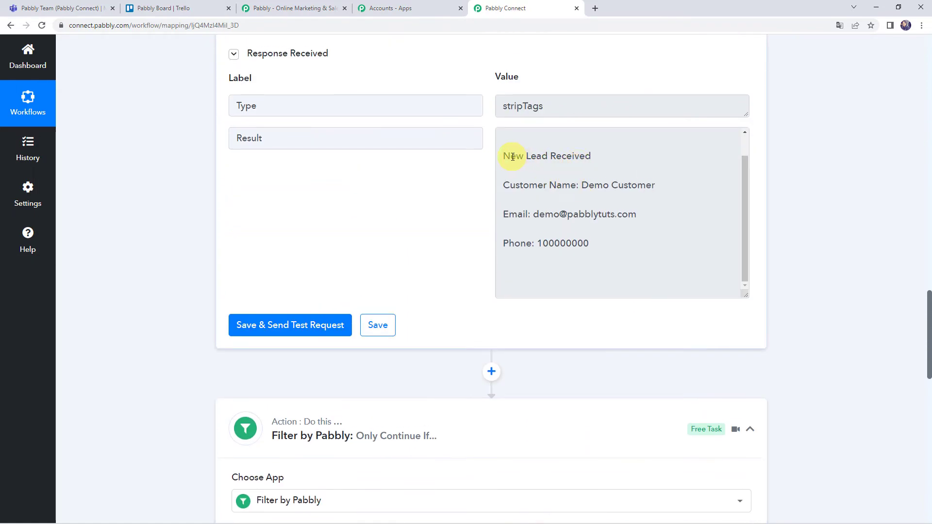
drag(503, 155, 632, 155)
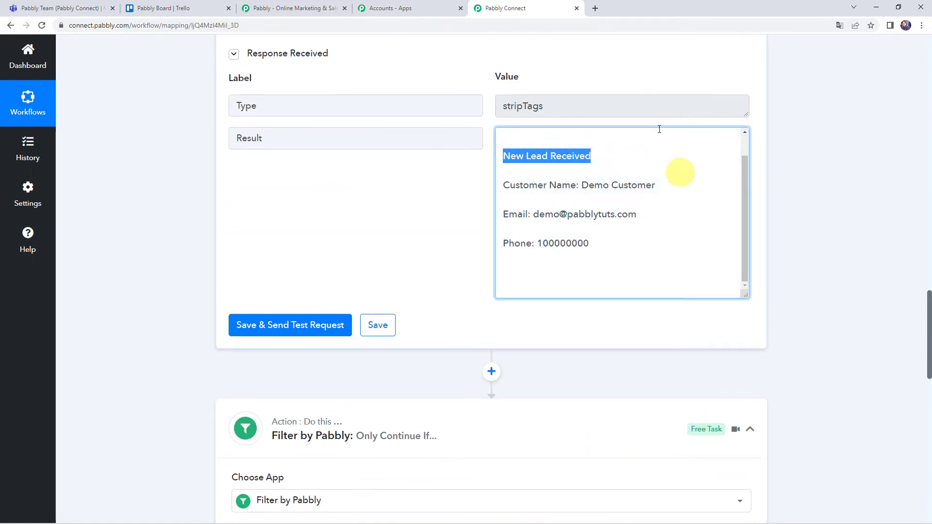
scroll(800, 436, down, 5)
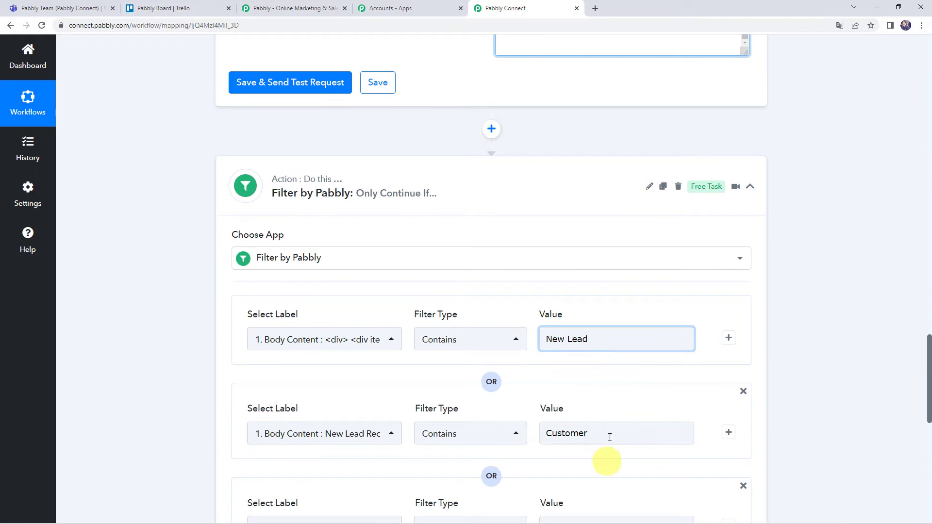
scroll(615, 463, down, 6)
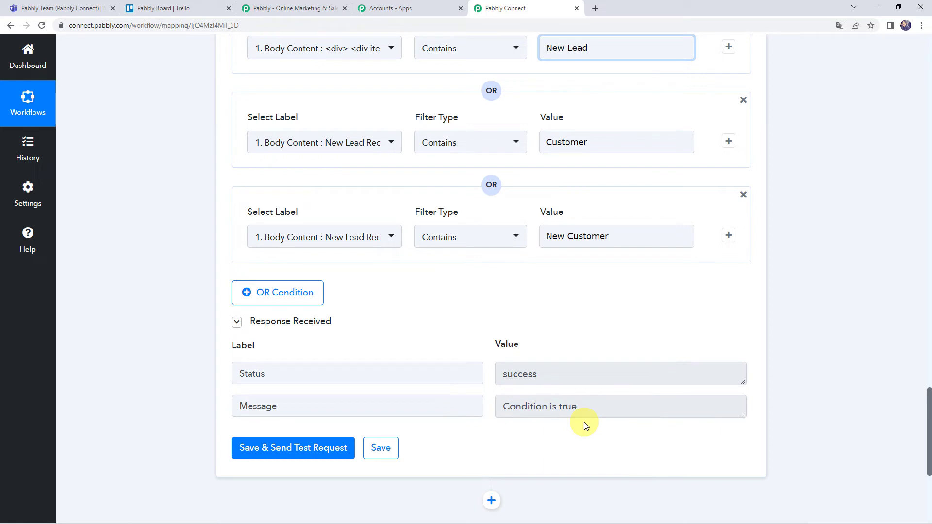
scroll(583, 426, down, 1)
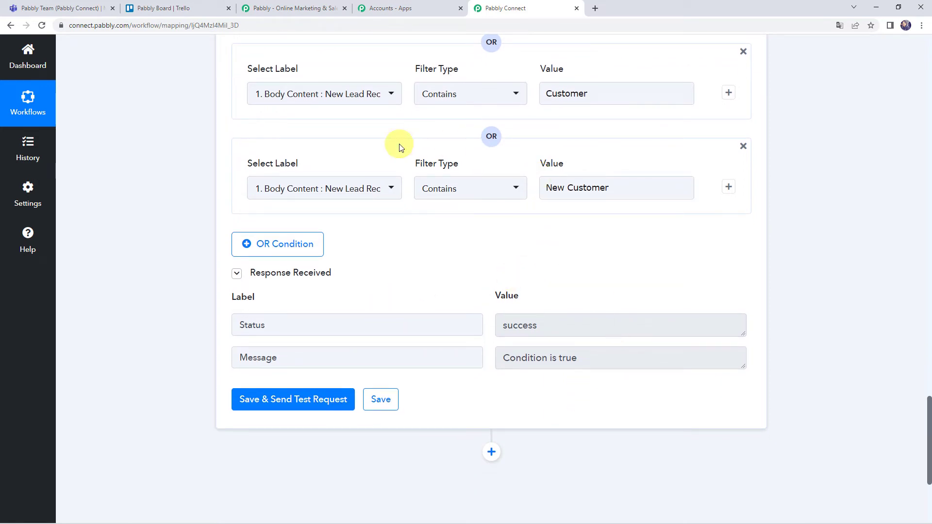
scroll(525, 310, down, 3)
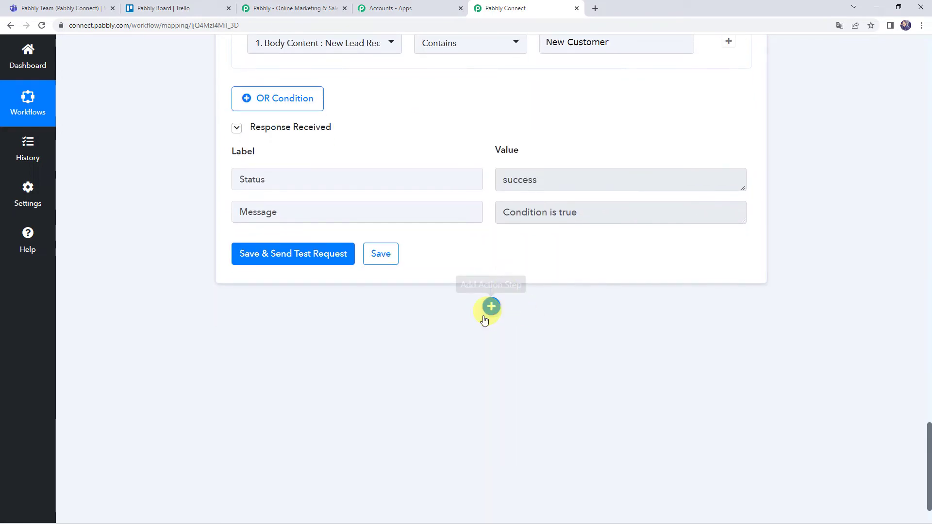
Step: Add a Trello action step with event 'Create a Card (With Plain Text type Description)'
click(491, 308)
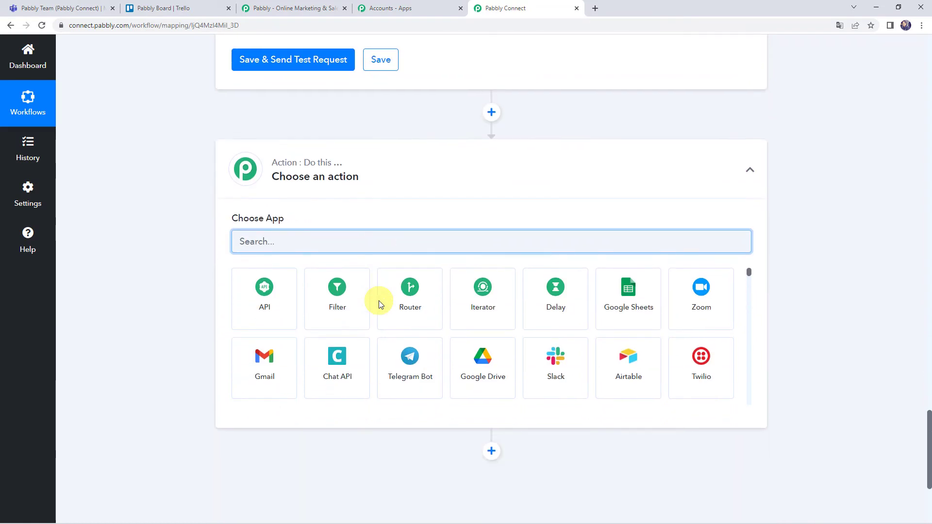
text(tre)
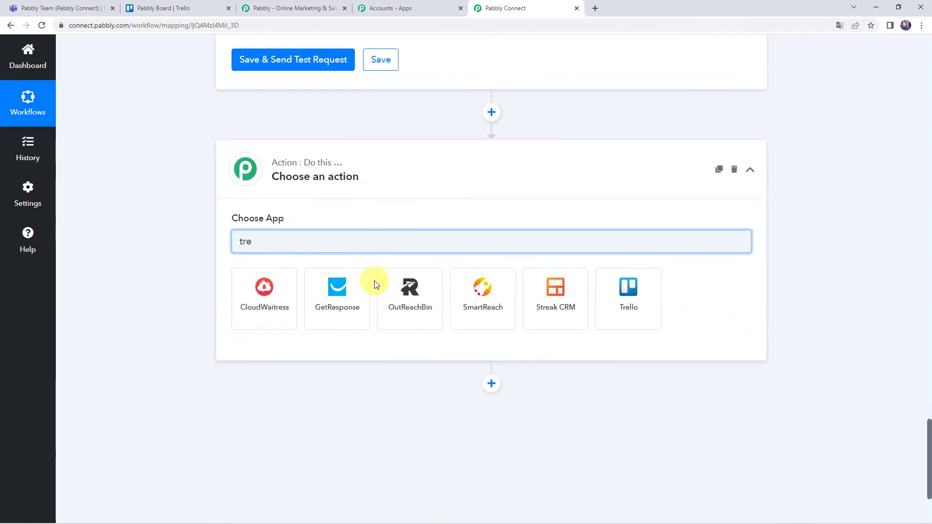
click(640, 311)
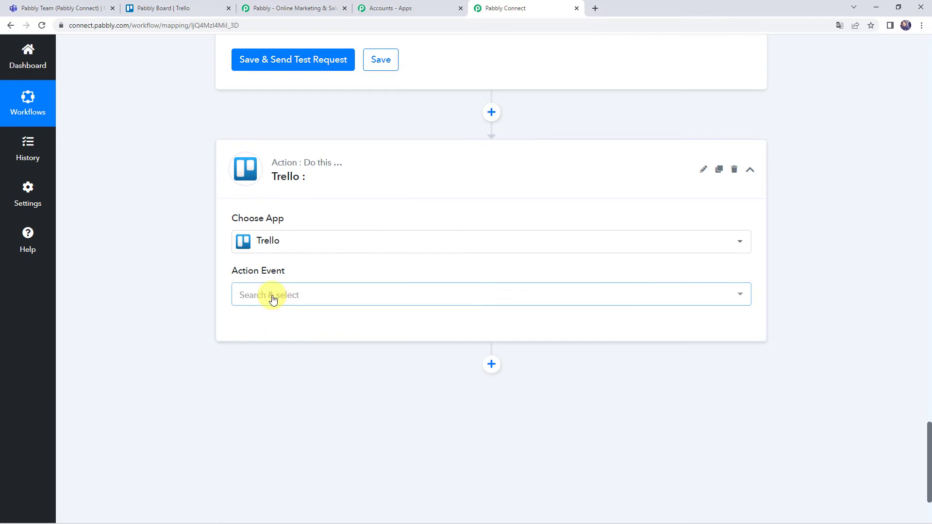
click(273, 299)
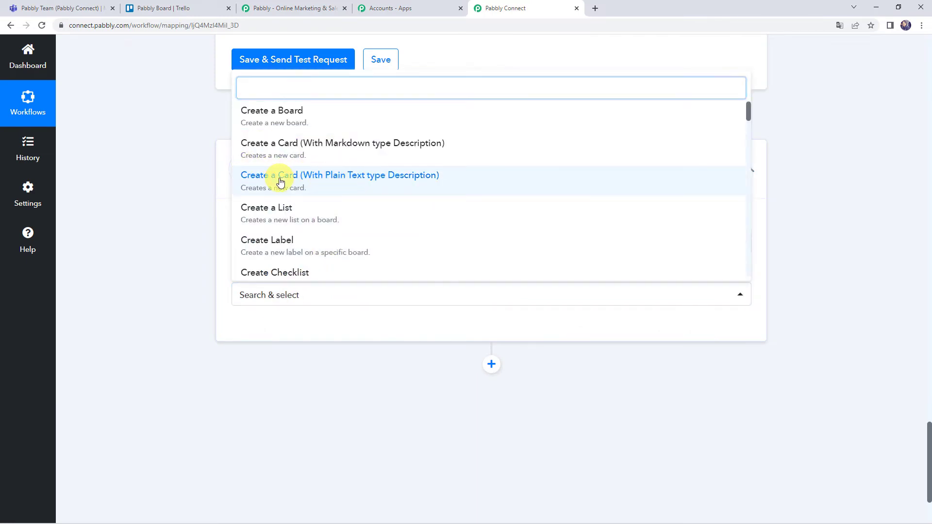
click(277, 179)
click(262, 332)
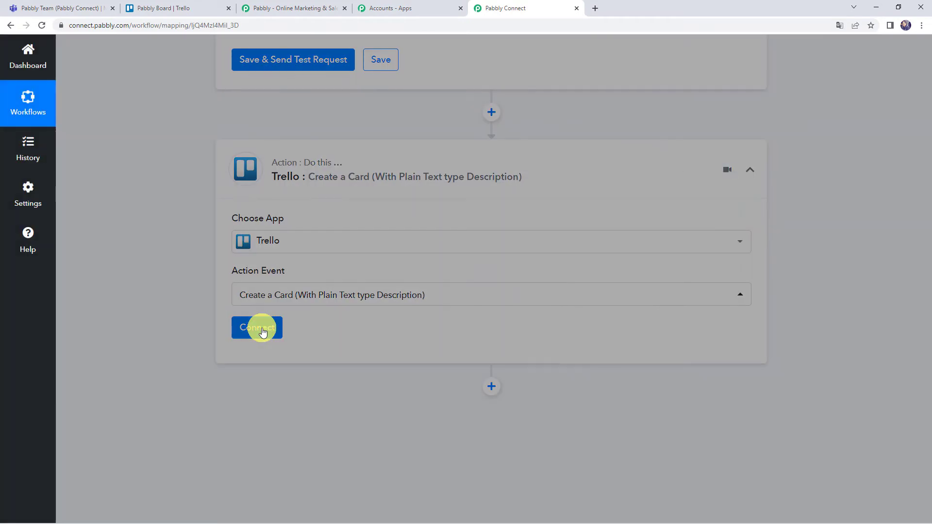
Step: Add a new Trello connection and open Trello's Developer API Keys page
click(447, 162)
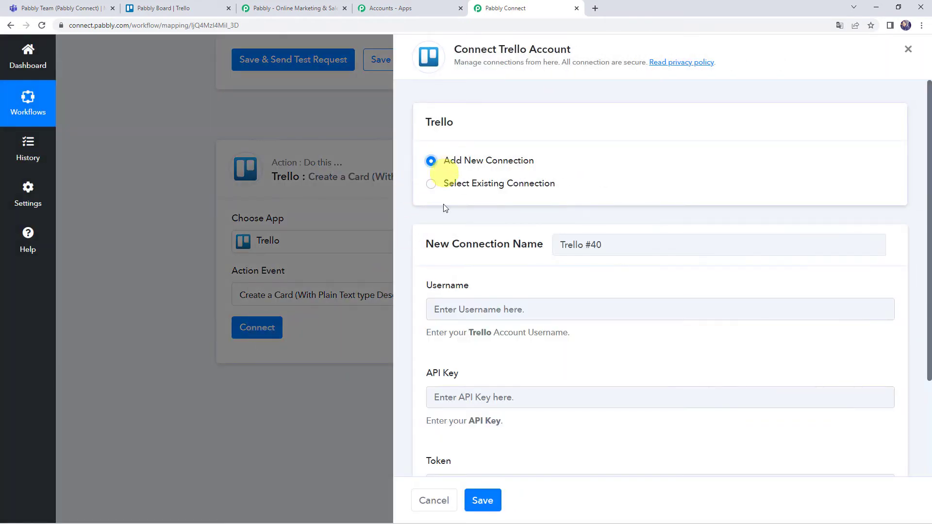
scroll(453, 228, down, 2)
scroll(466, 214, down, 1)
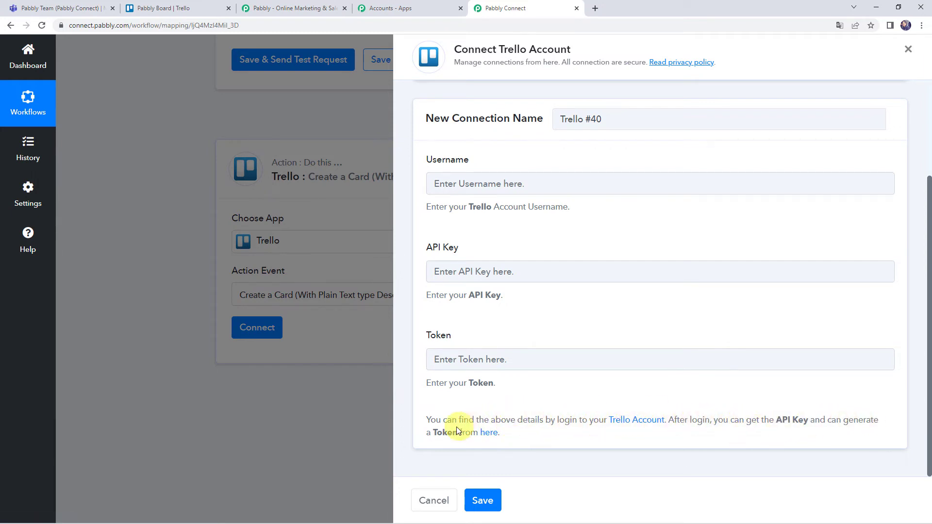
click(486, 438)
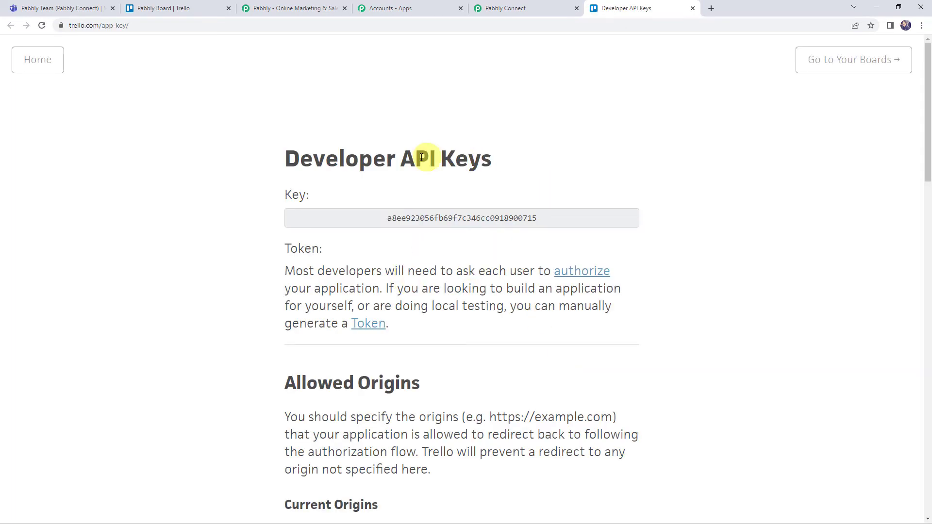
Step: Copy the Trello developer API key into the connection form's API Key field
click(466, 221)
double_click(466, 220)
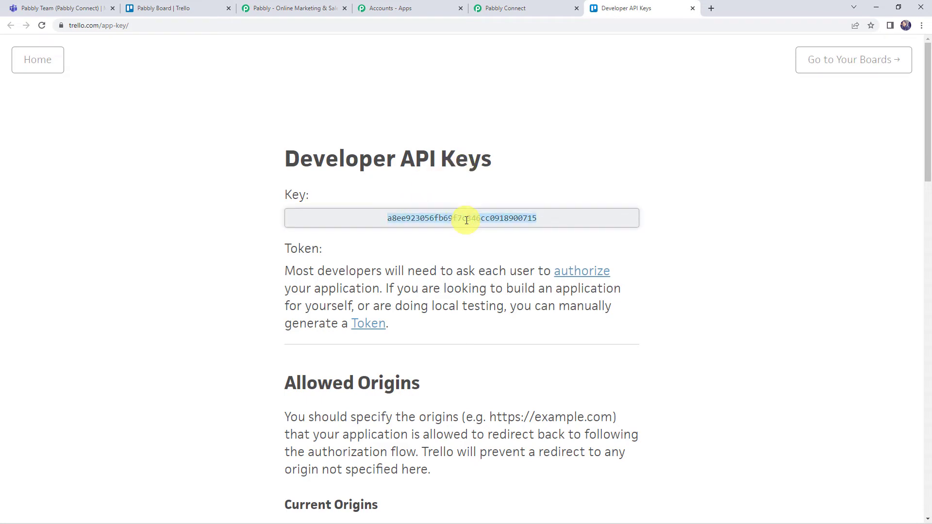
click(507, 8)
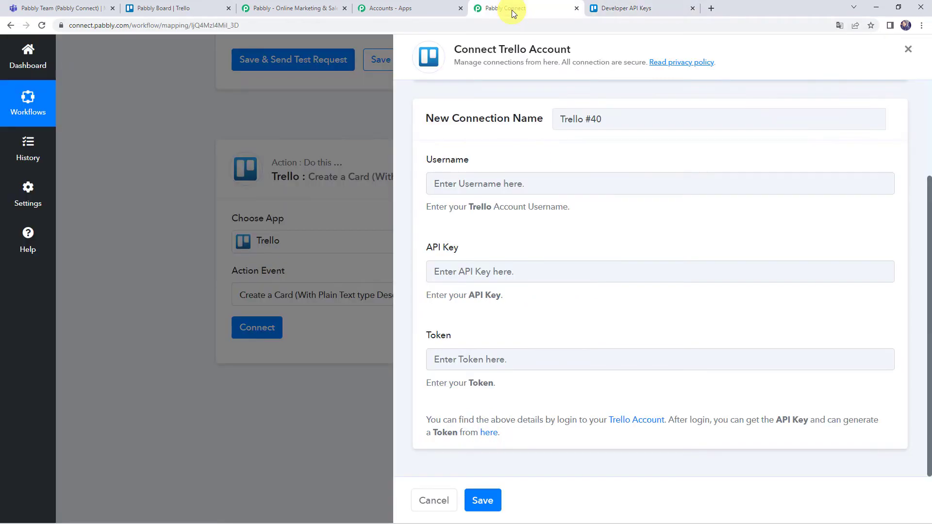
click(446, 271)
key(ctrl+v)
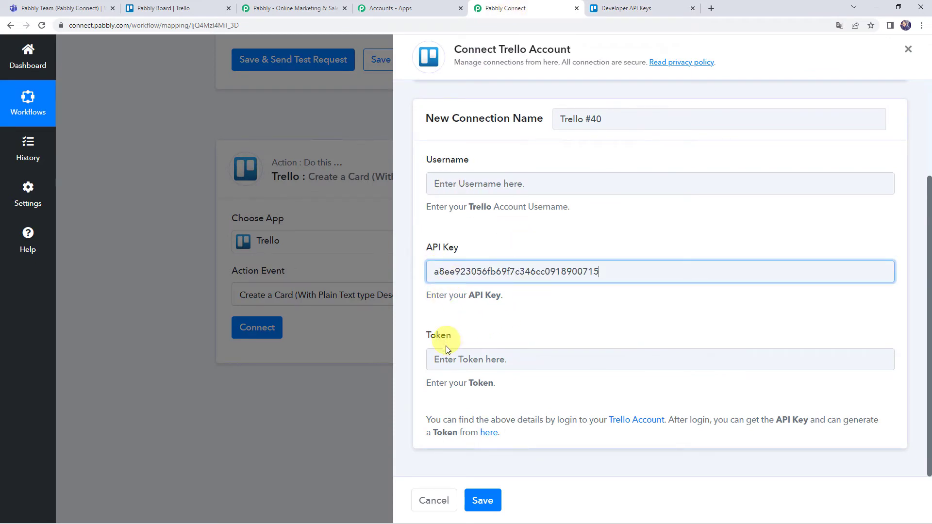
click(634, 7)
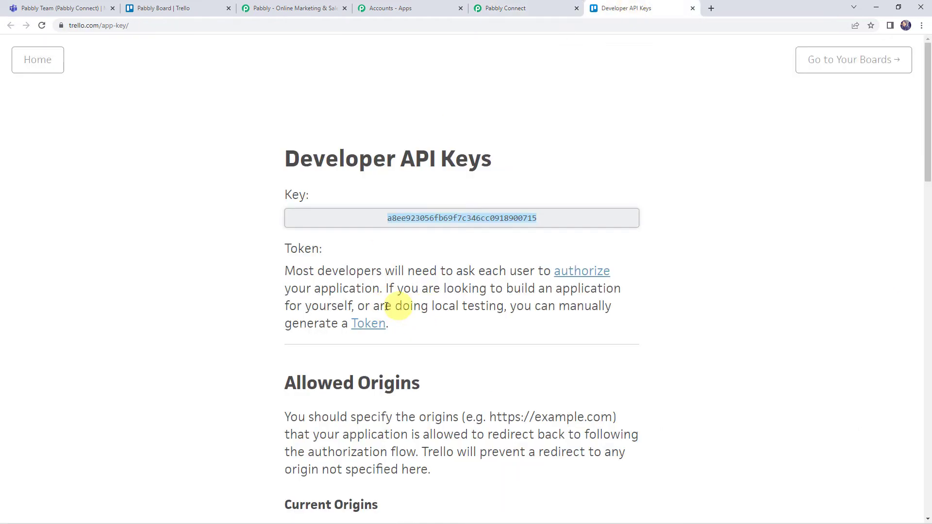
Step: Copy the Trello account username into the connection form's Username field
click(368, 324)
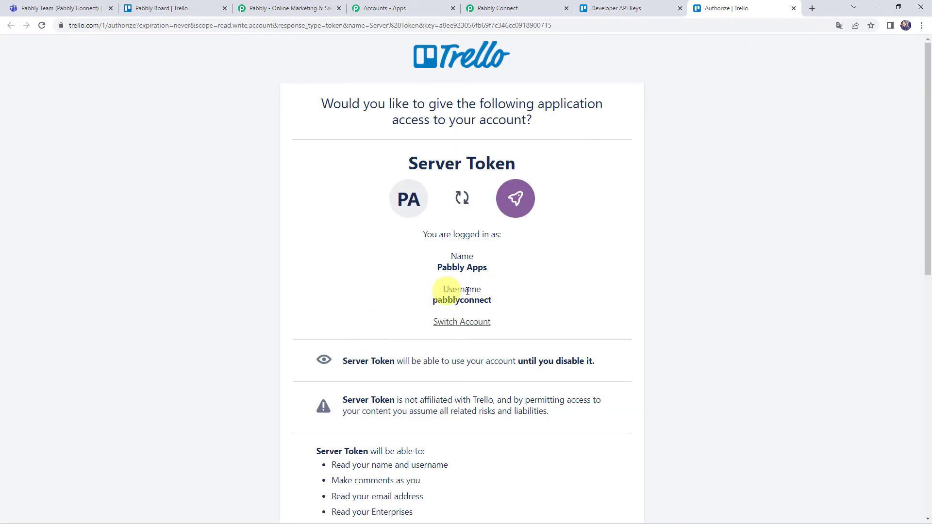
drag(433, 302, 491, 302)
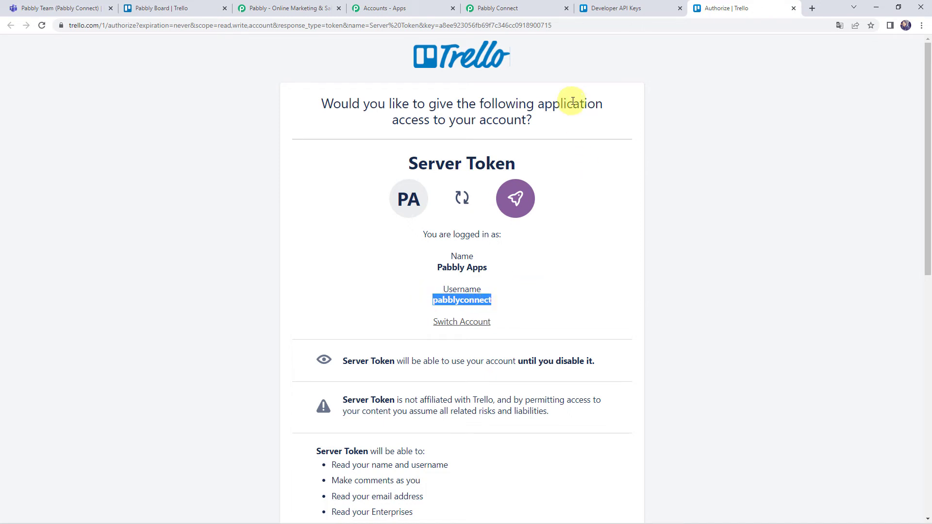
click(531, 7)
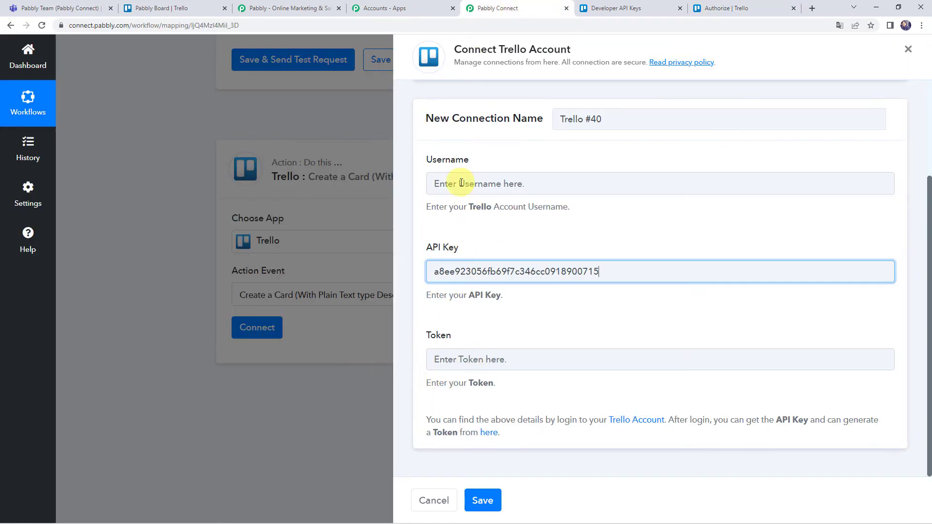
click(461, 183)
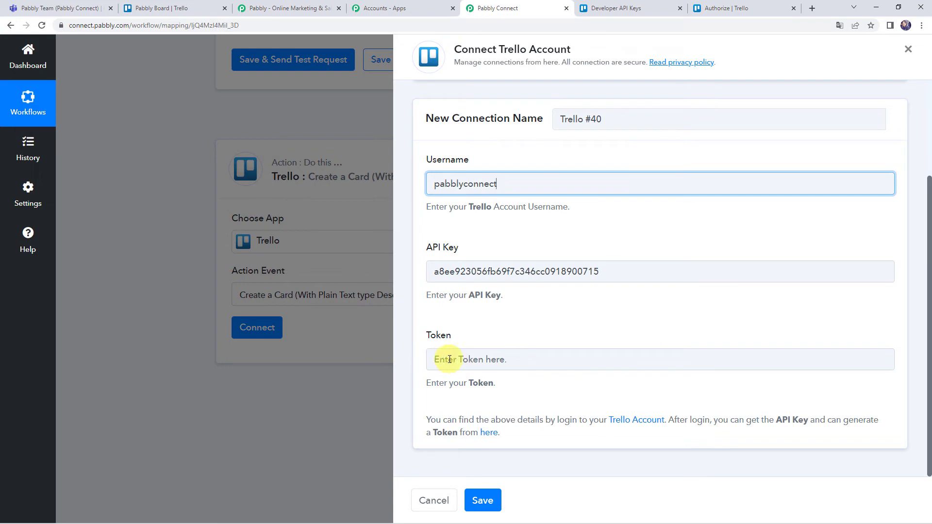
Step: Allow the server token on Trello's authorization page and copy the generated token
click(709, 10)
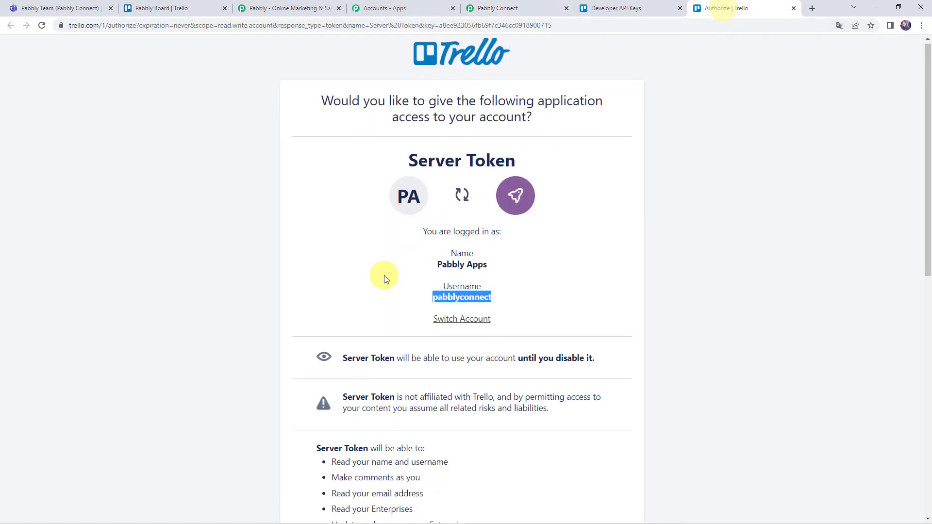
scroll(383, 275, down, 6)
scroll(383, 275, down, 4)
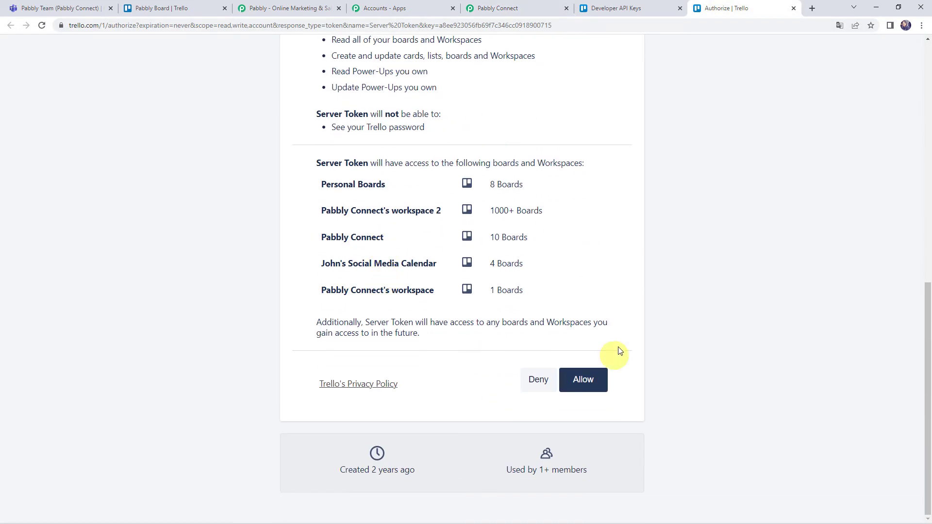
click(585, 379)
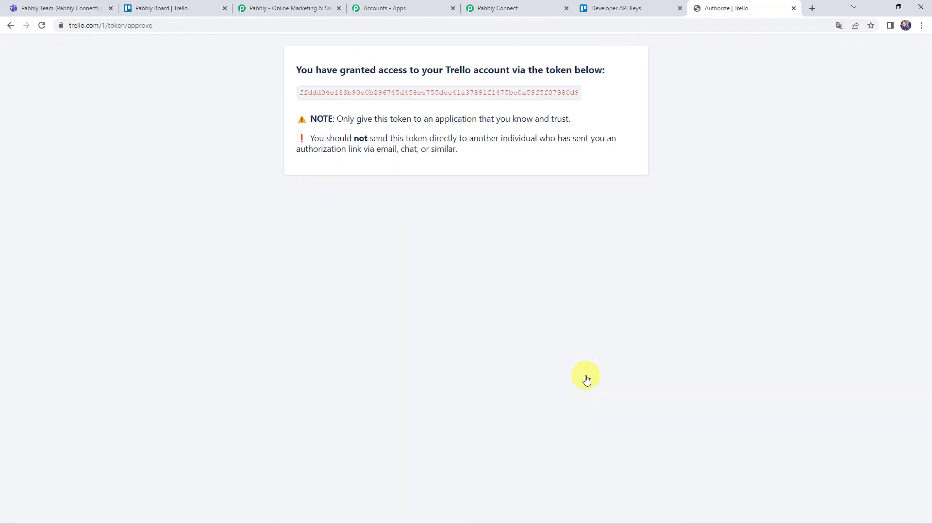
key(ctrl+a)
click(460, 89)
double_click(460, 89)
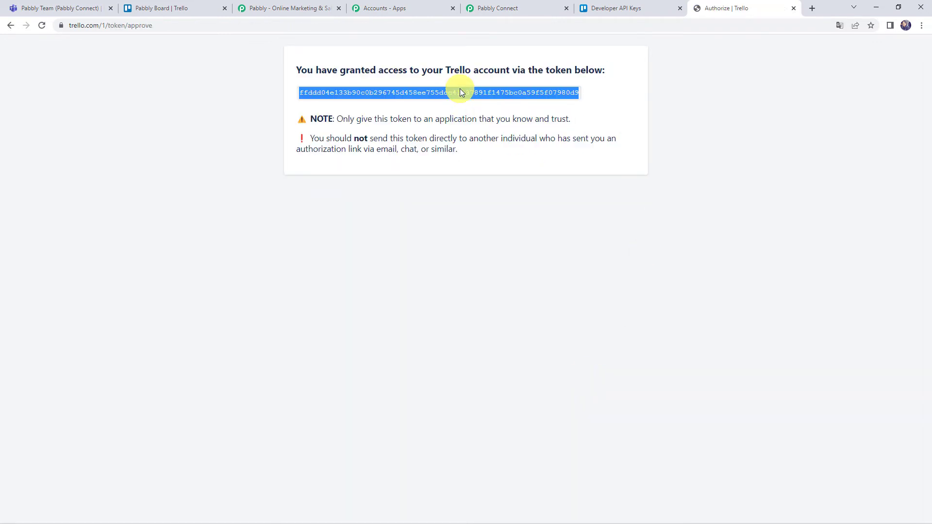
click(500, 8)
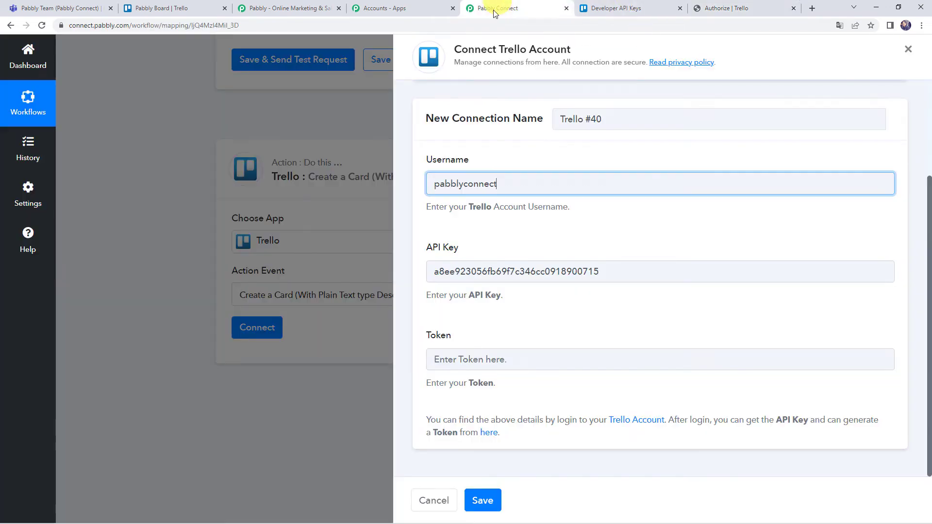
Step: Paste the generated token into the Token field and save the Trello connection
click(468, 358)
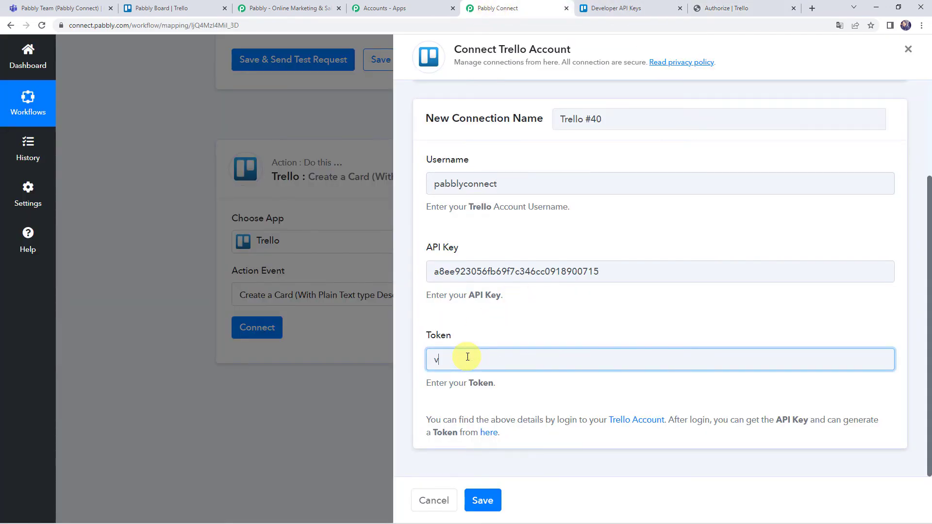
text(v)
key(BackSpace)
key(ctrl+v)
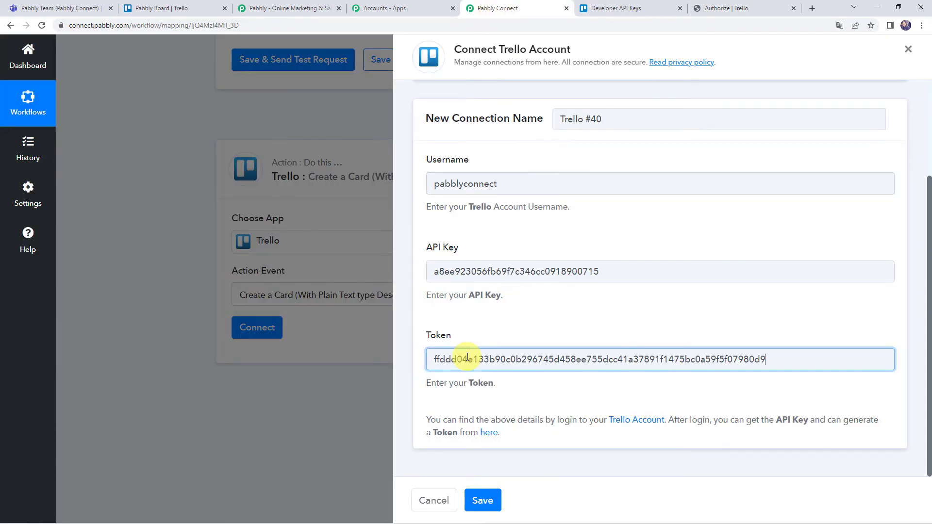
click(478, 504)
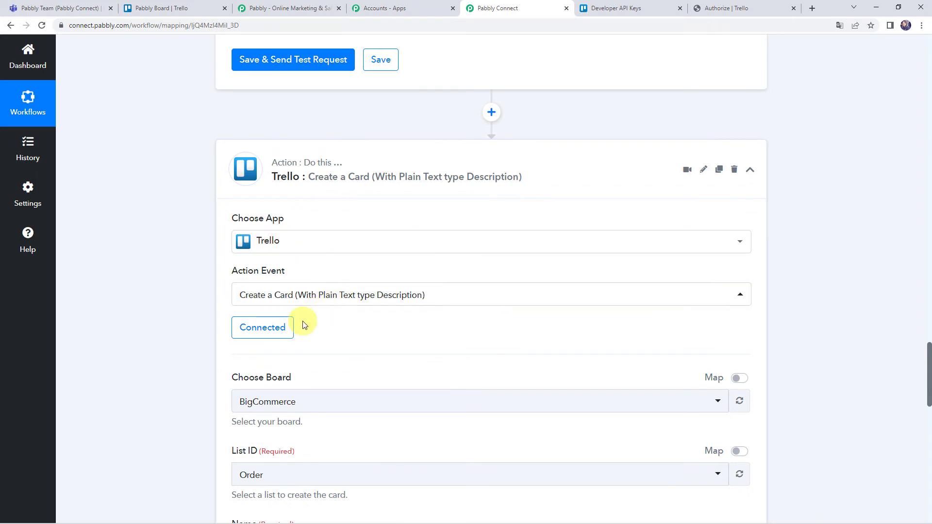
Step: Check Pabbly Board in Trello, then choose Pabbly Board as the target board
scroll(210, 358, down, 3)
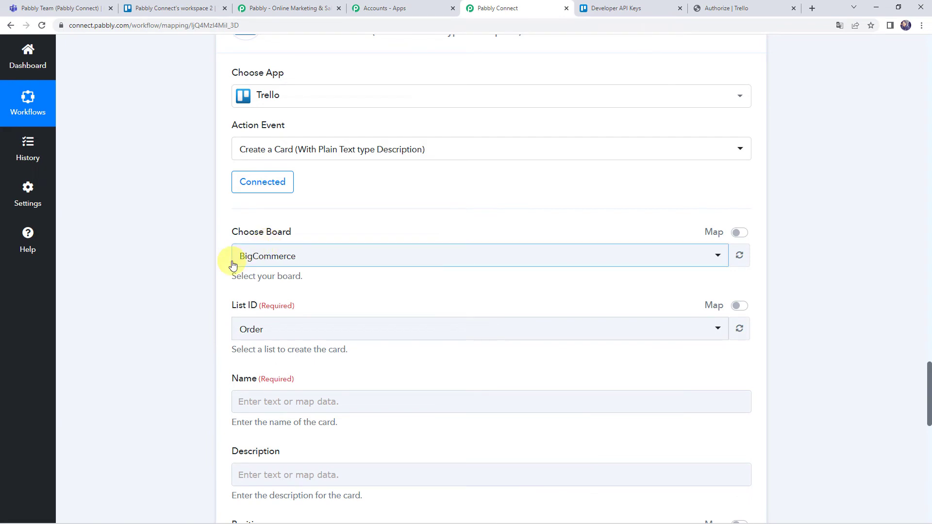
click(185, 9)
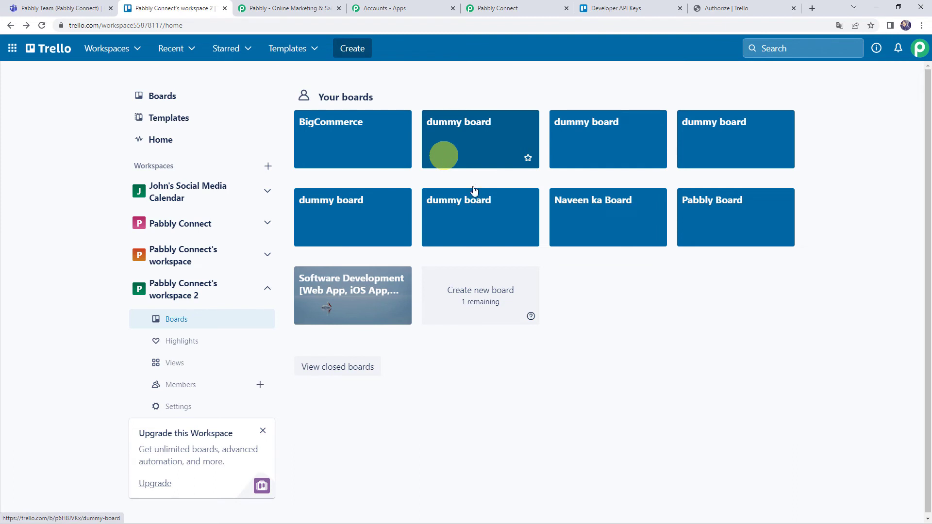
click(724, 211)
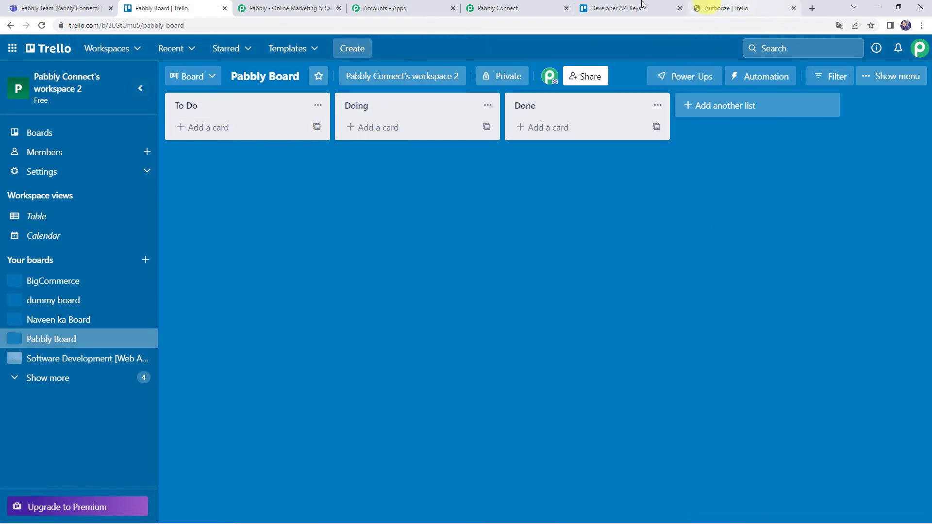
click(495, 8)
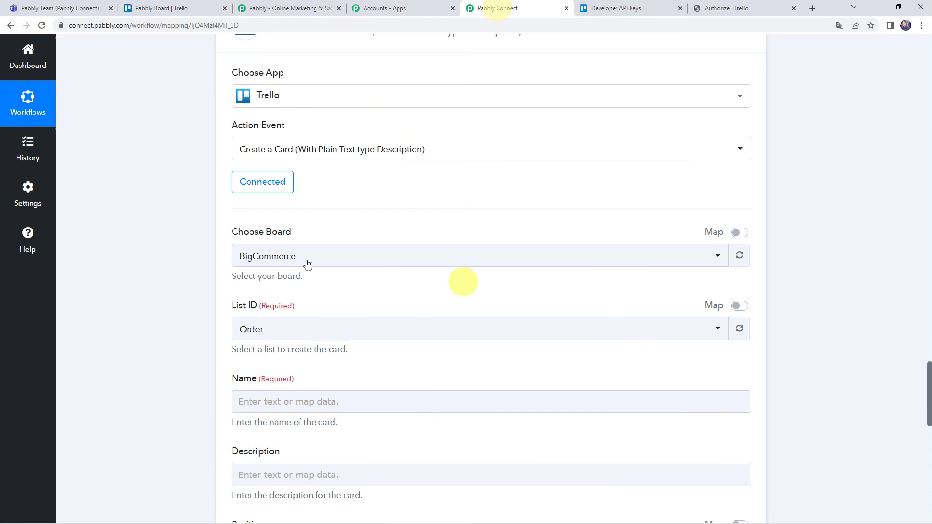
click(244, 256)
text(pab)
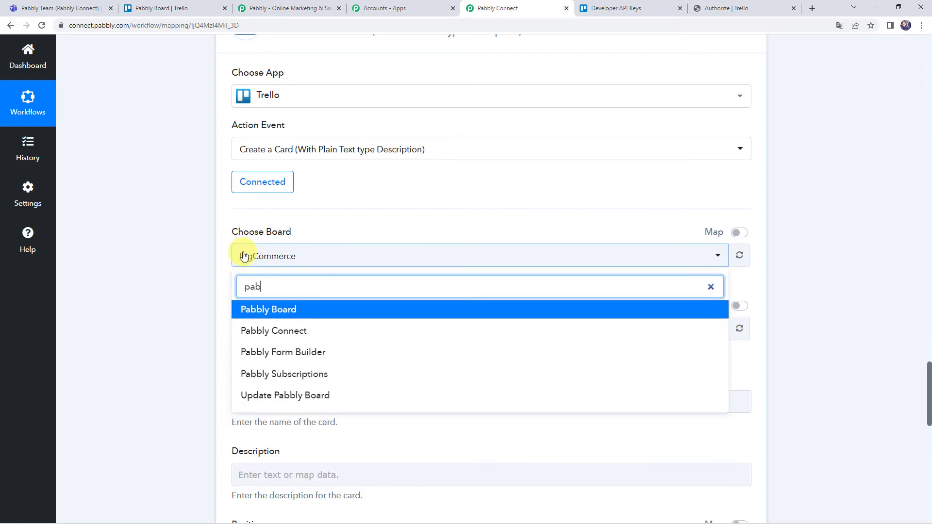
text(b)
click(254, 303)
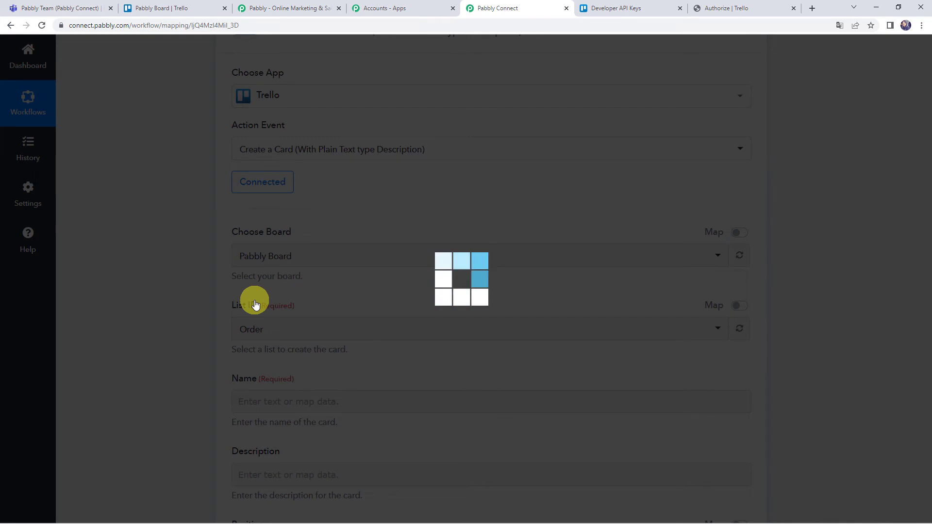
Step: Confirm the board's lists in Trello and set the List ID to To Do
click(158, 4)
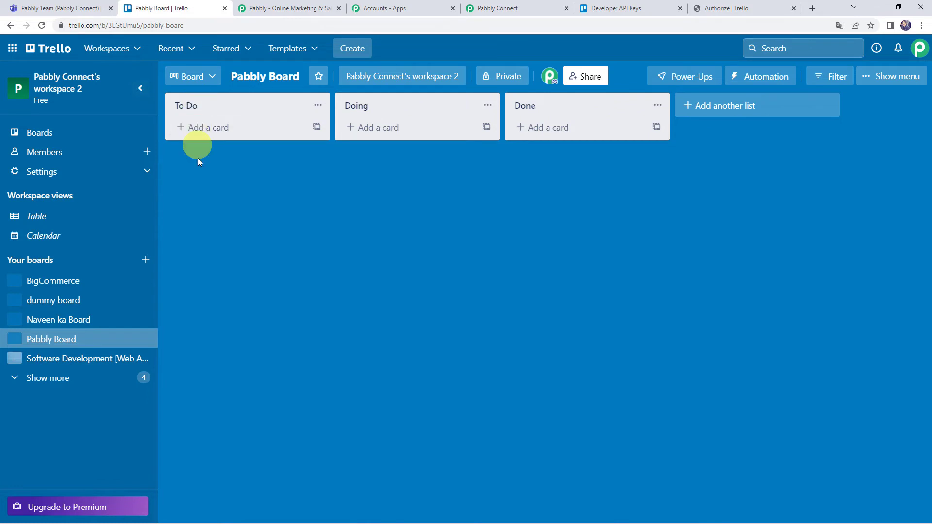
click(517, 9)
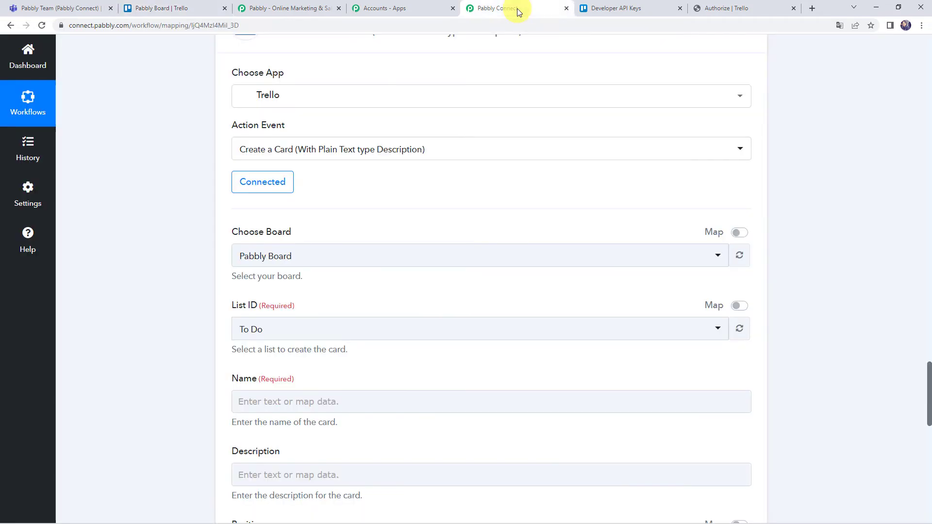
click(285, 328)
click(291, 381)
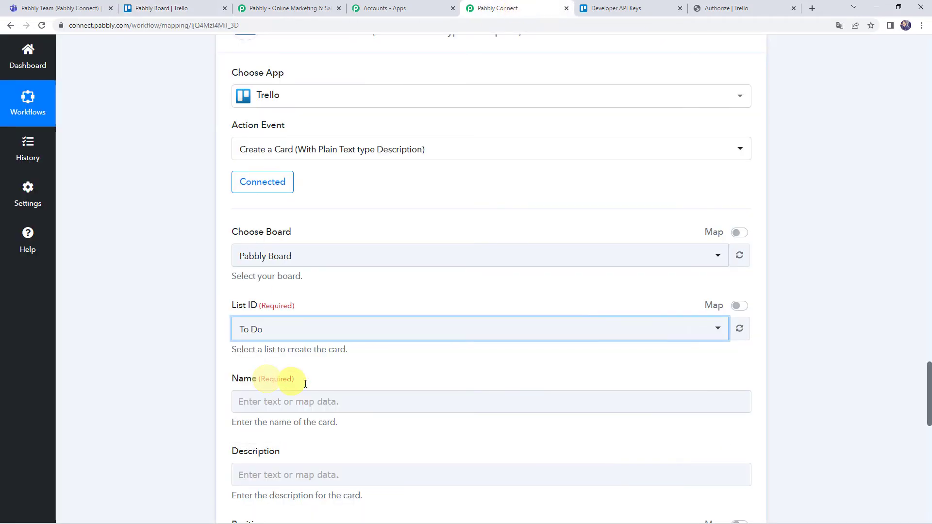
click(152, 353)
Step: Enter 'Connect with New Customer' as the Trello card's Name
scroll(152, 354, down, 3)
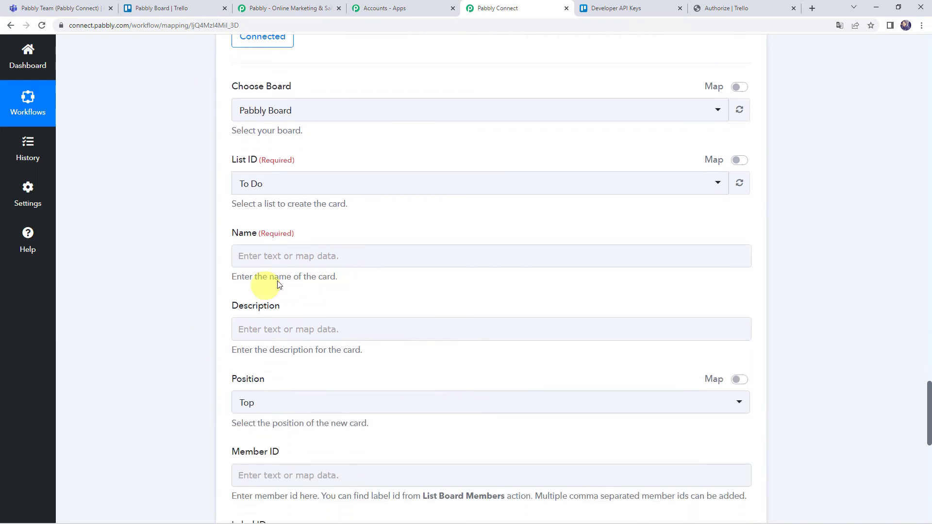
click(249, 257)
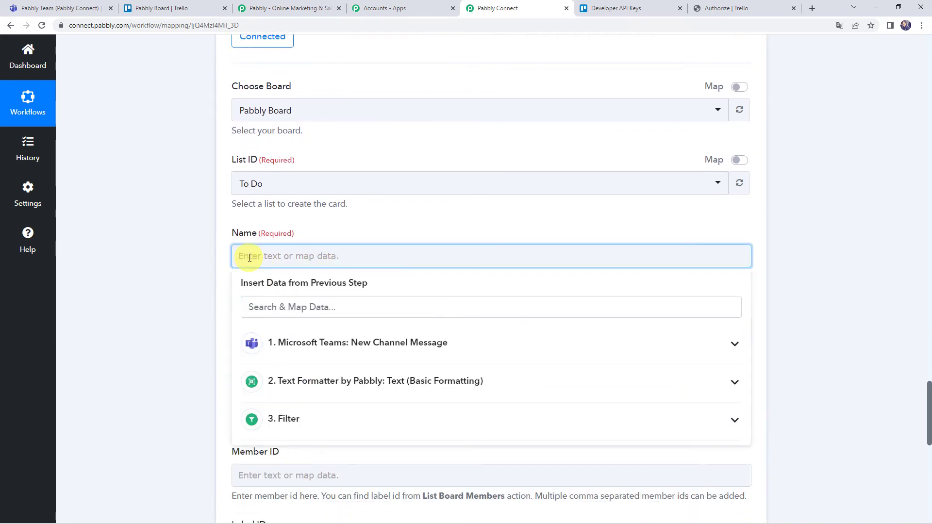
text(Connect with New Customer)
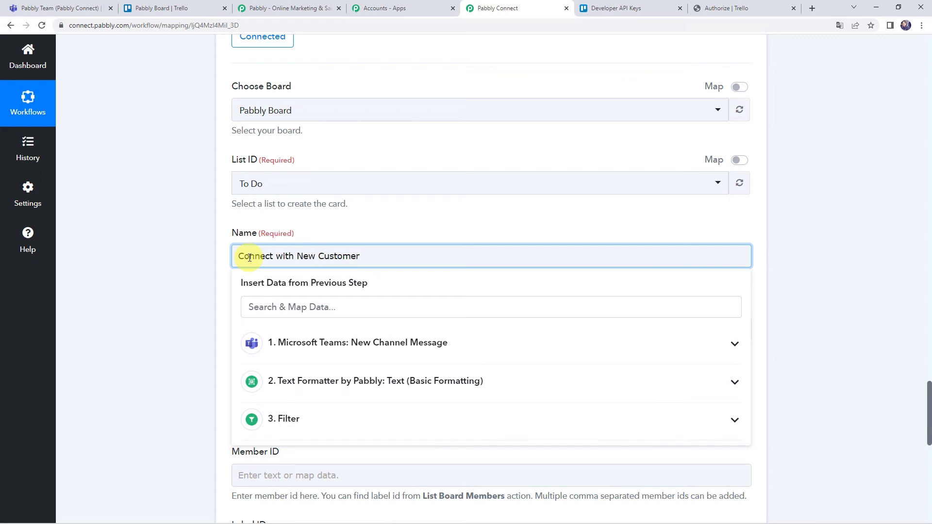
click(191, 270)
scroll(191, 269, down, 2)
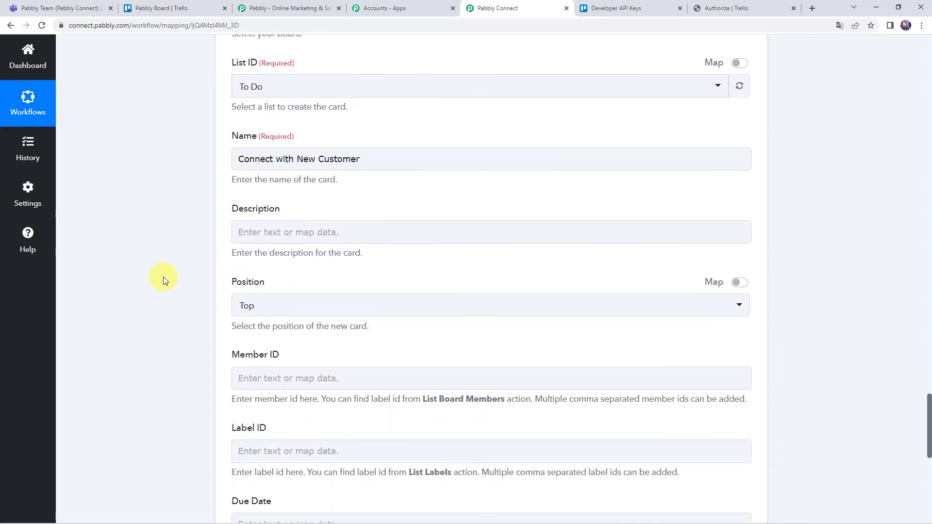
Step: Map the Text Formatter step's Result into the card Description
click(257, 232)
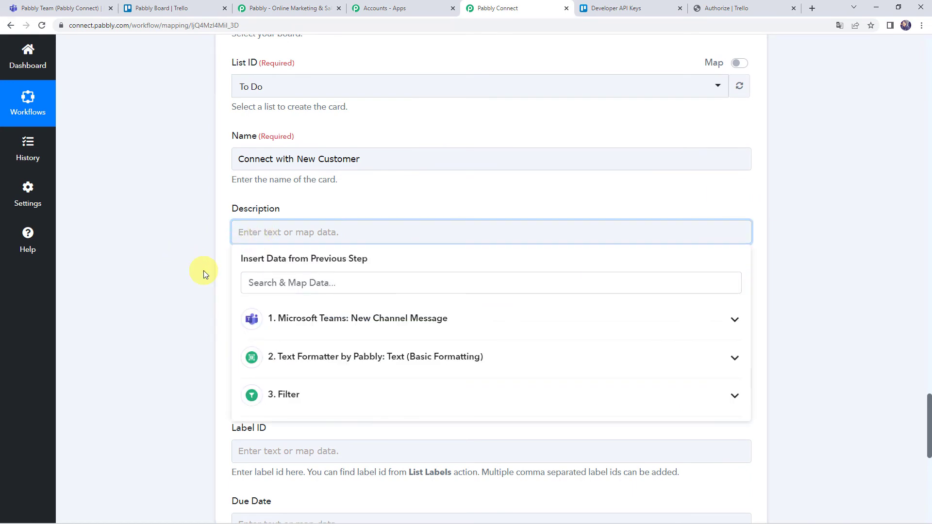
scroll(203, 272, up, 20)
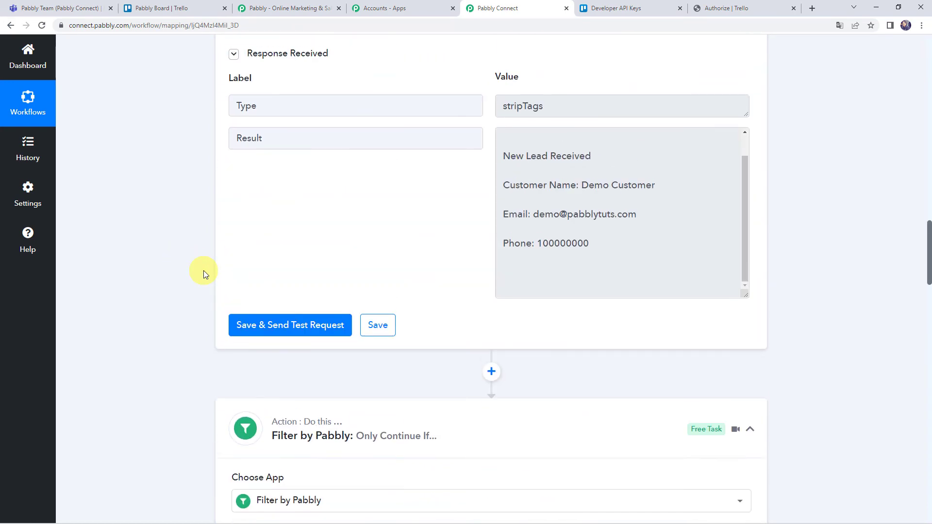
scroll(162, 380, up, 15)
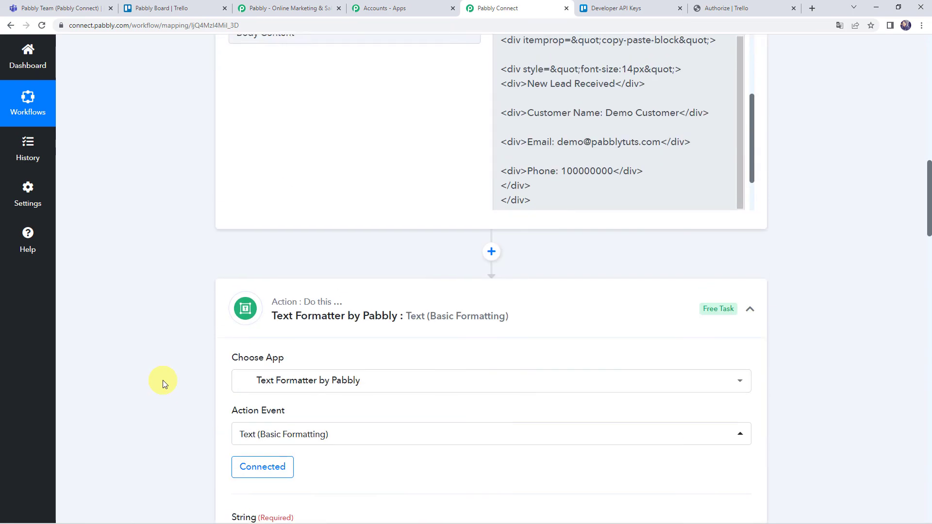
scroll(162, 380, up, 5)
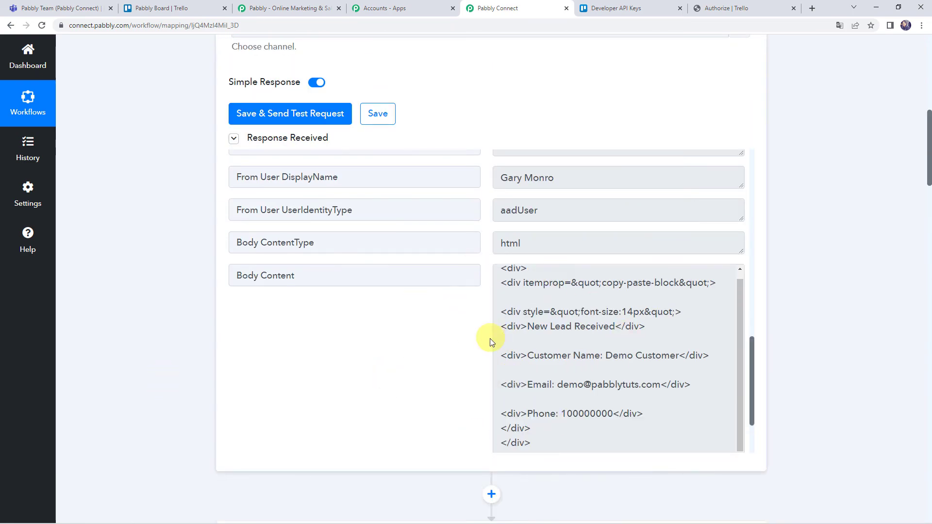
scroll(144, 335, down, 20)
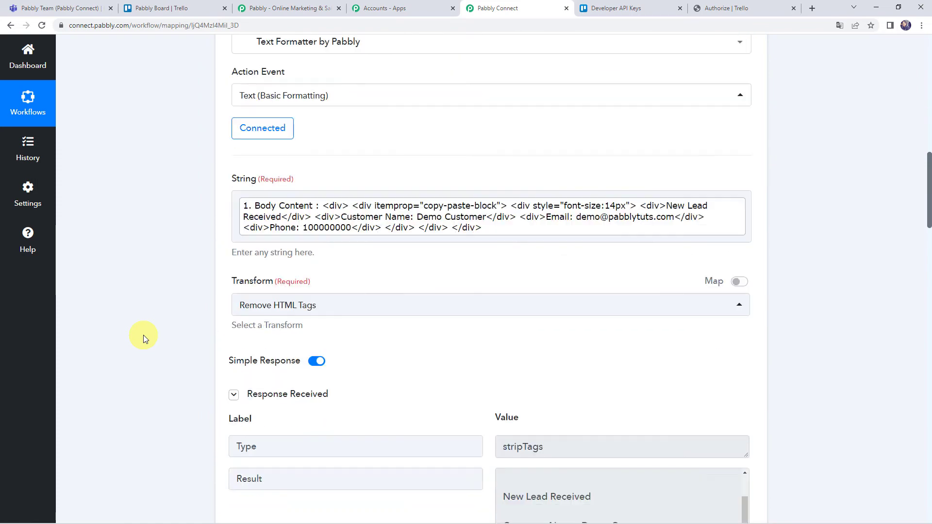
scroll(143, 334, down, 2)
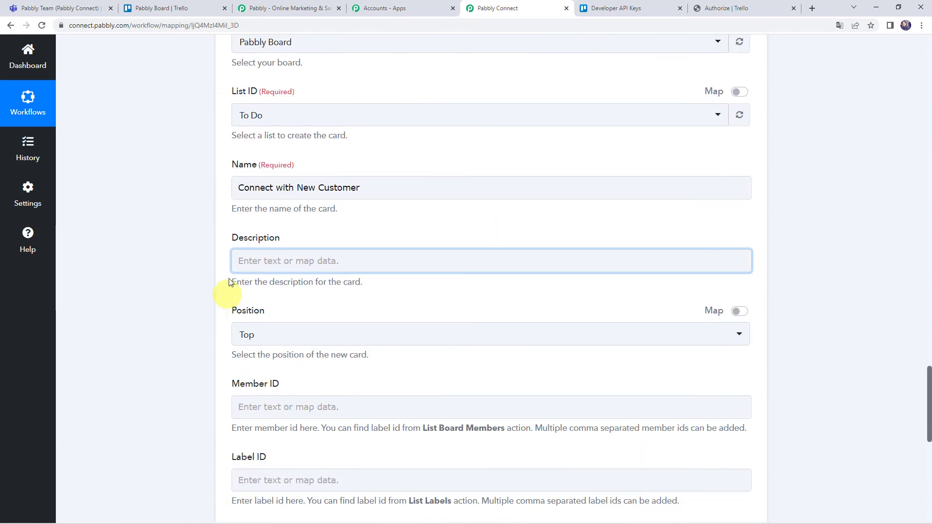
click(260, 262)
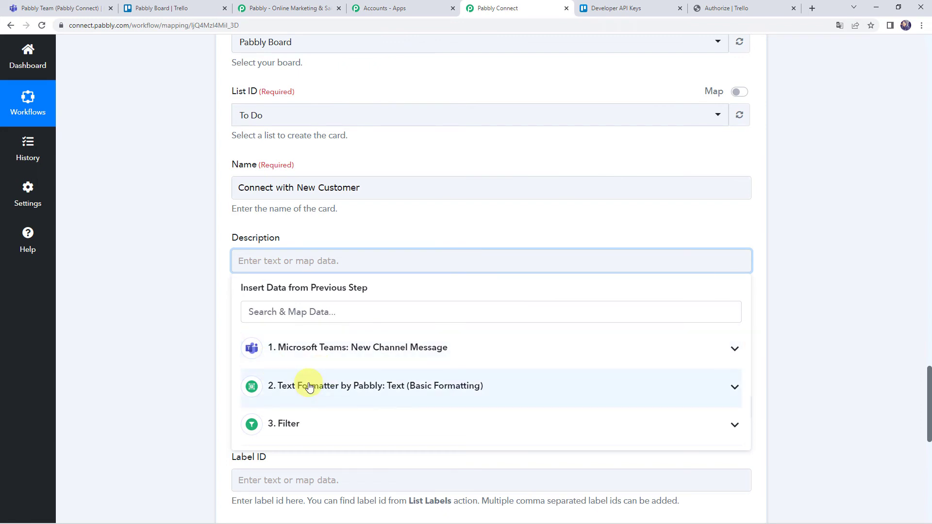
click(418, 386)
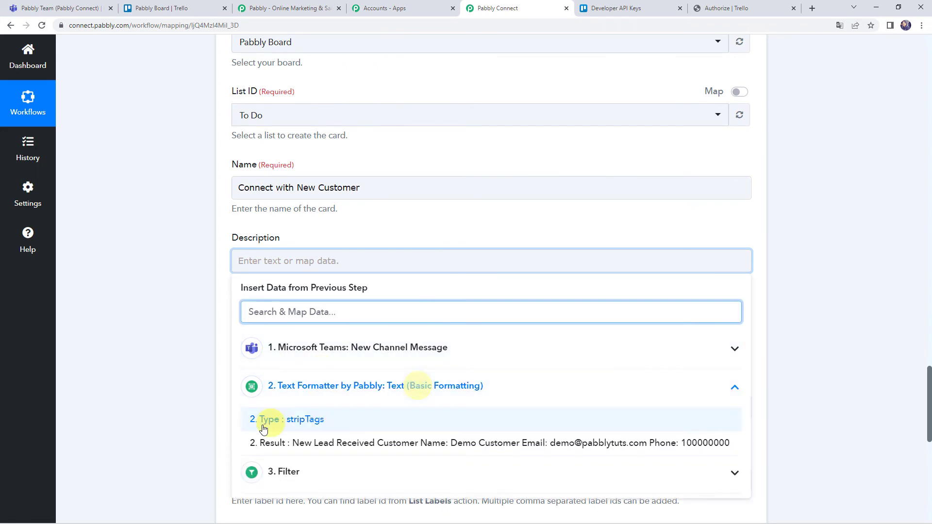
click(335, 443)
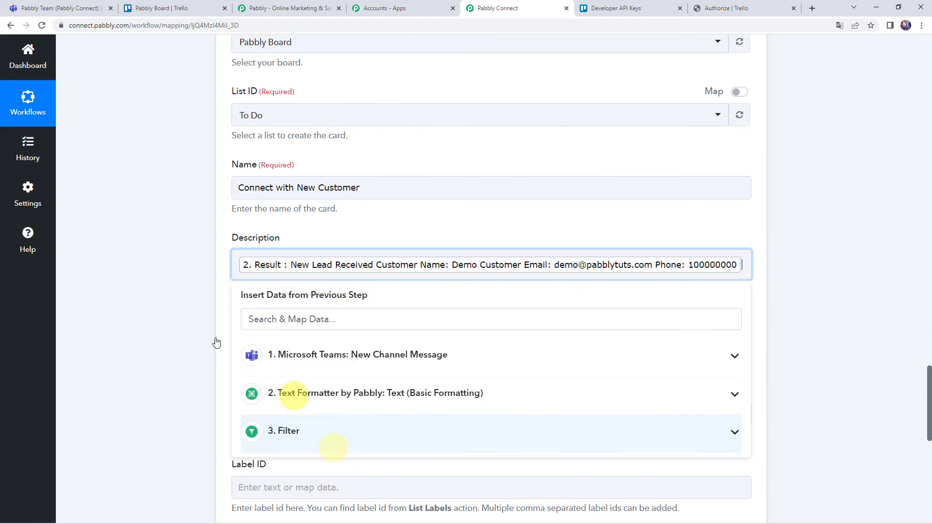
click(155, 327)
Step: Send a test request that creates the Trello card and returns its Id
scroll(155, 327, down, 2)
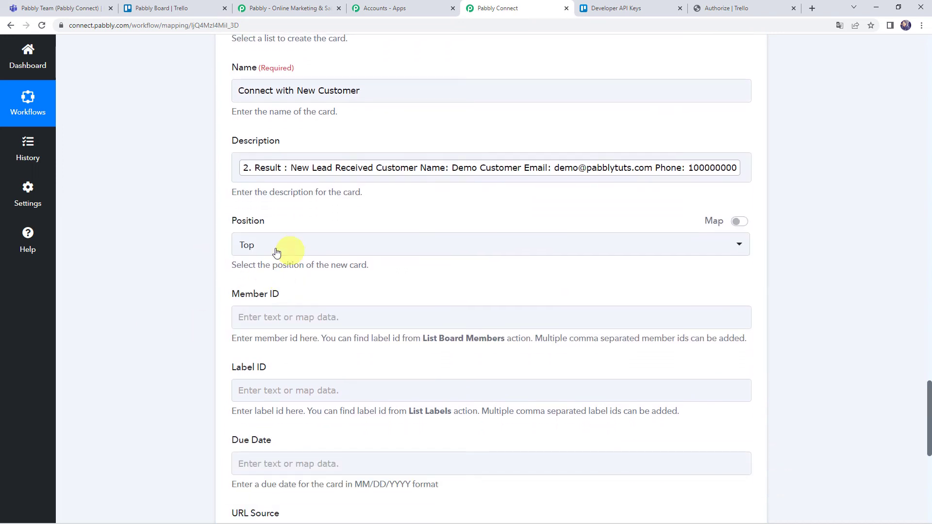
scroll(265, 252, down, 2)
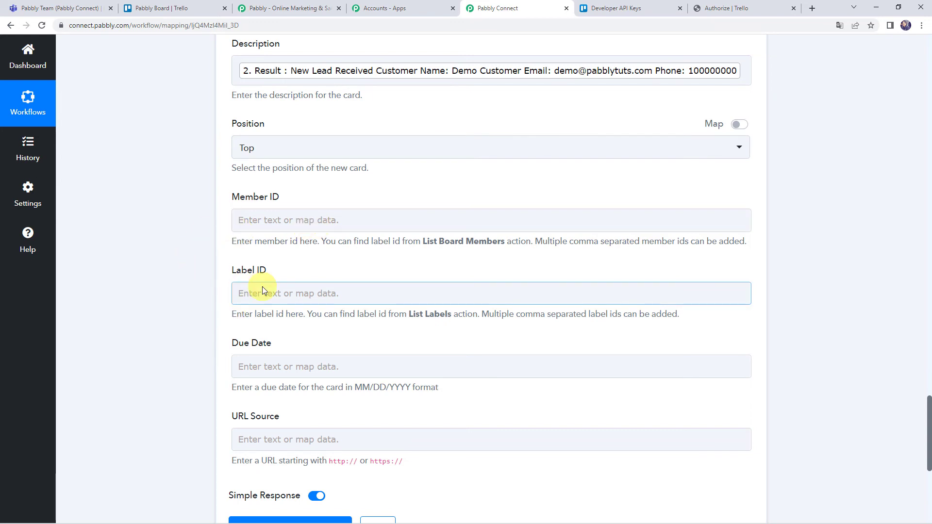
scroll(262, 286, down, 2)
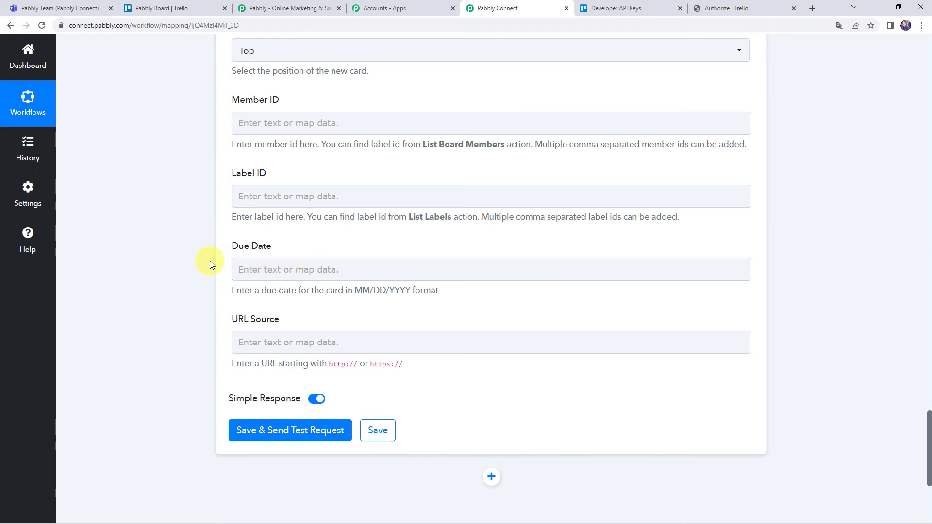
scroll(210, 261, up, 5)
scroll(184, 249, down, 6)
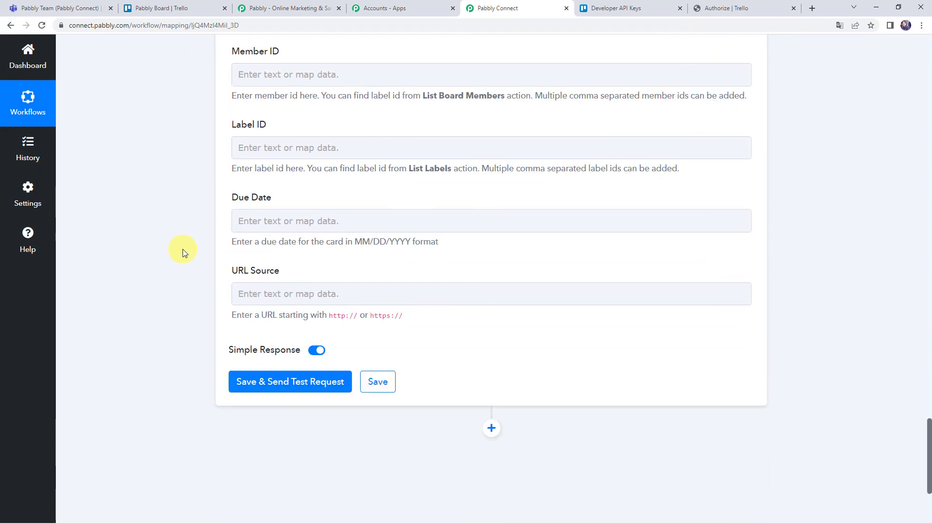
click(284, 382)
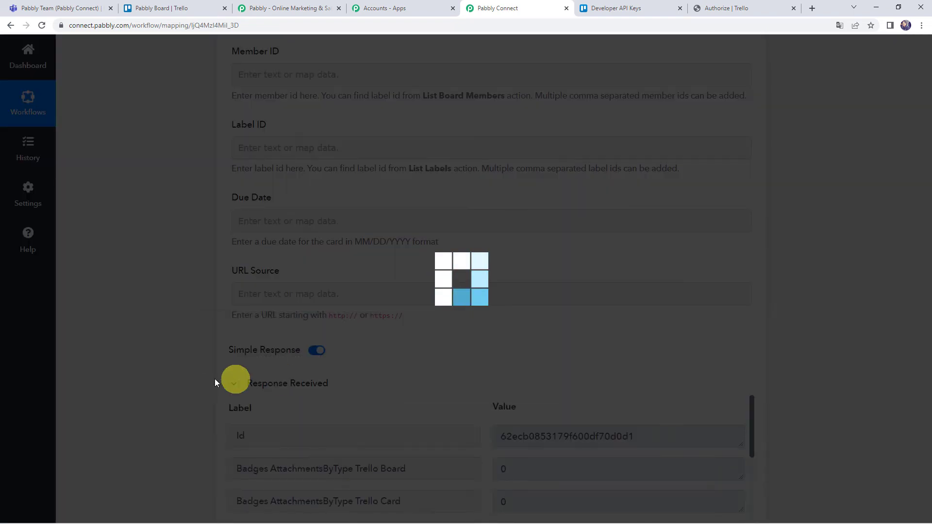
Step: Review the test response for the new card, then view the Trello Pabbly Board
scroll(149, 365, down, 4)
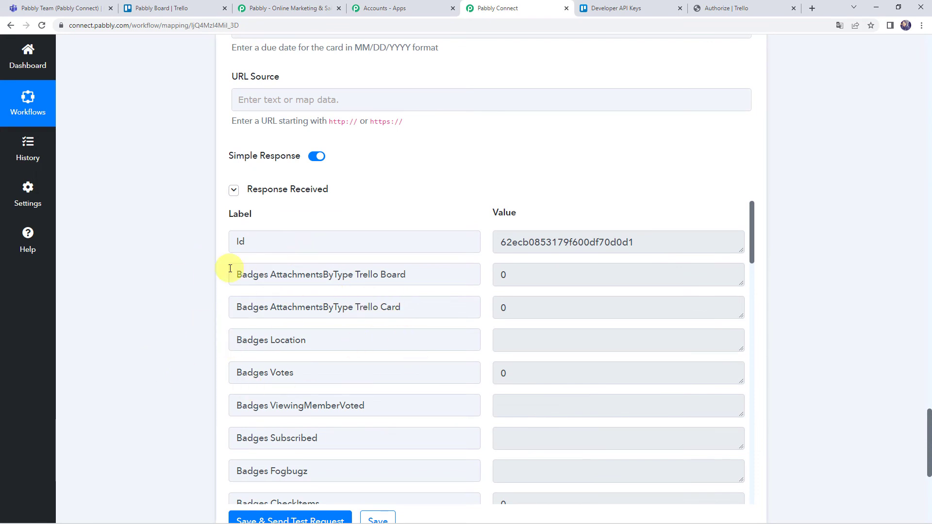
click(153, 5)
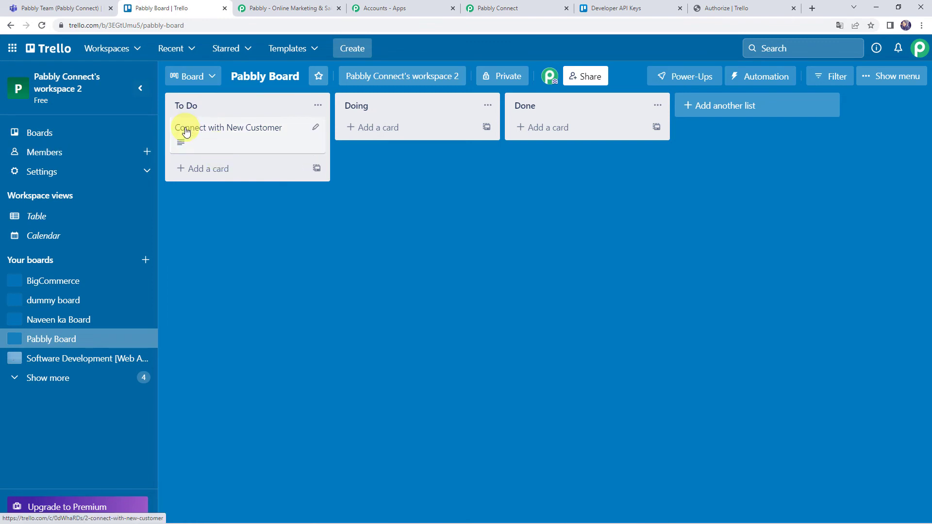
Step: Open the 'Connect with New Customer' card to check its lead description, then return to Pabbly Connect
click(250, 131)
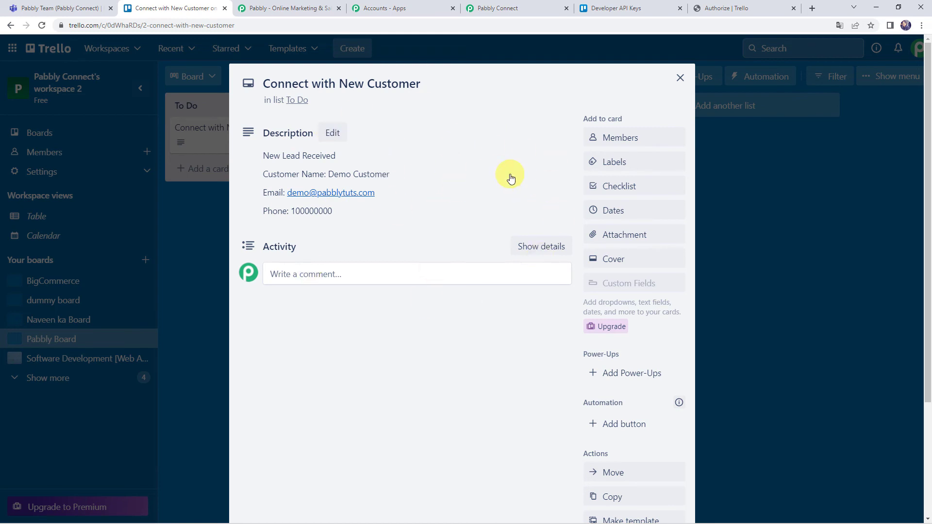
click(510, 6)
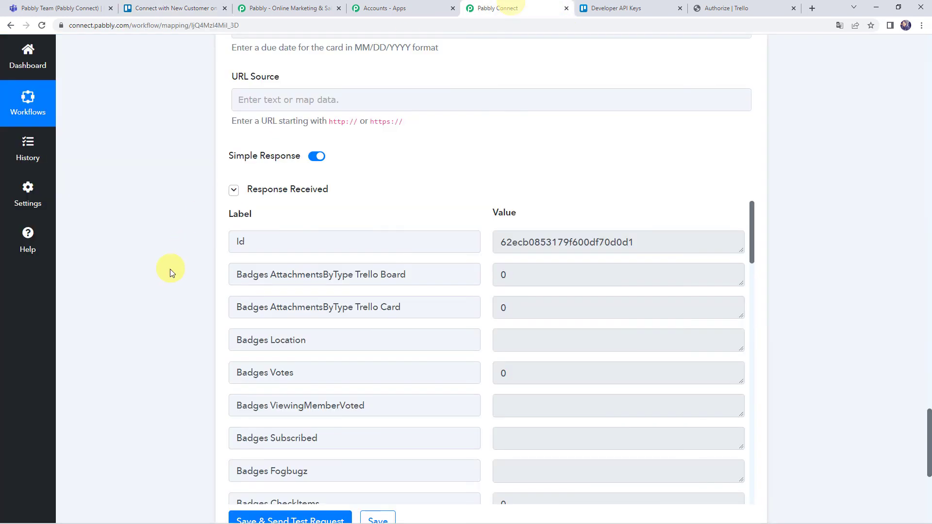
Step: Save the Trello create-card step, then bring up the Pabbly Team channel in Microsoft Teams
scroll(174, 291, down, 3)
click(382, 381)
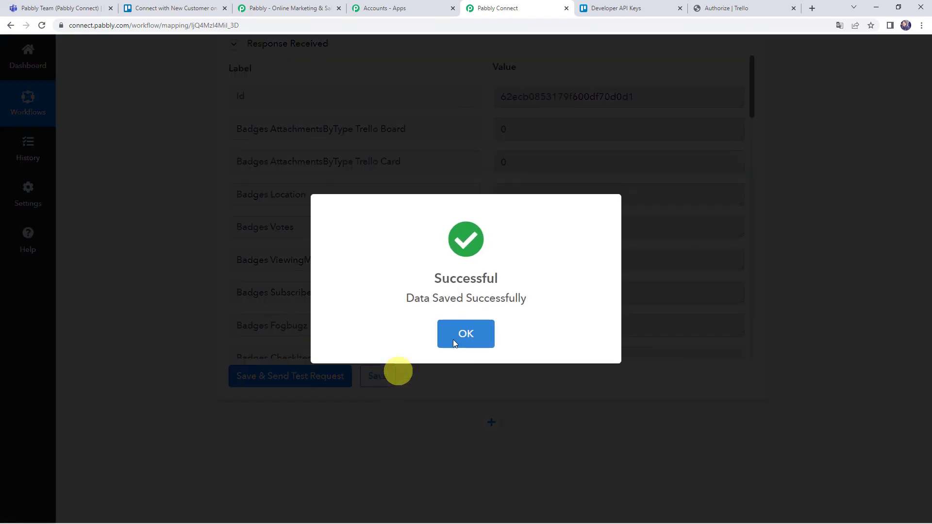
click(474, 324)
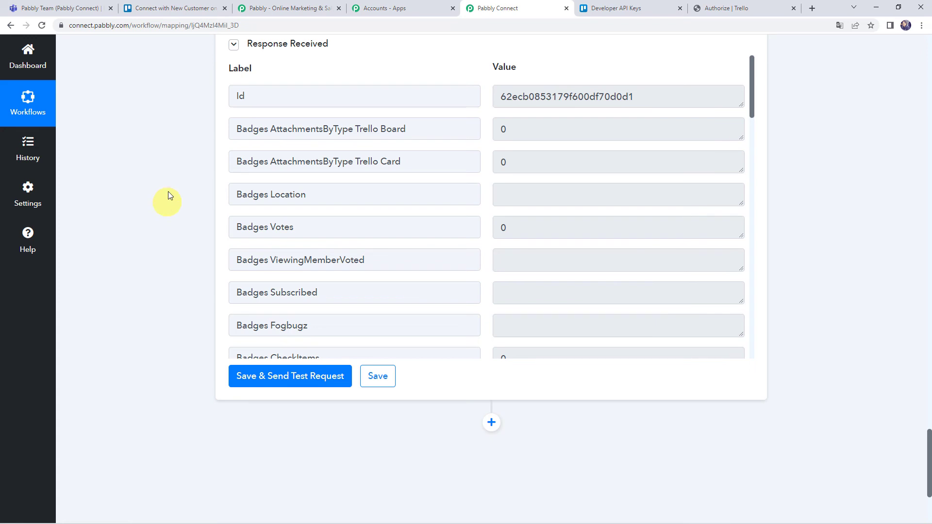
click(75, 7)
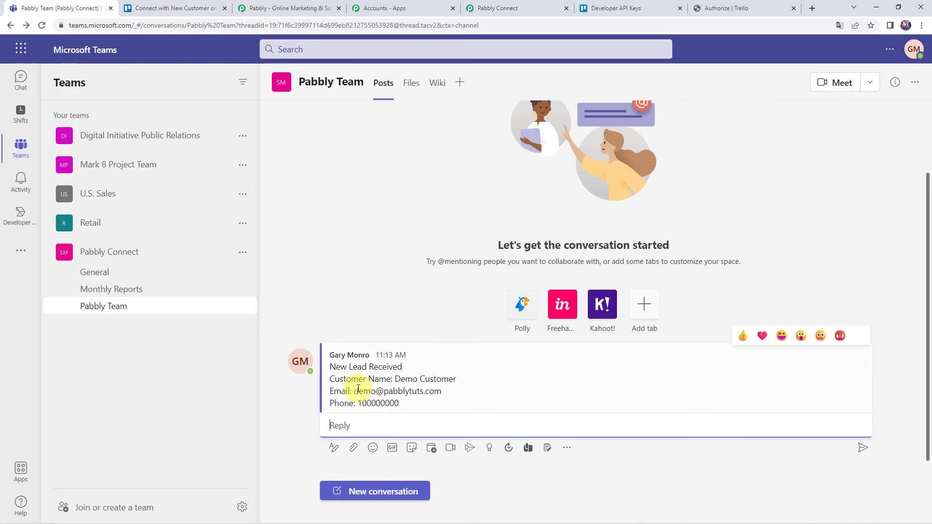
Step: Post a three-line lead message with the dummy customer's name, email and phone number
click(379, 495)
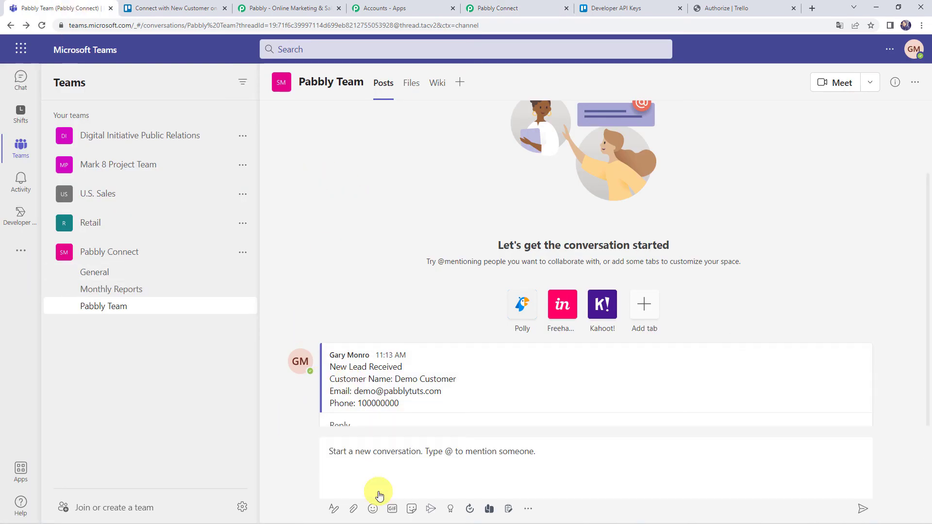
text(Customer Name)
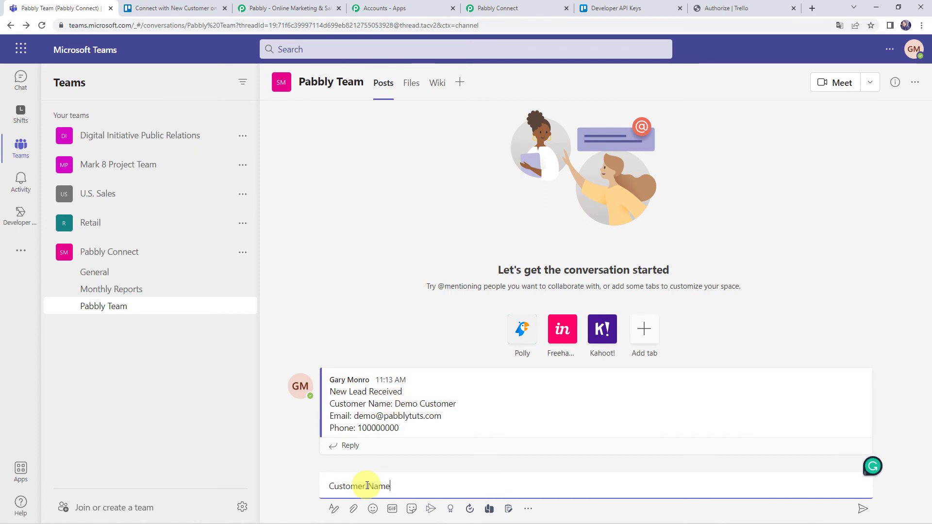
text(: Dummy Na)
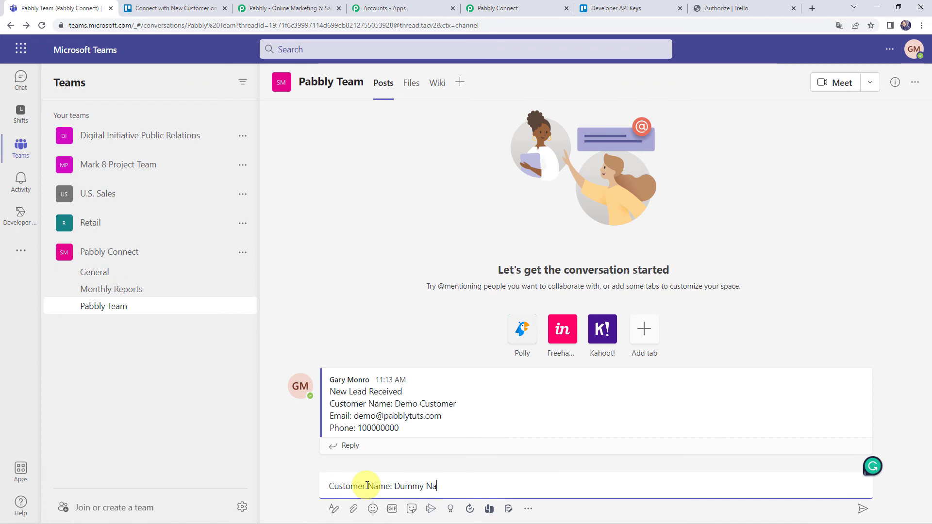
text(me)
key(shift+Return)
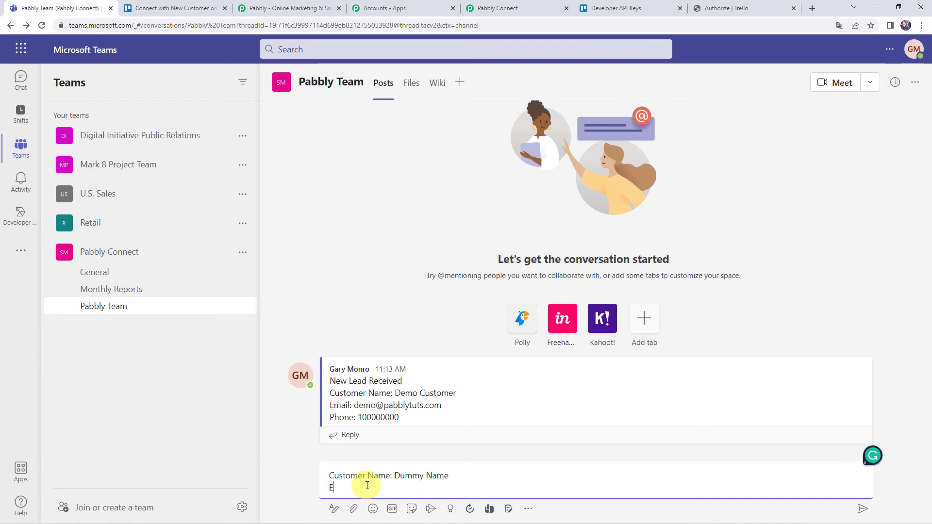
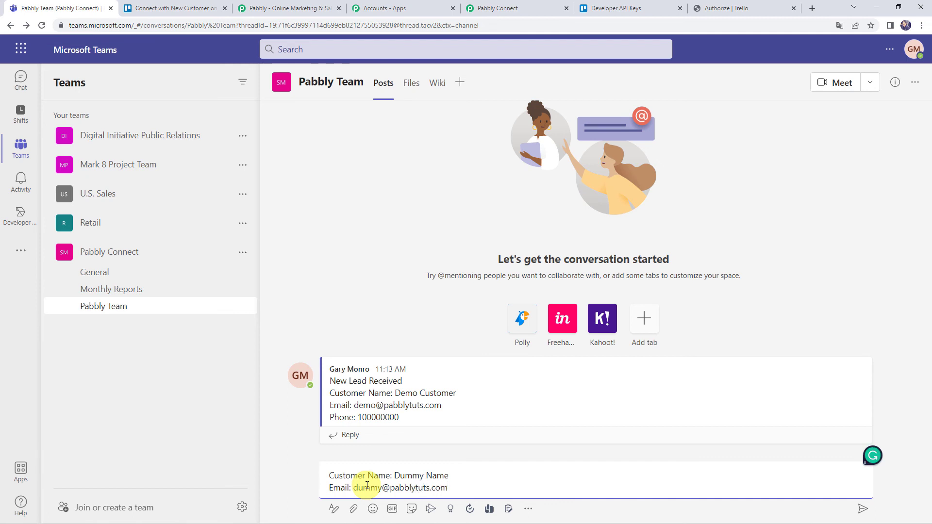
key(shift+Return)
text(Pho)
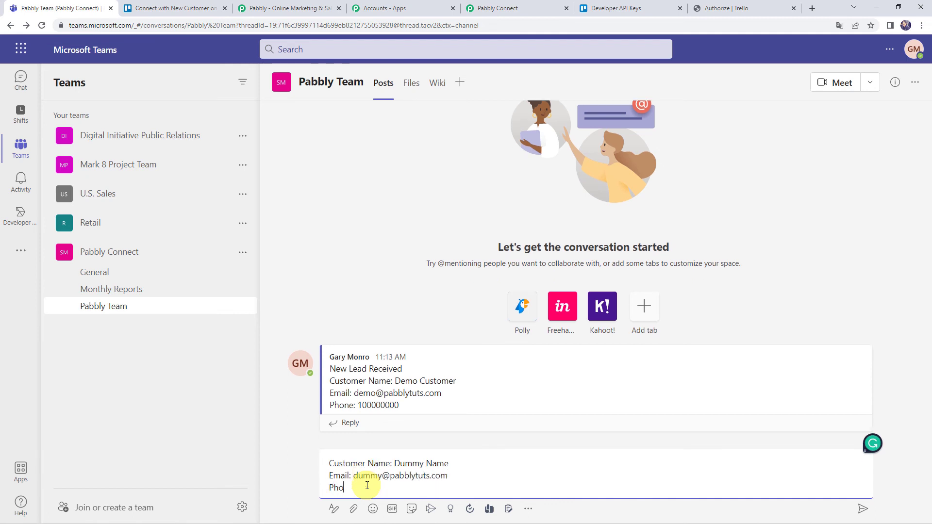
text(ne: 91)
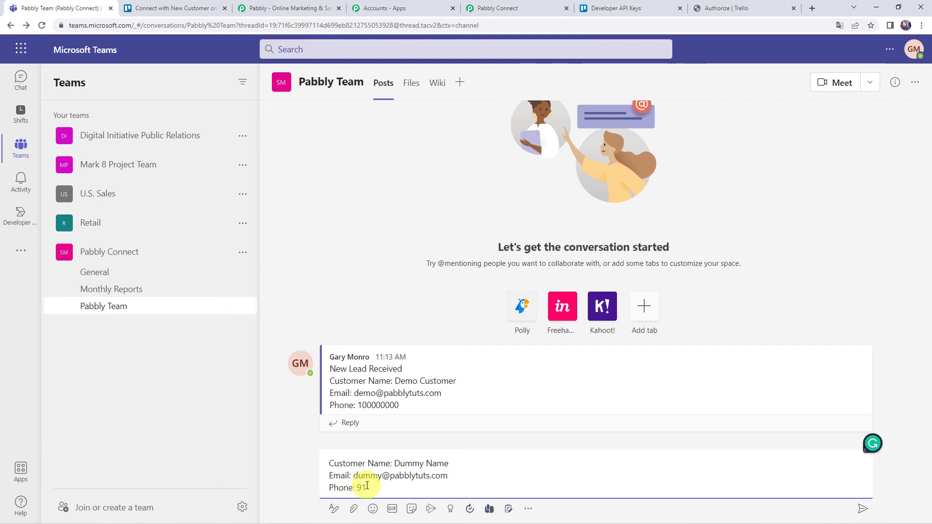
text(1111111111)
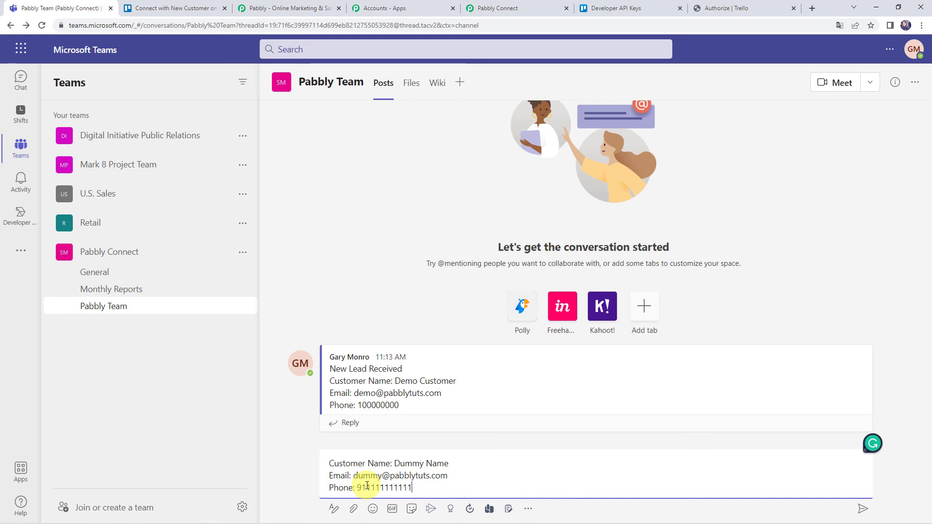
key(Return)
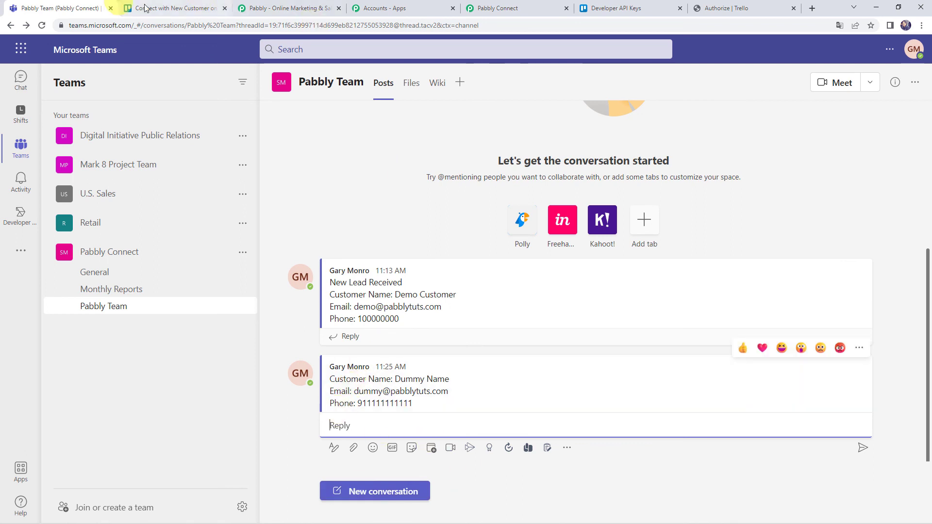
click(161, 8)
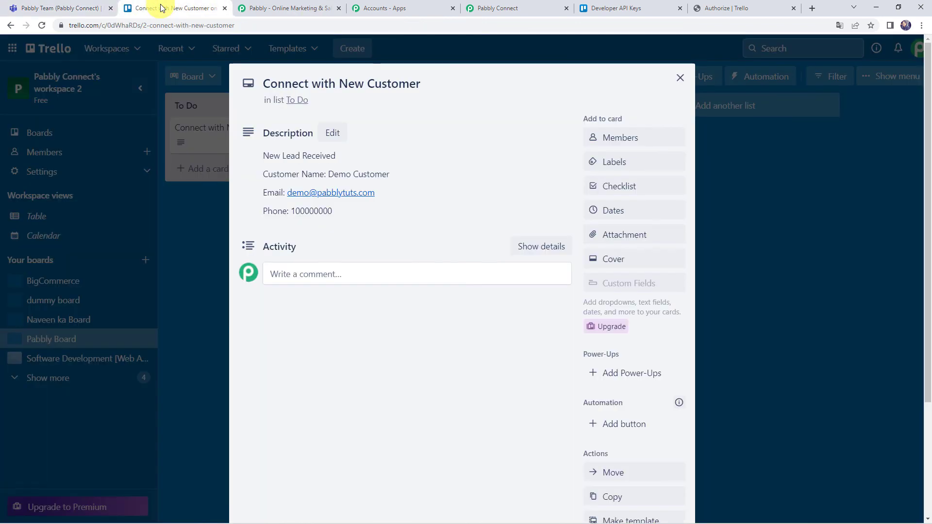
Step: Close the customer card, reload the Pabbly Board to check for new cards, then return to Pabbly Connect
click(676, 79)
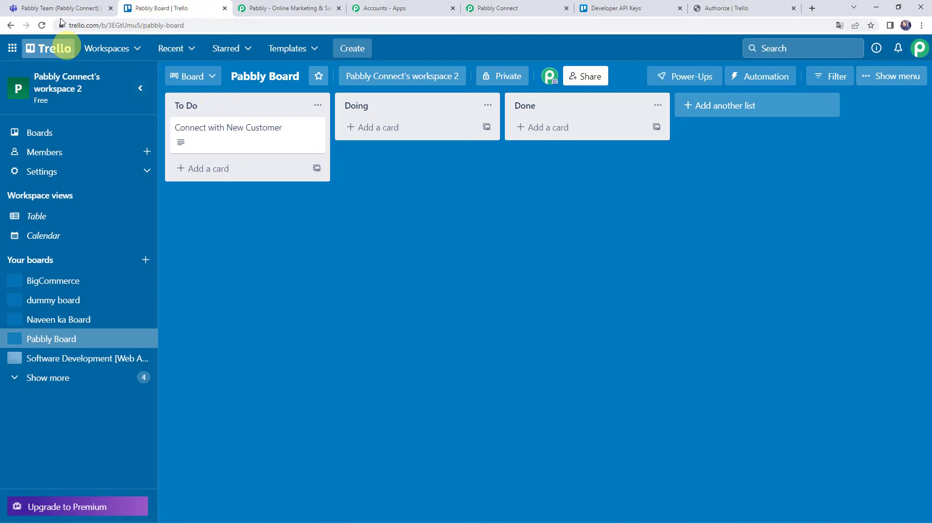
click(41, 25)
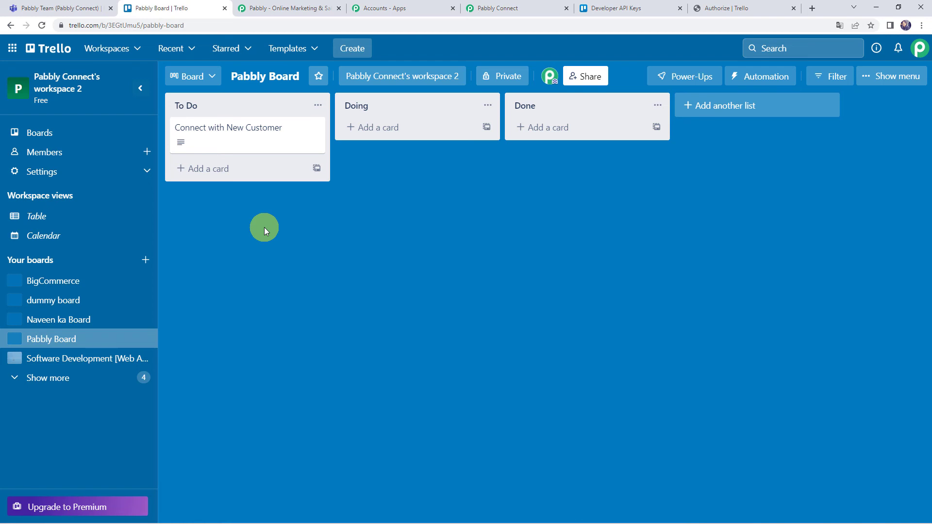
click(509, 10)
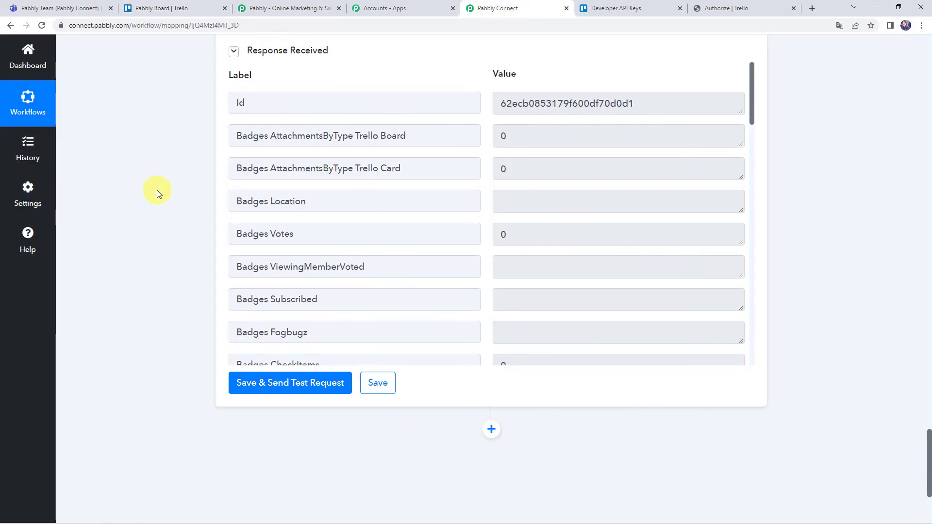
Step: Confirm the Microsoft Teams trigger runs every 8 hours, recheck Trello, and collapse the trigger step
scroll(156, 190, up, 20)
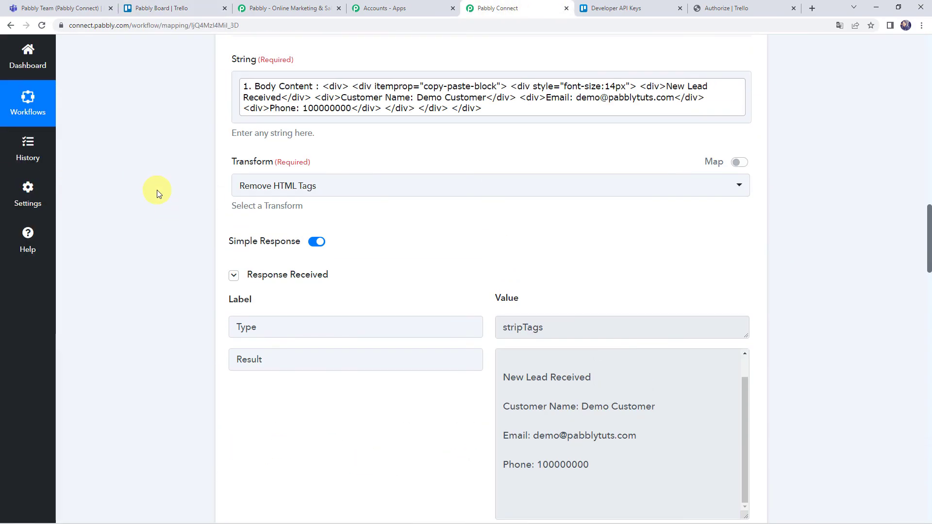
scroll(156, 190, up, 20)
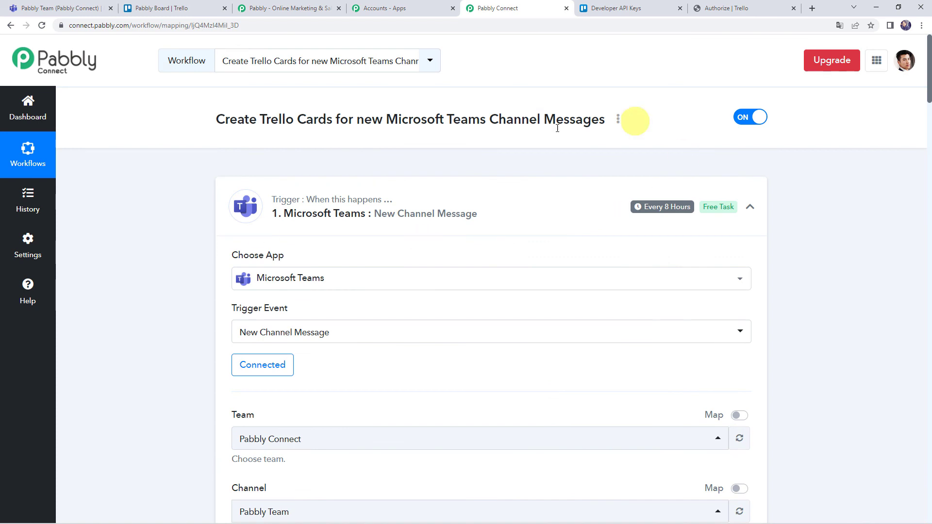
mouse_move(666, 209)
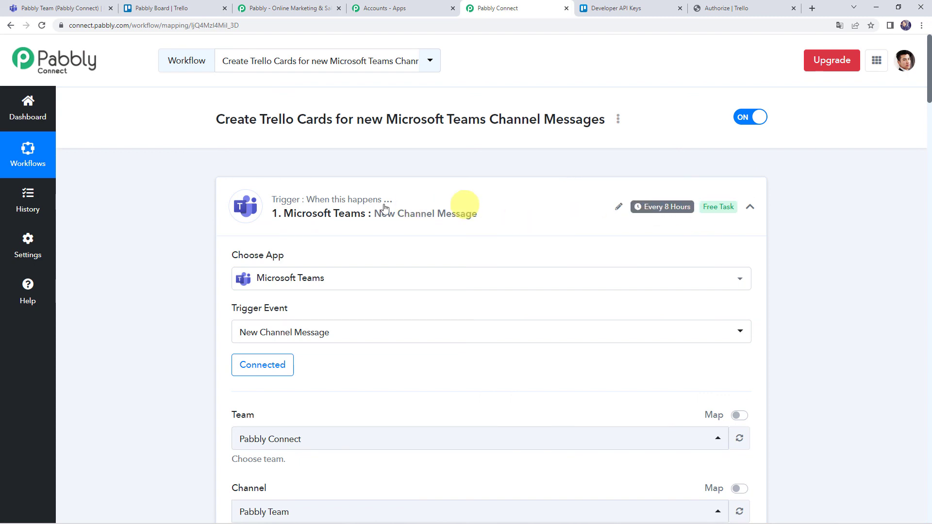
click(154, 6)
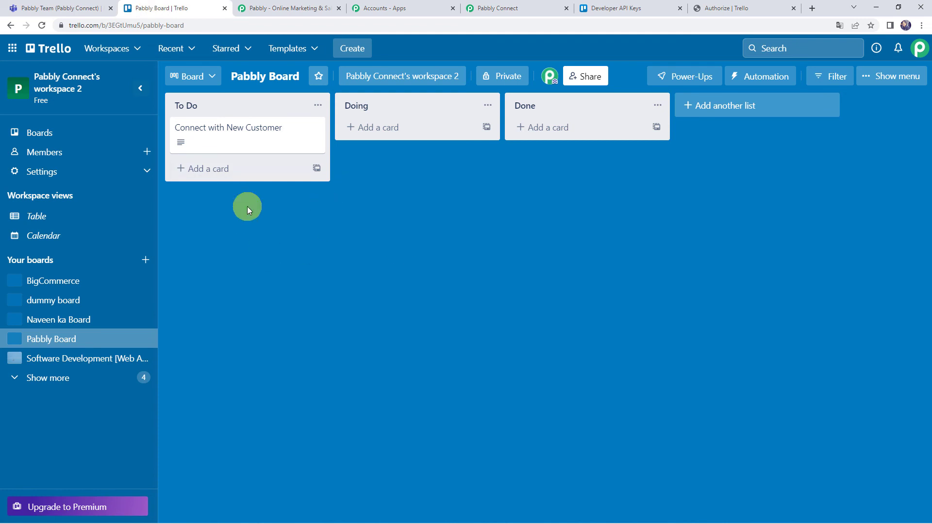
click(510, 7)
click(404, 214)
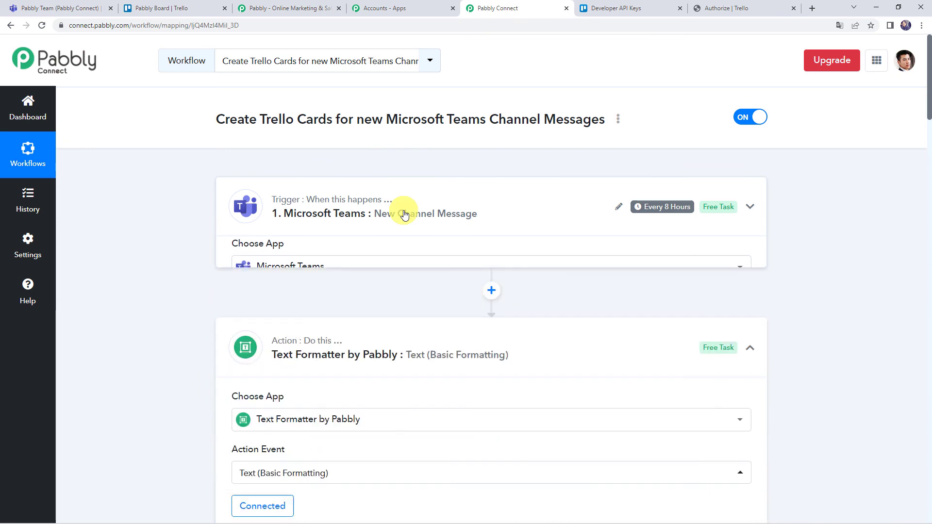
Step: Collapse the Text Formatter and Trello create-card steps
click(397, 315)
scroll(398, 313, down, 1)
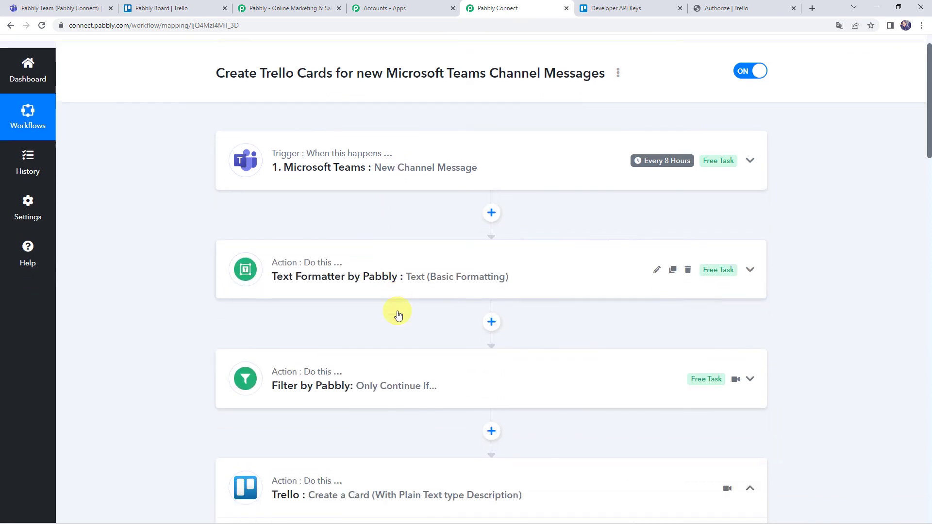
click(400, 458)
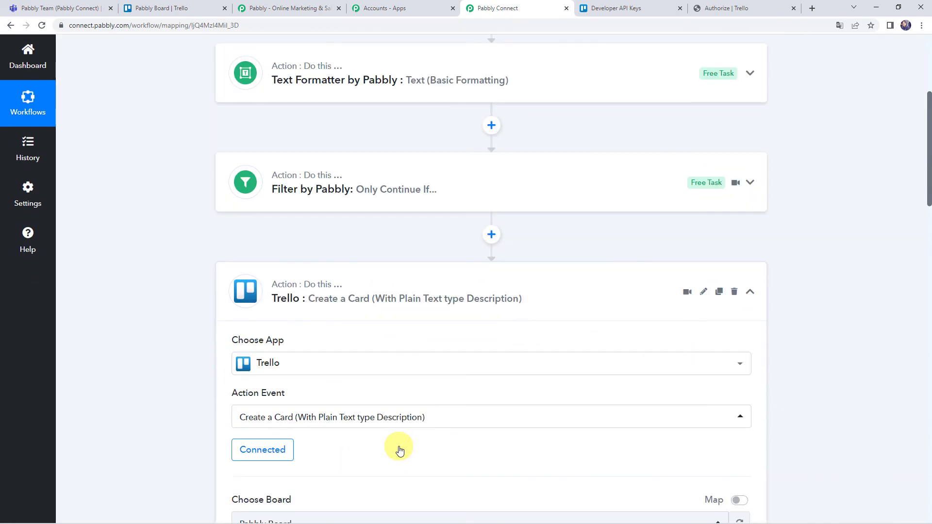
click(414, 272)
scroll(415, 276, up, 5)
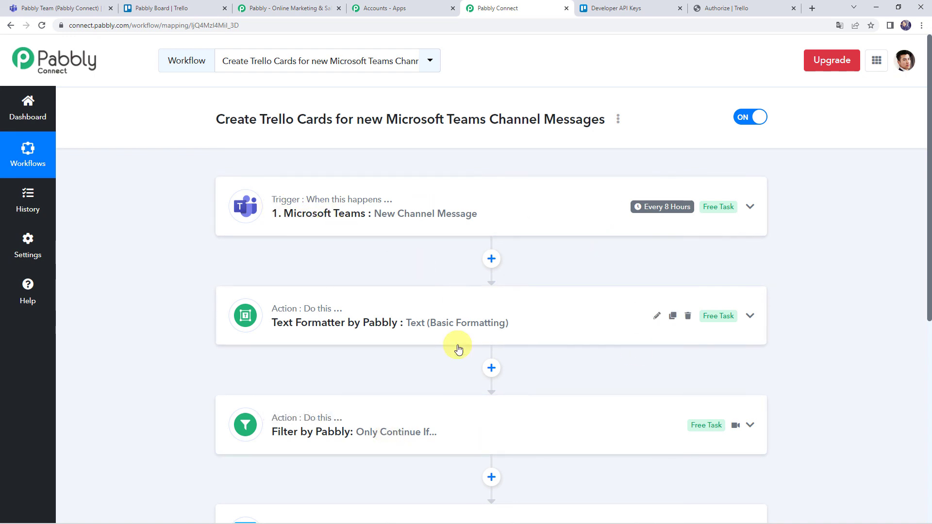
Step: Scroll through the collapsed workflow outline from Teams trigger to Trello action
scroll(458, 350, down, 3)
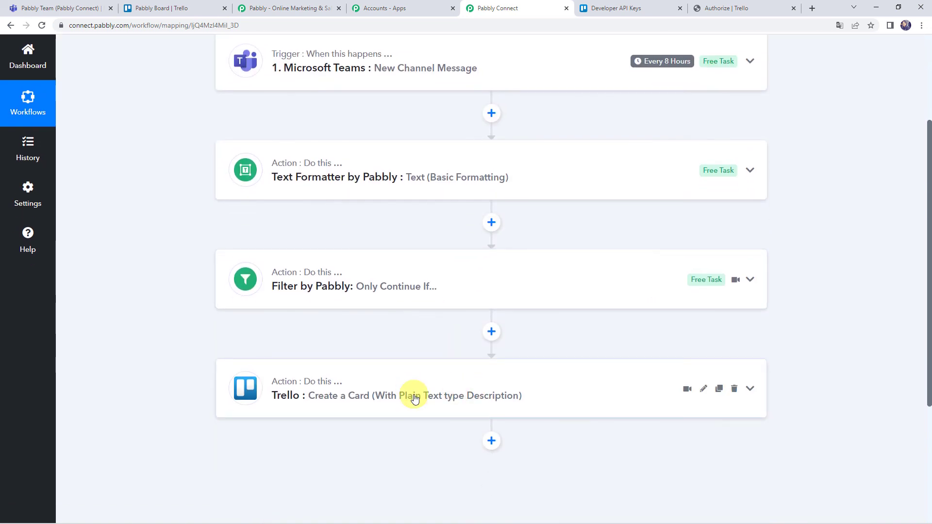
scroll(197, 342, up, 3)
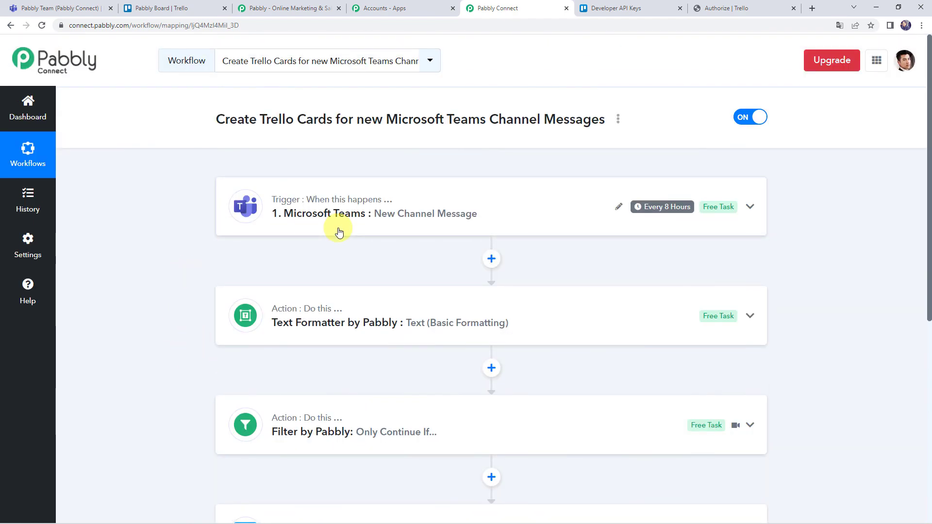
scroll(338, 232, down, 2)
scroll(545, 200, up, 2)
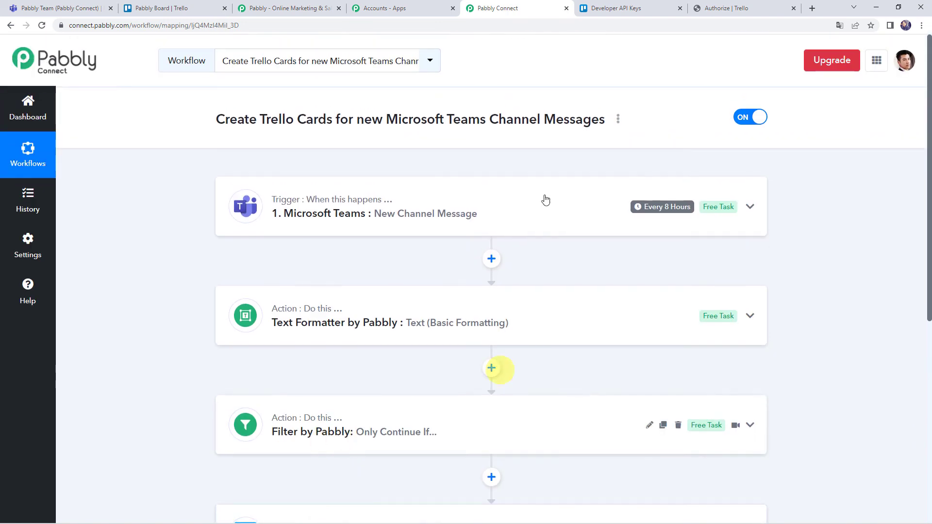